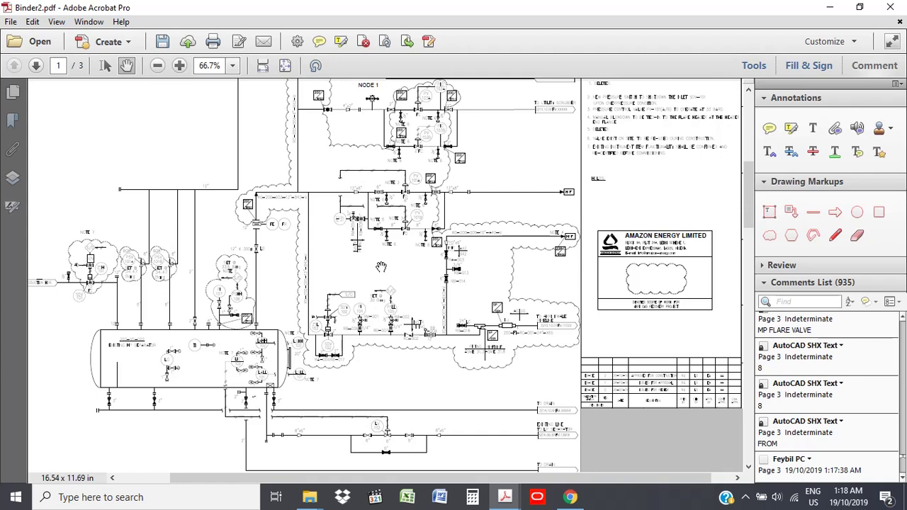
# Examine the process piping drawings on all three pages and return to the HP separator on page 1.
pyautogui.scroll(2, 381, 266)
pyautogui.moveTo(139, 193)
pyautogui.mouseDown()
pyautogui.moveTo(186, 266)
pyautogui.moveTo(175, 222)
pyautogui.mouseUp()
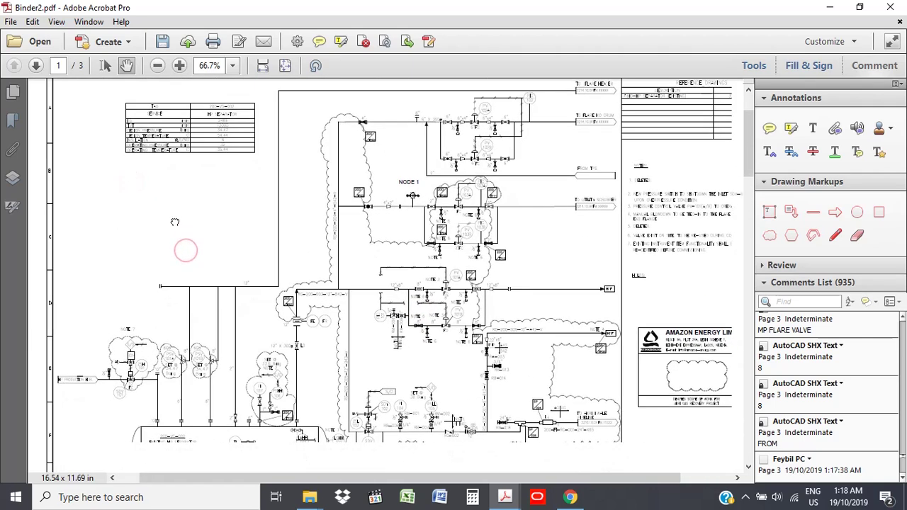
pyautogui.moveTo(112, 253)
pyautogui.mouseDown()
pyautogui.moveTo(114, 213)
pyautogui.moveTo(98, 204)
pyautogui.mouseUp()
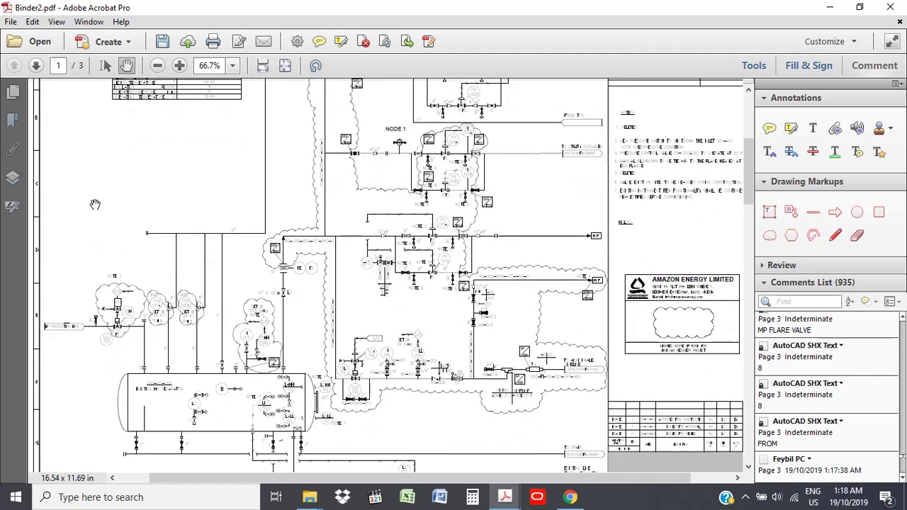
pyautogui.moveTo(111, 200); pyautogui.dragTo(111, 189)
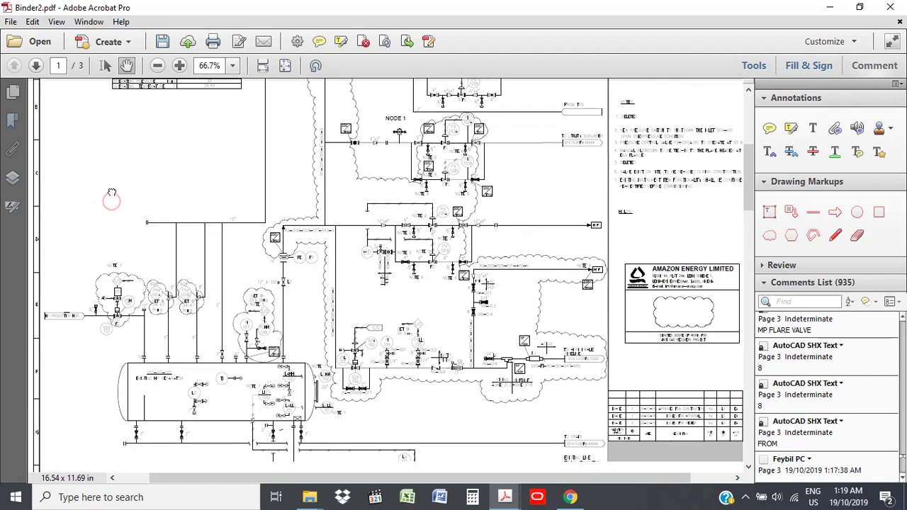
pyautogui.click(873, 66)
pyautogui.scroll(-1, 259, 164)
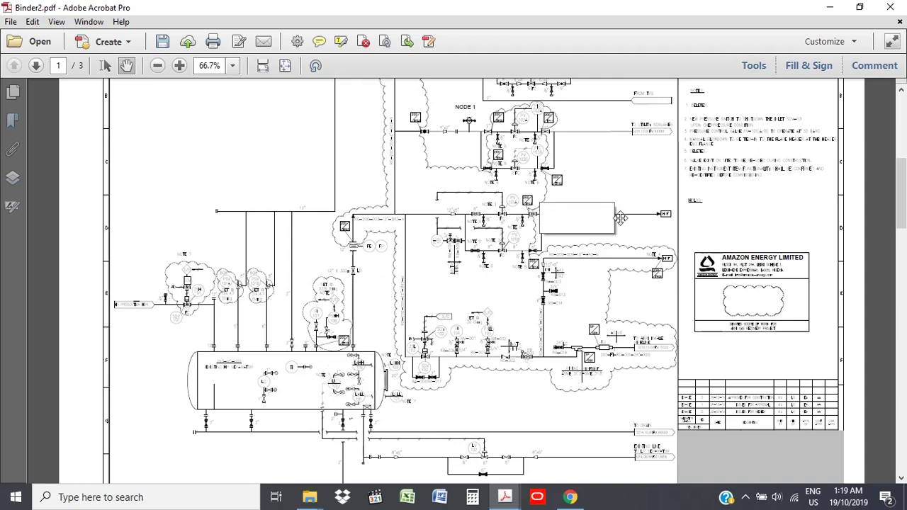
pyautogui.scroll(-10, 453, 425)
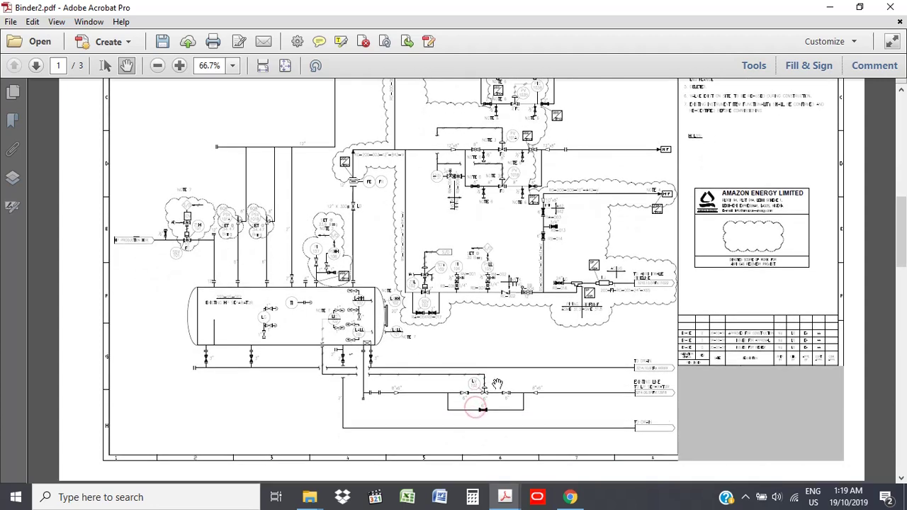
pyautogui.scroll(-2, 494, 402)
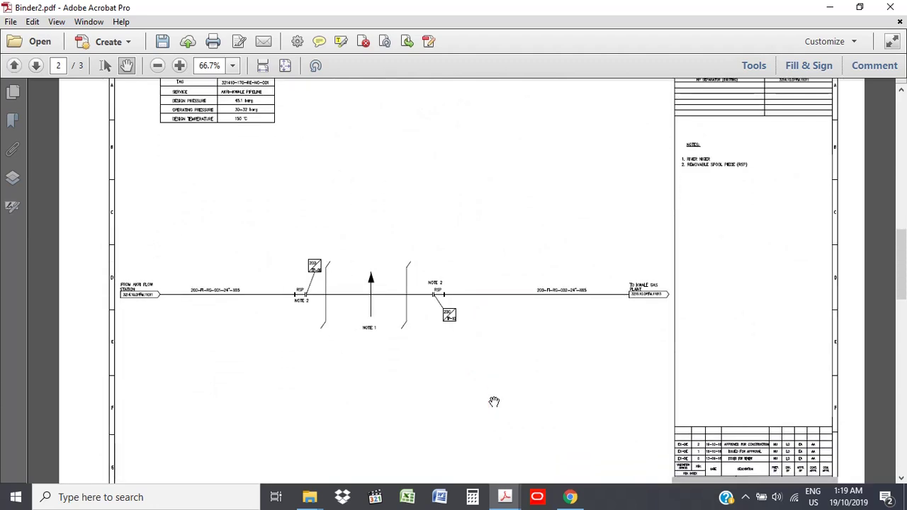
pyautogui.moveTo(401, 407); pyautogui.dragTo(418, 375)
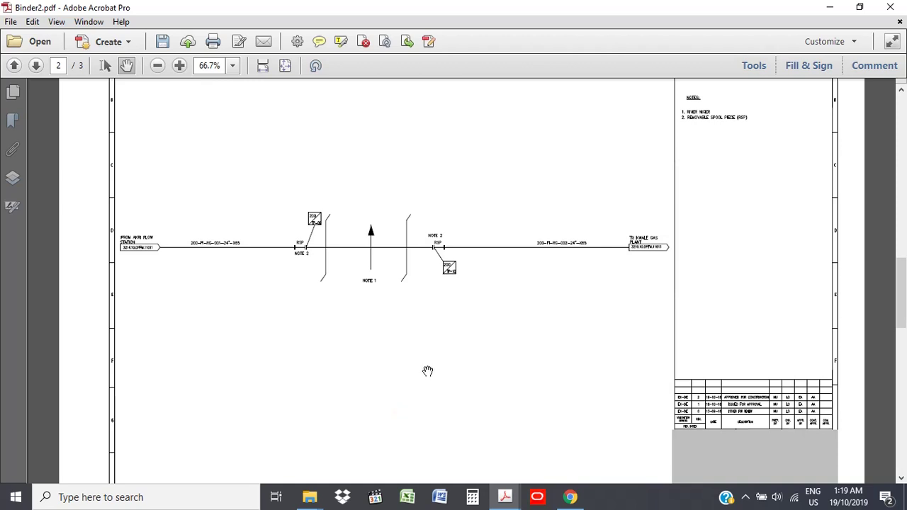
pyautogui.scroll(-1, 426, 373)
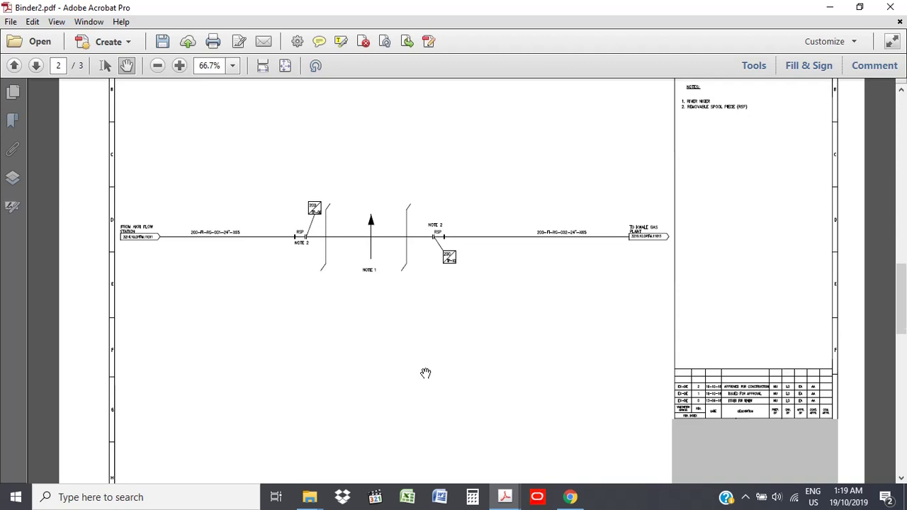
pyautogui.scroll(-5, 426, 373)
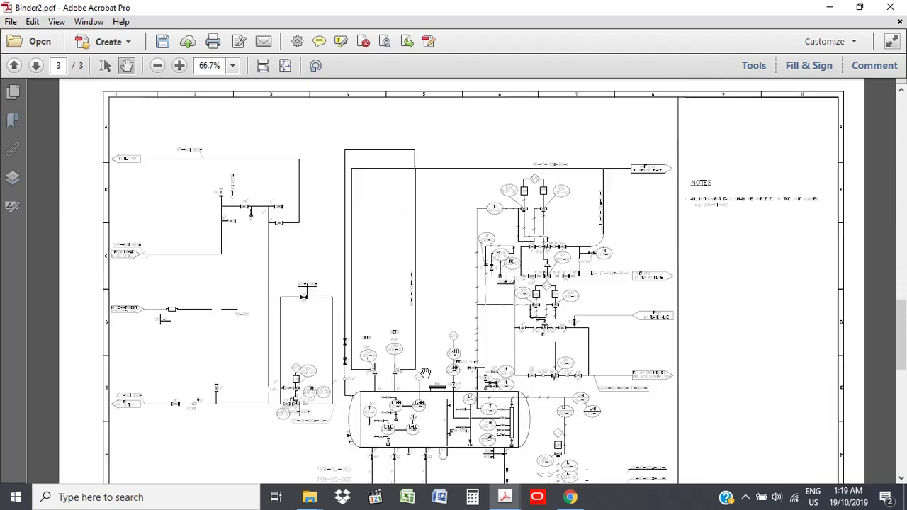
pyautogui.scroll(-1, 426, 373)
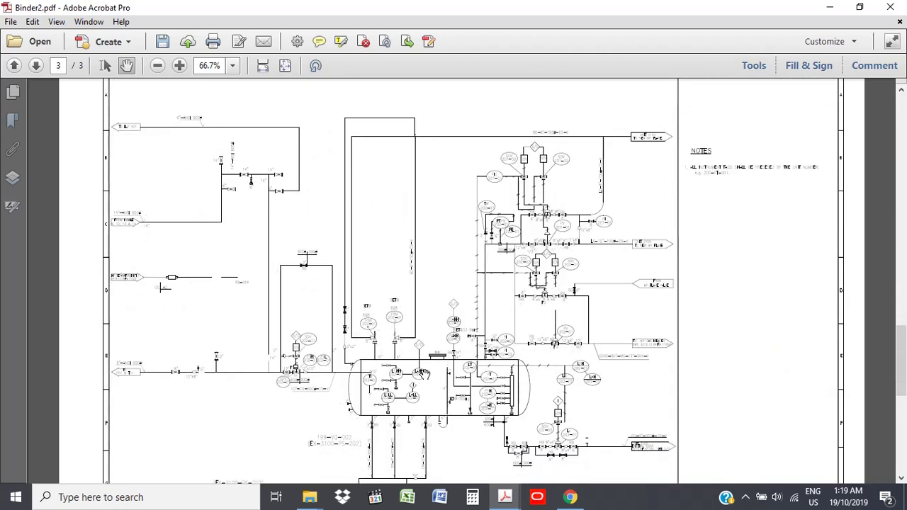
pyautogui.moveTo(902, 355); pyautogui.dragTo(902, 140)
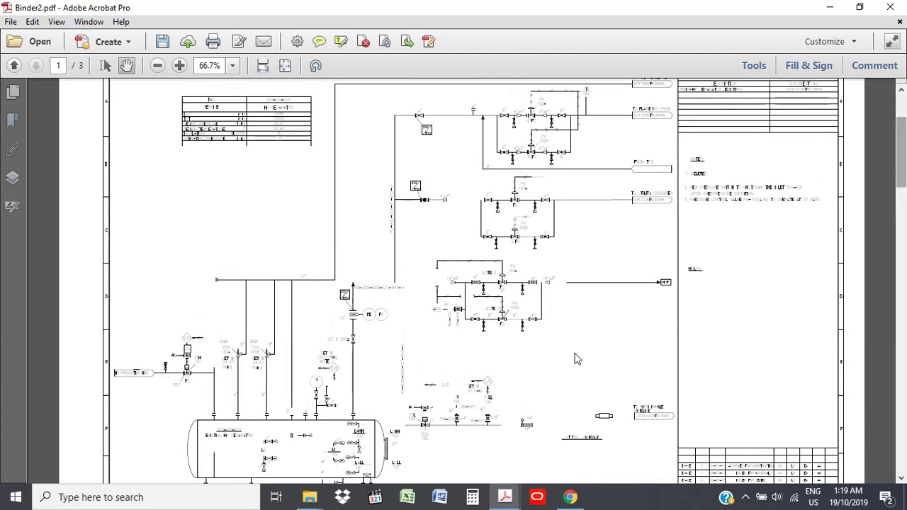
pyautogui.moveTo(179, 272); pyautogui.dragTo(202, 208)
pyautogui.moveTo(149, 232); pyautogui.dragTo(150, 213)
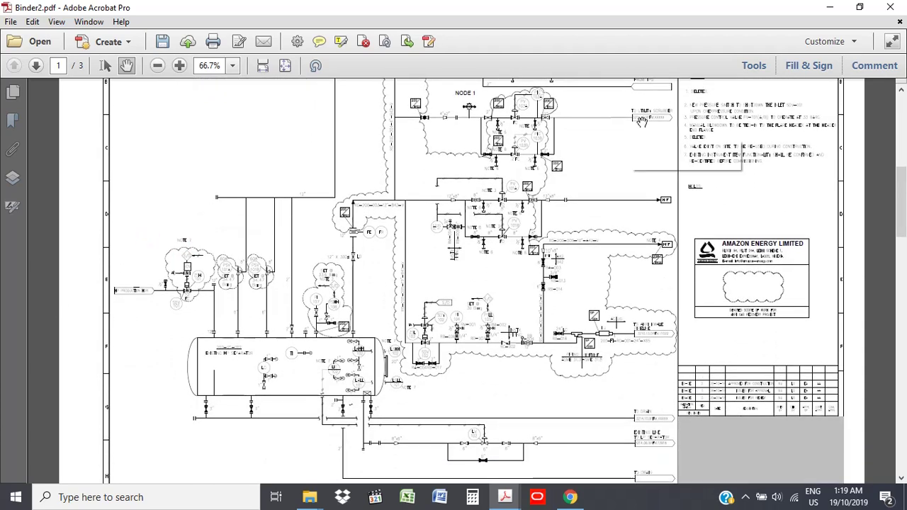
# Display the commenting and drawing markup tools, and review the three drawings again, ending at the HP separator.
pyautogui.moveTo(748, 96)
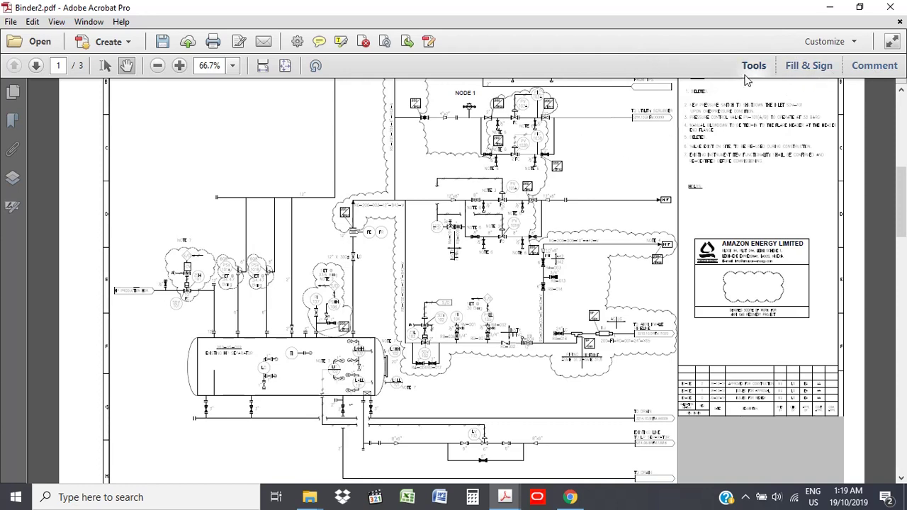
pyautogui.click(862, 65)
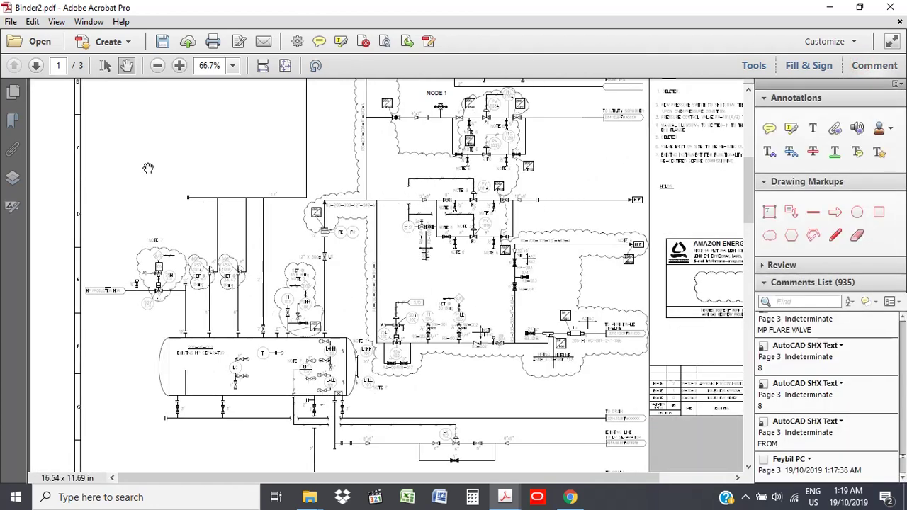
pyautogui.scroll(-1, 150, 159)
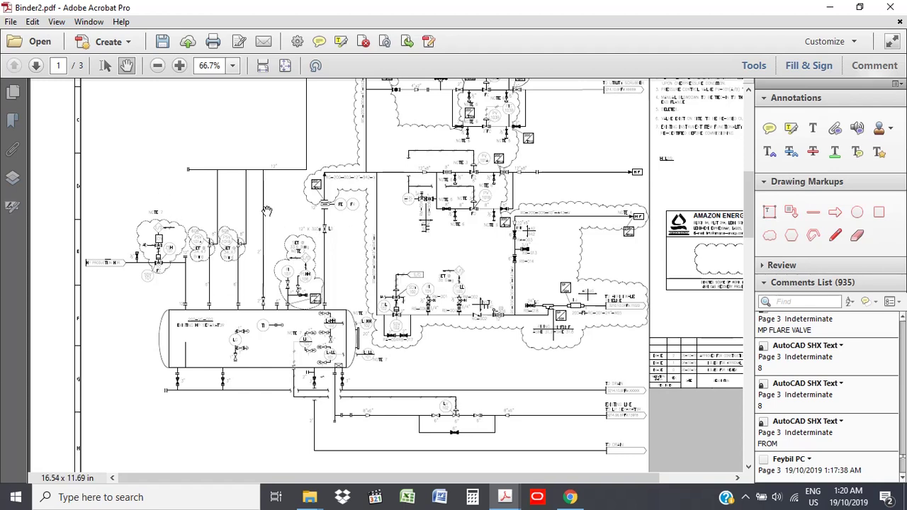
pyautogui.scroll(1, 282, 198)
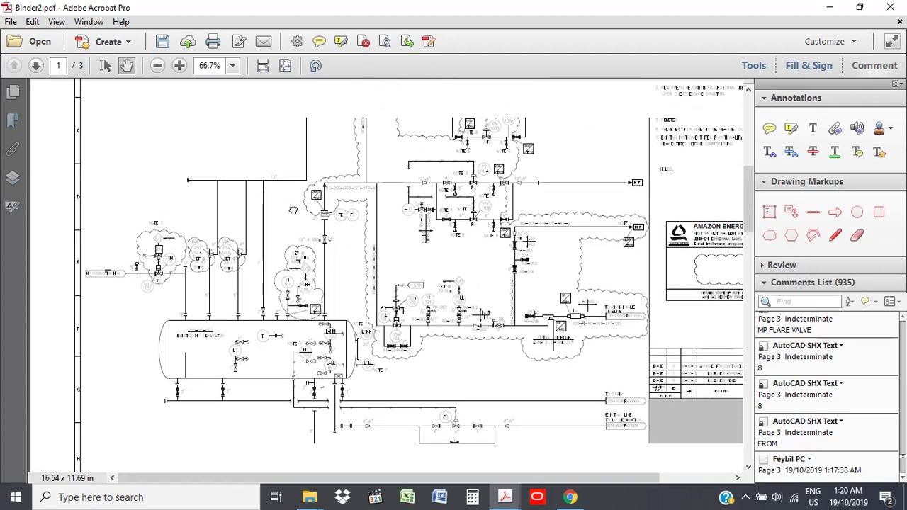
pyautogui.scroll(-1, 270, 220)
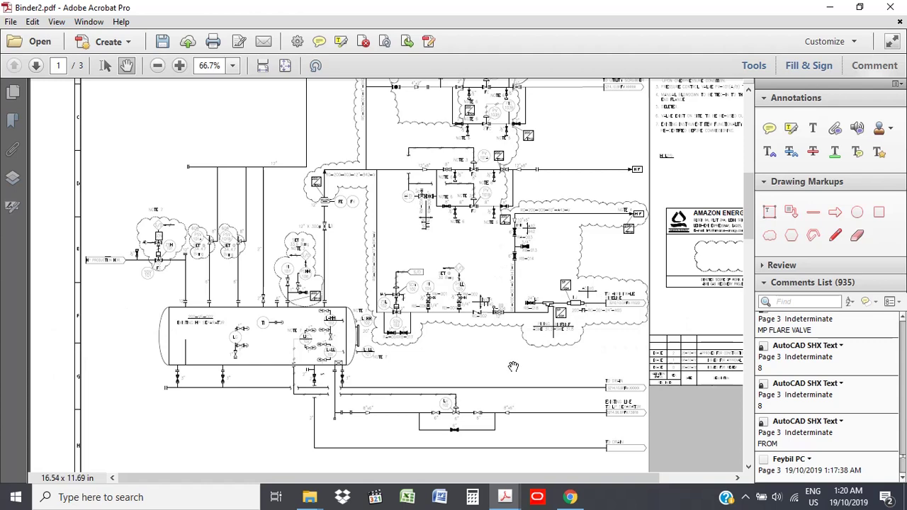
pyautogui.scroll(-5, 513, 367)
pyautogui.scroll(-3, 513, 366)
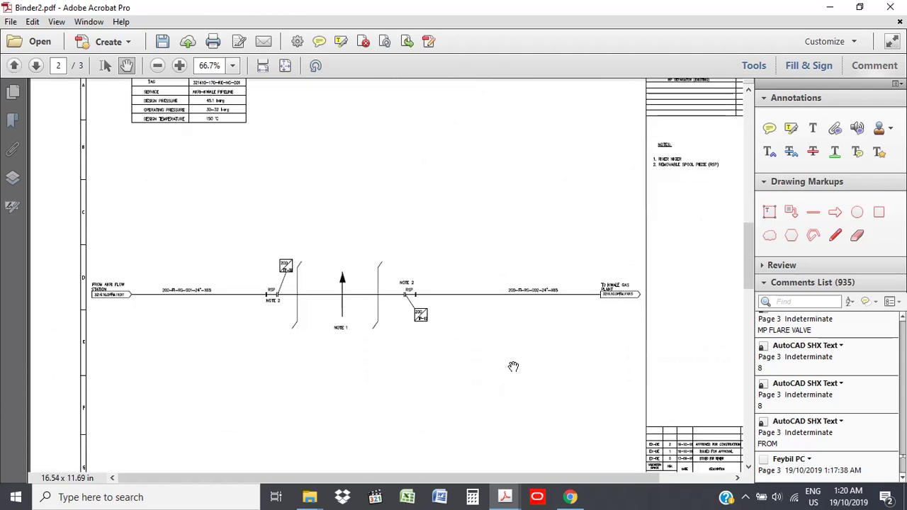
pyautogui.scroll(-5, 513, 366)
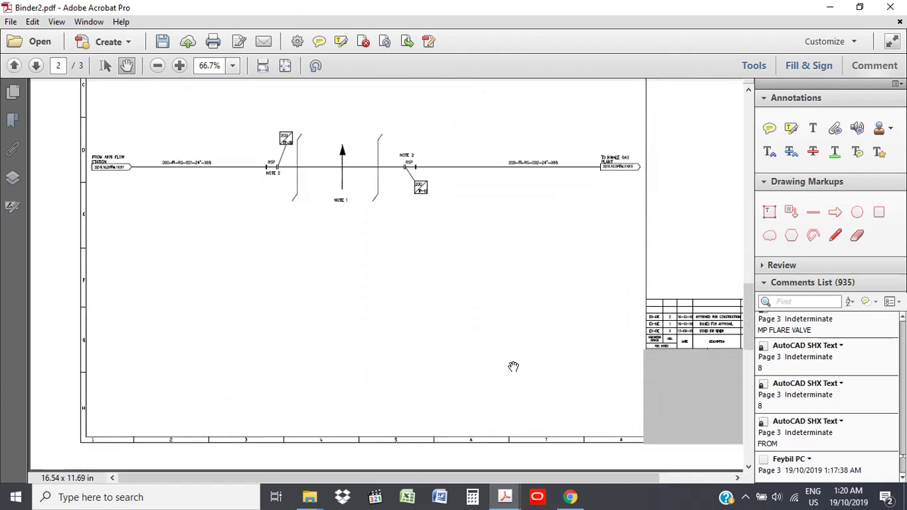
pyautogui.scroll(-5, 513, 366)
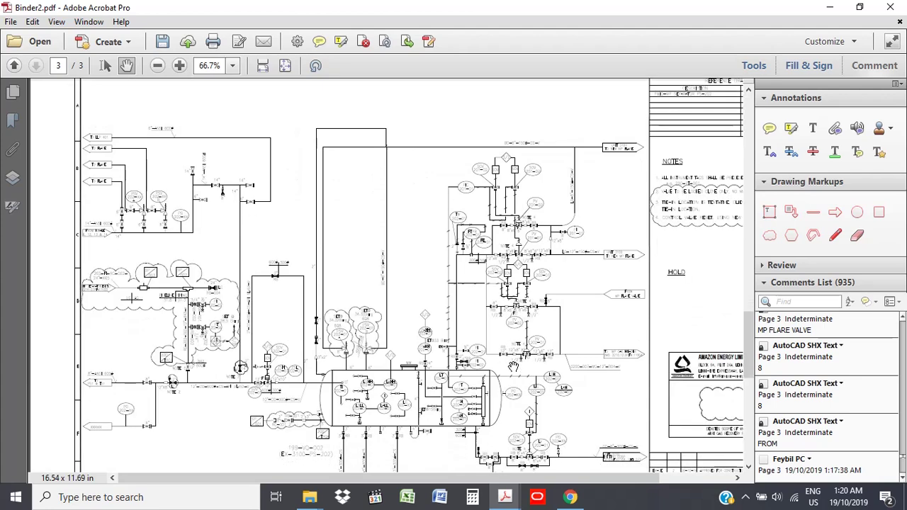
pyautogui.scroll(2, 513, 366)
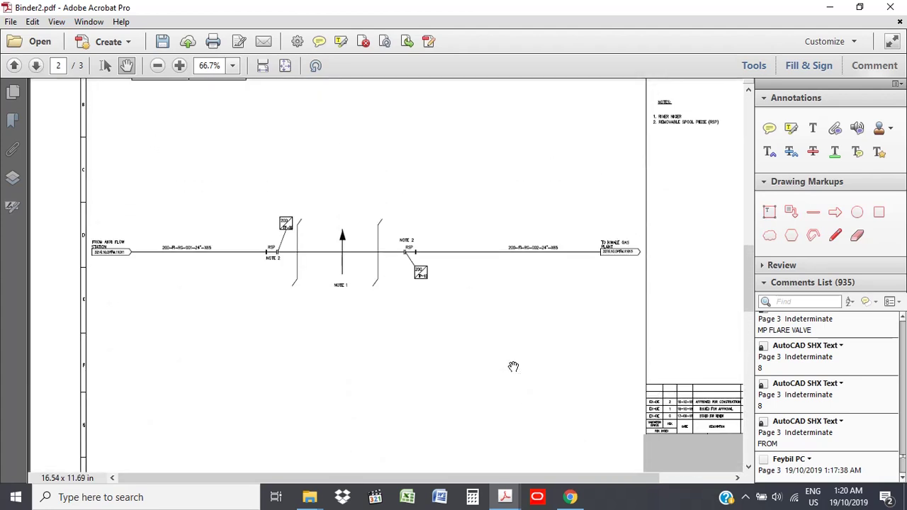
pyautogui.scroll(5, 513, 367)
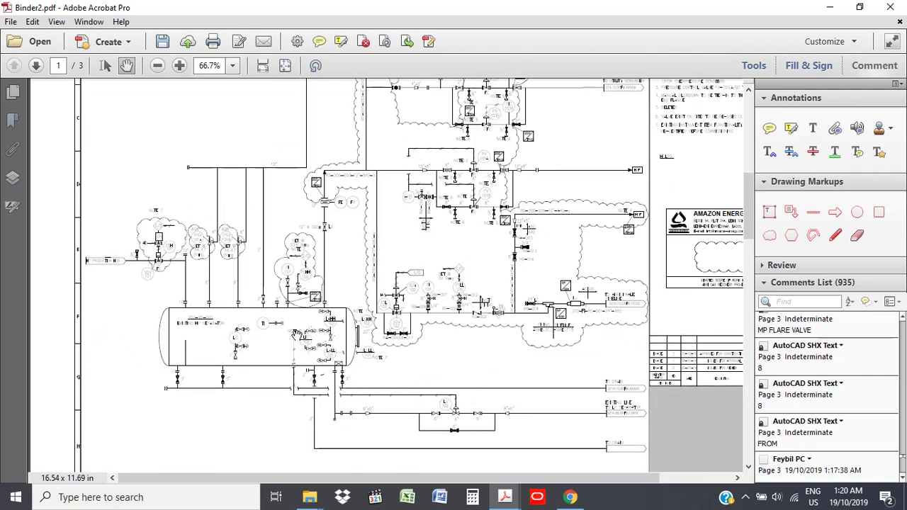
pyautogui.scroll(2, 513, 366)
pyautogui.scroll(-1, 299, 326)
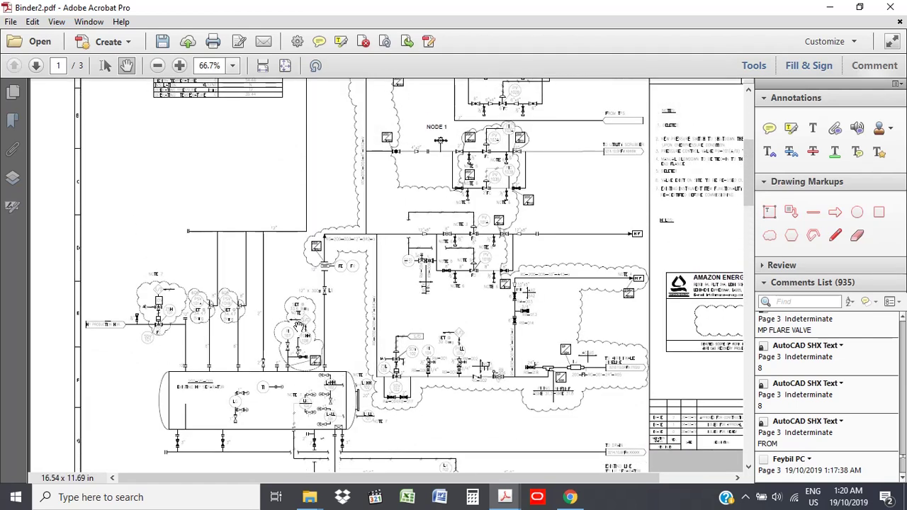
pyautogui.scroll(-1, 297, 325)
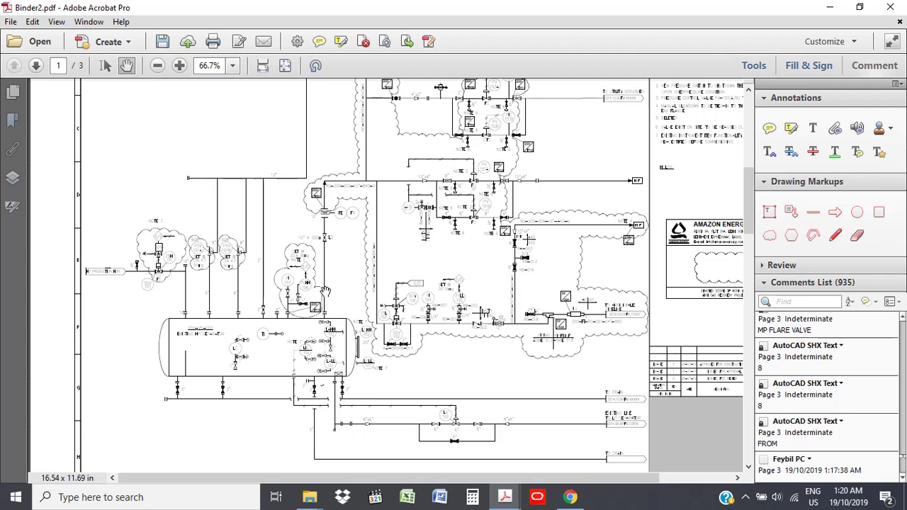
pyautogui.moveTo(721, 241)
pyautogui.click(814, 215)
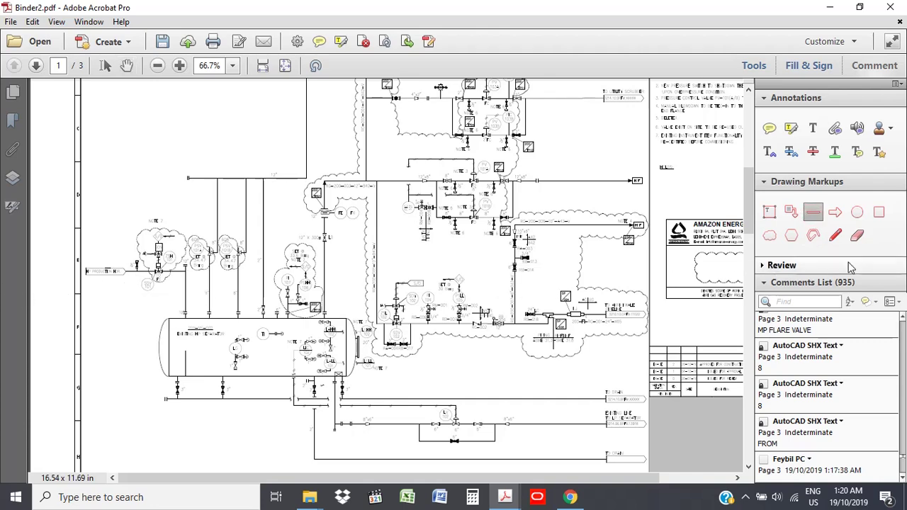
pyautogui.click(876, 66)
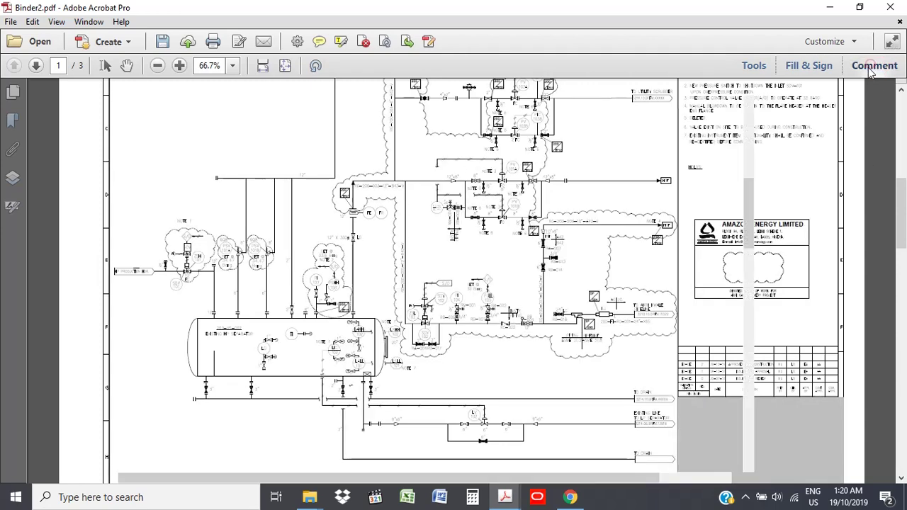
pyautogui.click(872, 69)
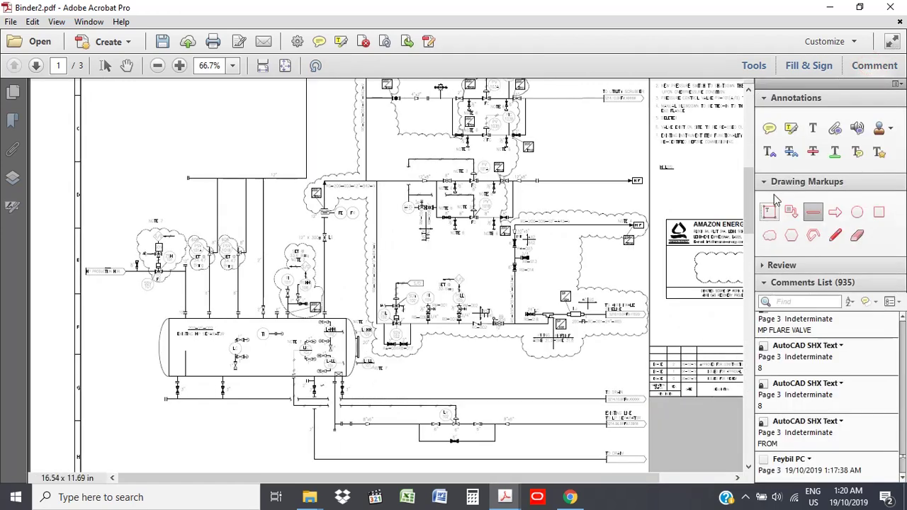
# Try to trace the inlet line from the HP production header to the HP separator with connected-line markup at 75% zoom.
pyautogui.click(813, 237)
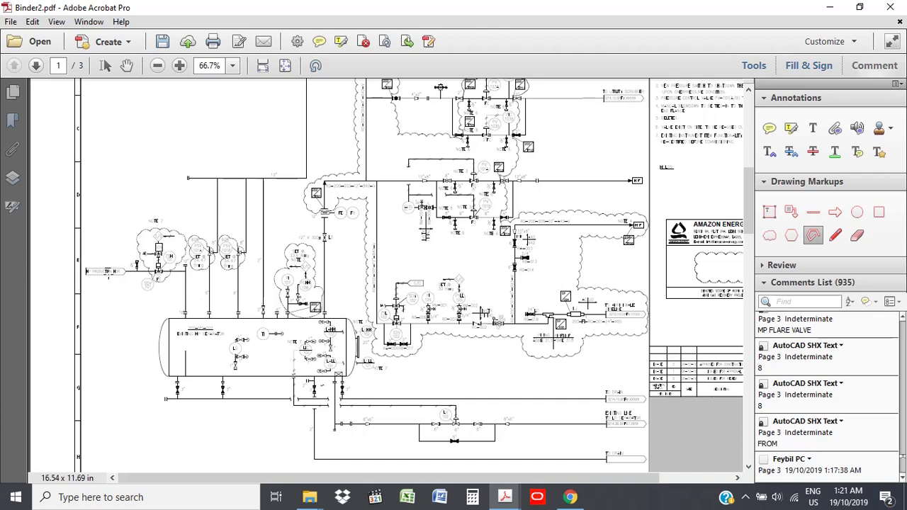
pyautogui.click(180, 65)
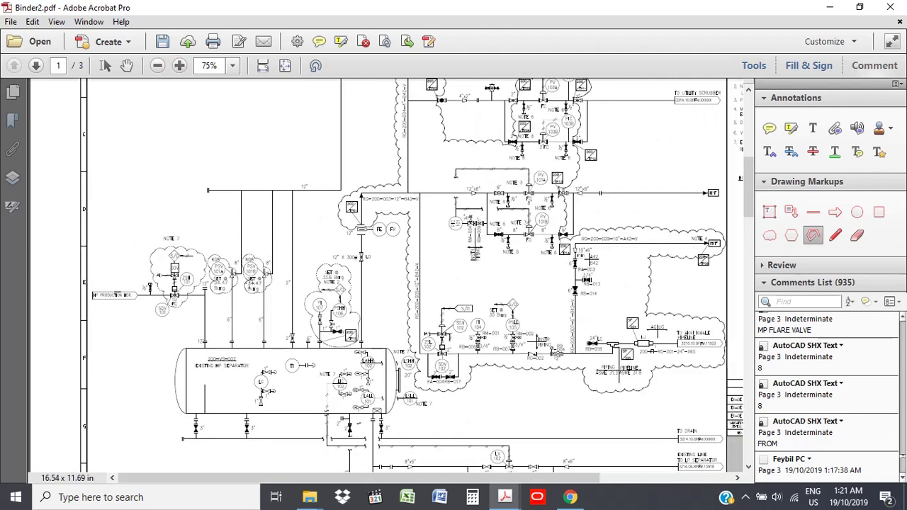
pyautogui.moveTo(116, 298)
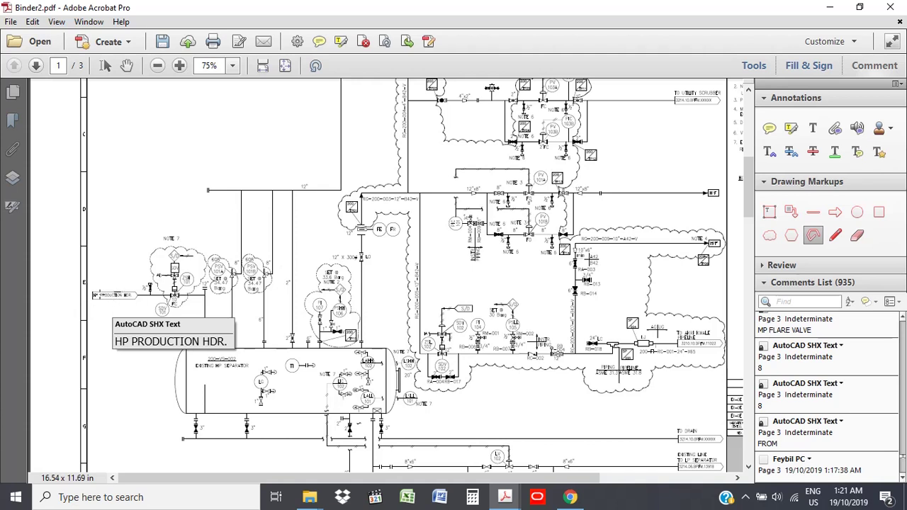
pyautogui.click(116, 296)
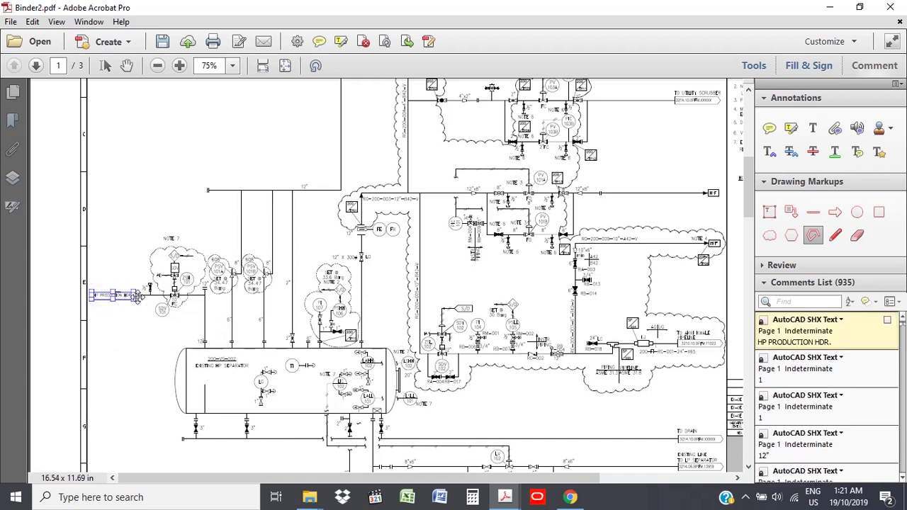
pyautogui.click(144, 289)
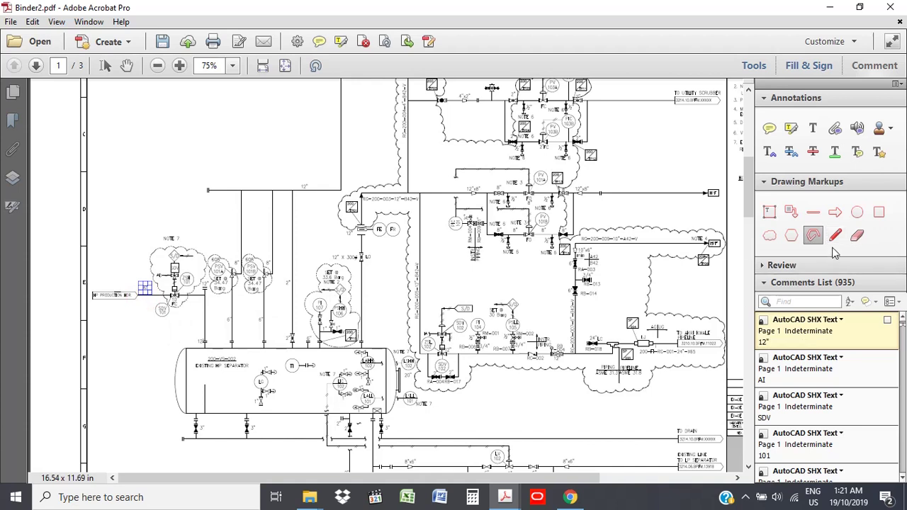
pyautogui.click(813, 236)
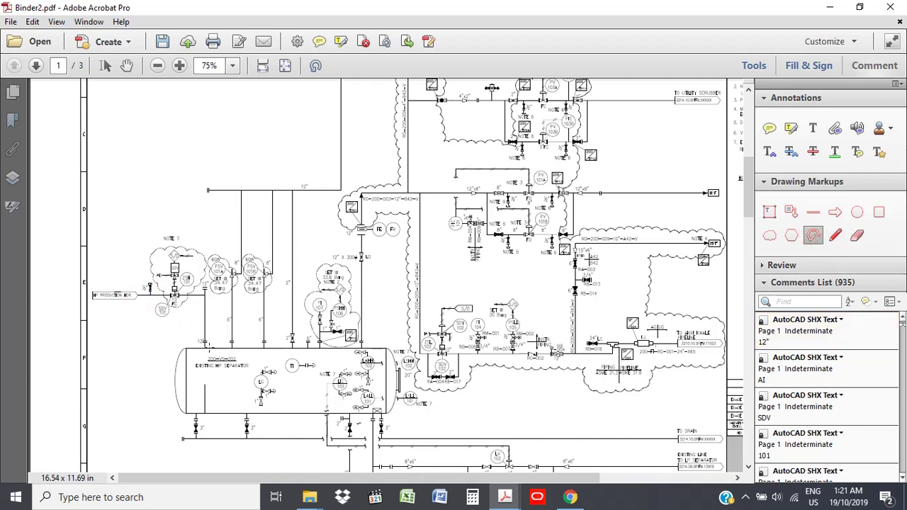
pyautogui.click(201, 340)
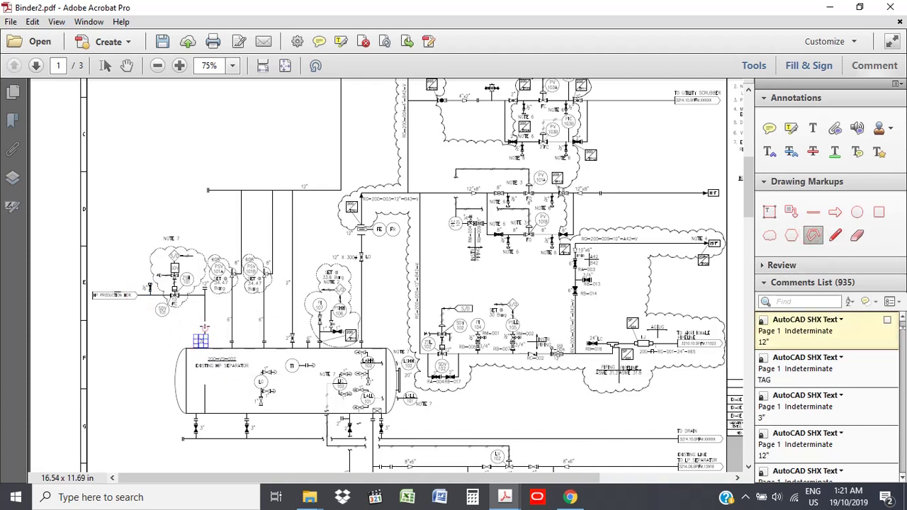
pyautogui.click(201, 337)
pyautogui.press('Escape')
pyautogui.press('Escape')
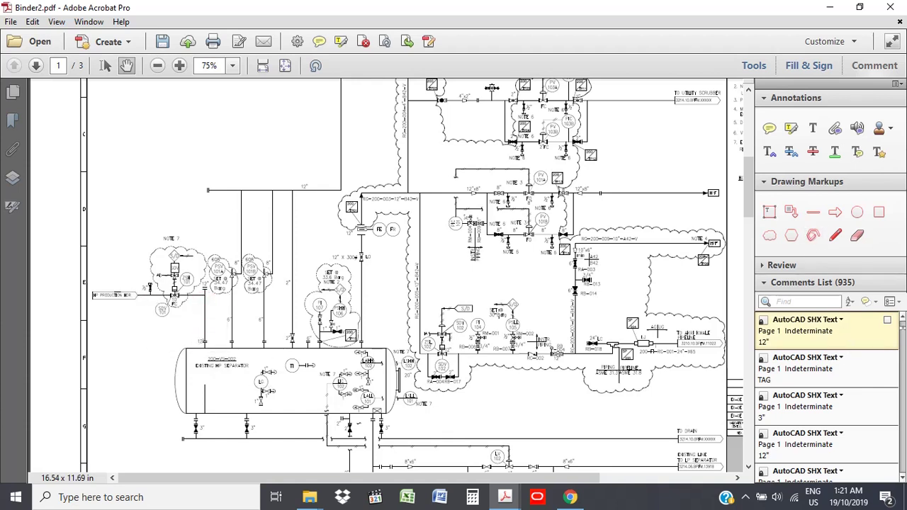
# Trace the inlet line from the HP separator back to the HP production header with connected lines, and align its lower end with the pipe.
pyautogui.click(813, 236)
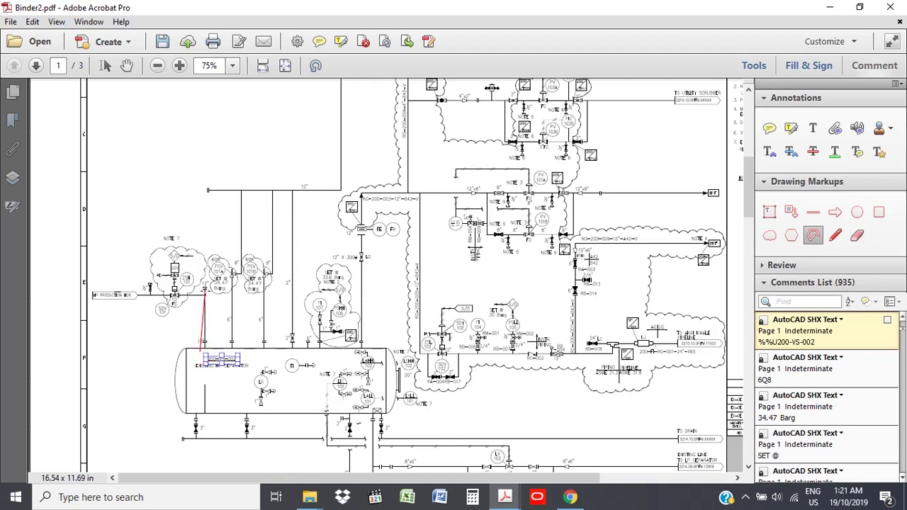
pyautogui.click(203, 296)
pyautogui.doubleClick(120, 295)
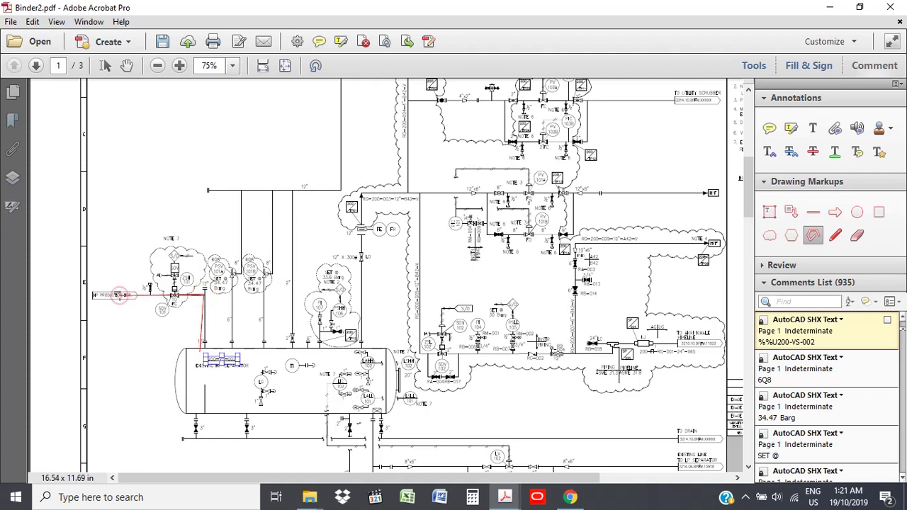
pyautogui.click(201, 351)
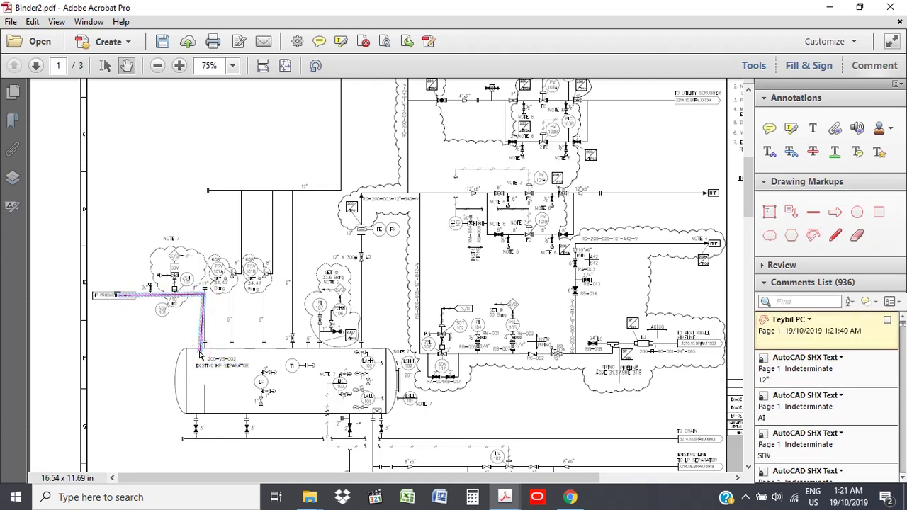
pyautogui.moveTo(205, 353); pyautogui.dragTo(204, 322)
pyautogui.click(202, 324)
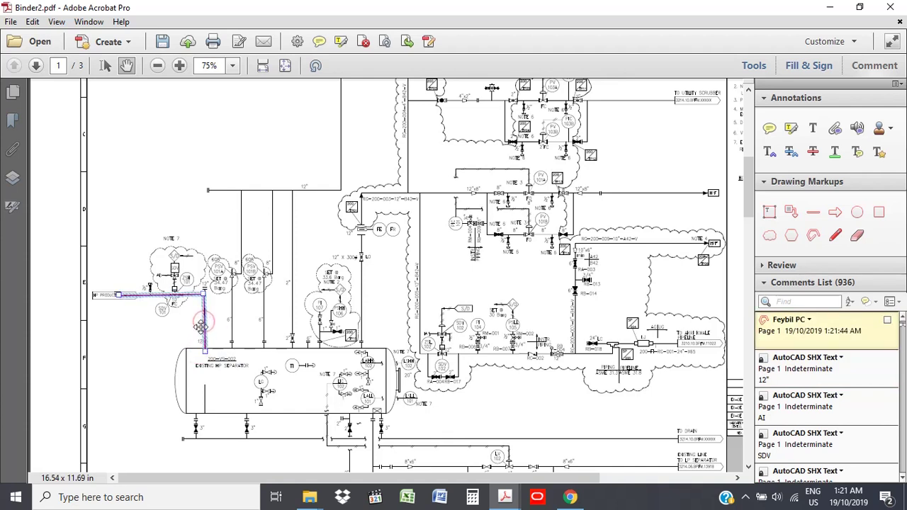
# Set the inlet line markup to 8 pt thickness and 50% opacity, and make these properties the default.
pyautogui.rightClick(205, 316)
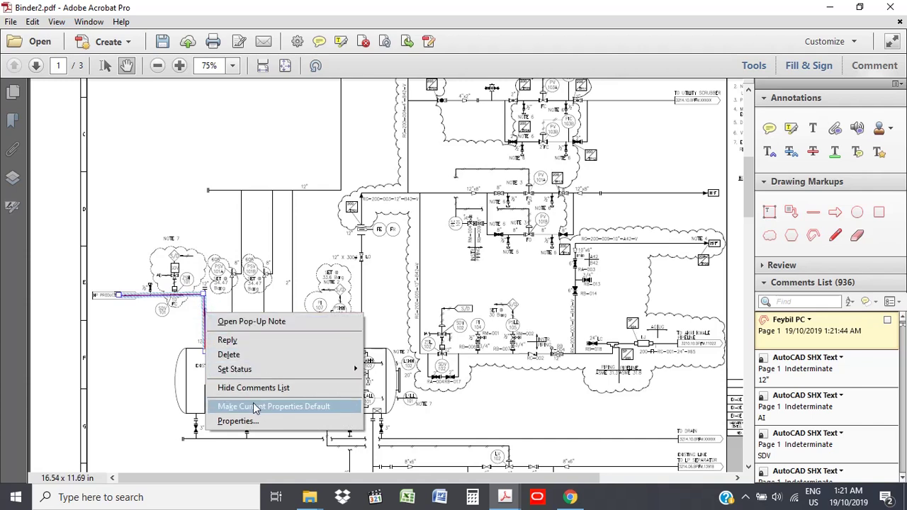
pyautogui.click(248, 423)
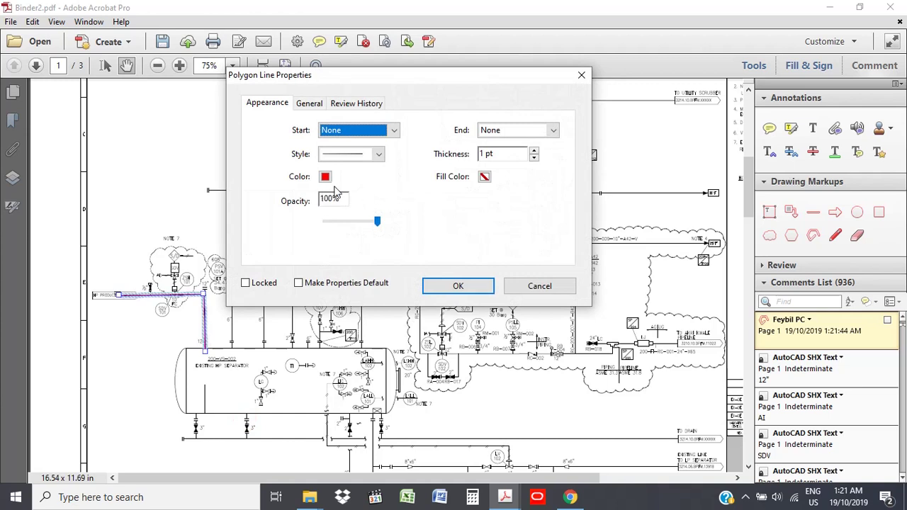
pyautogui.click(325, 176)
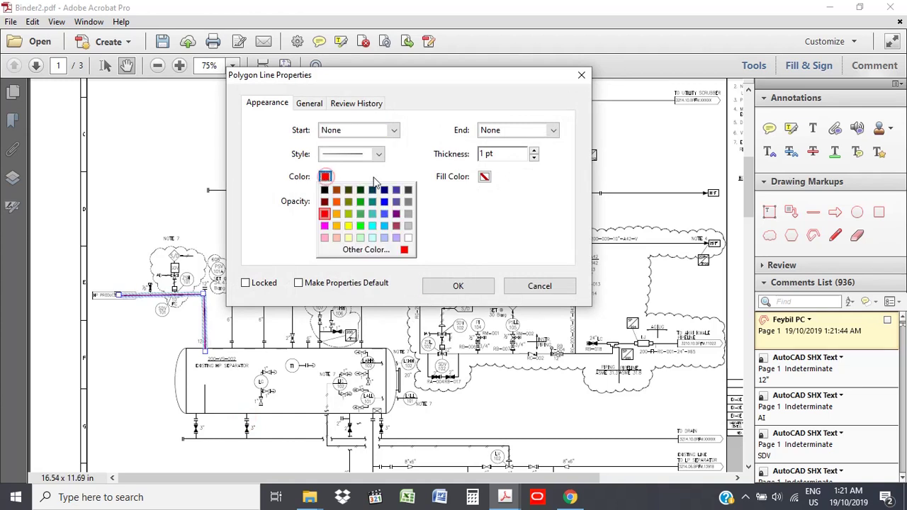
pyautogui.click(438, 198)
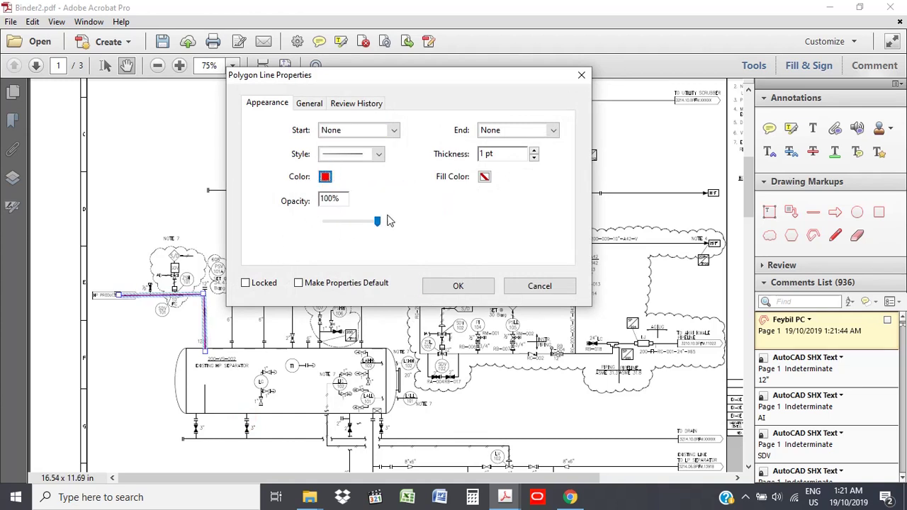
pyautogui.click(326, 200)
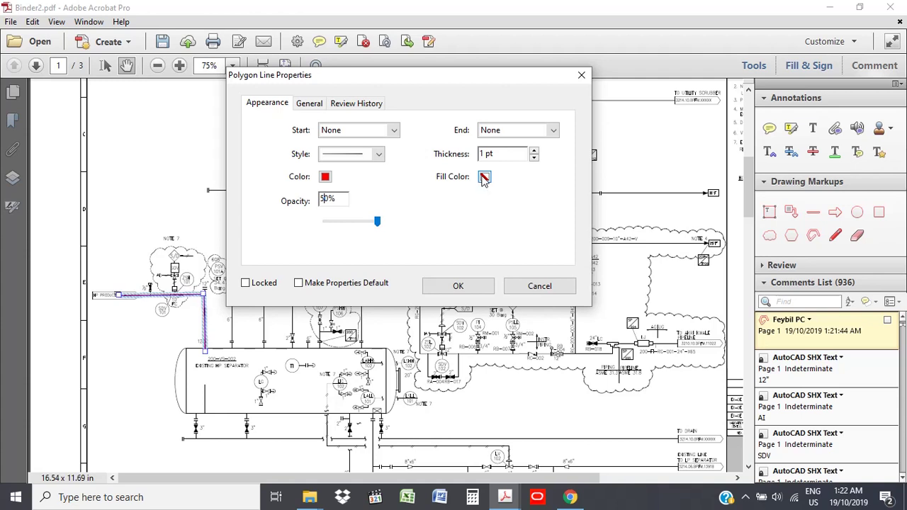
pyautogui.click(535, 151)
pyautogui.click(535, 151)
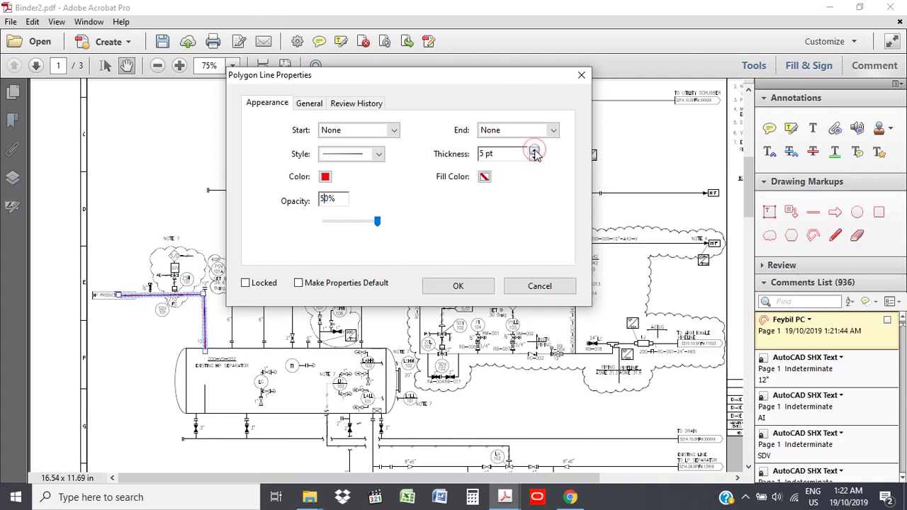
pyautogui.click(535, 152)
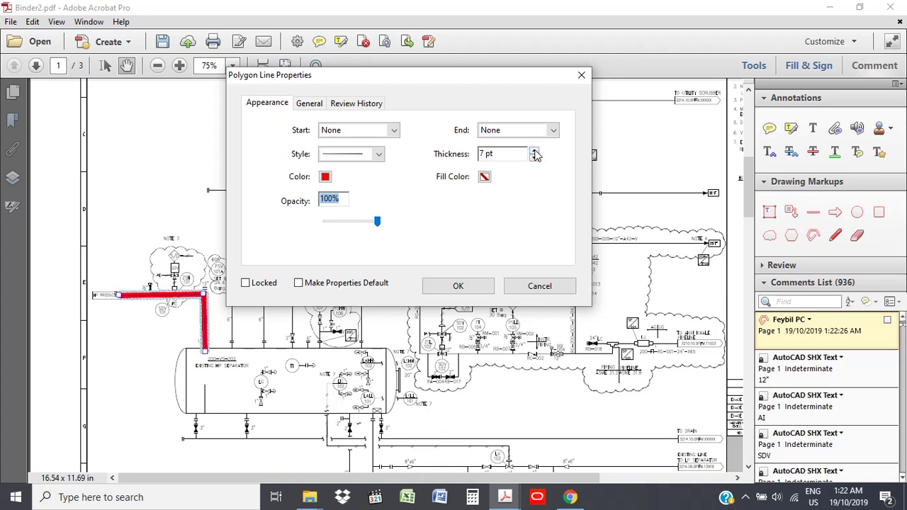
pyautogui.click(535, 152)
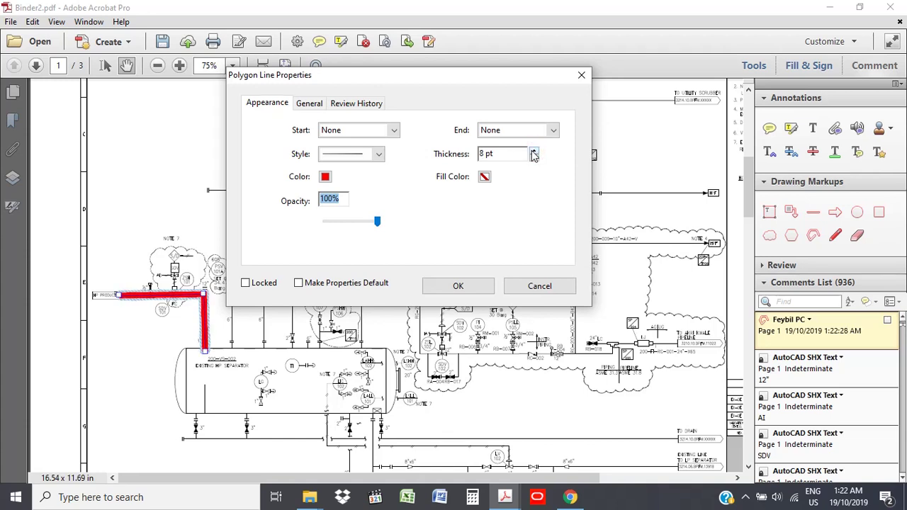
pyautogui.click(325, 200)
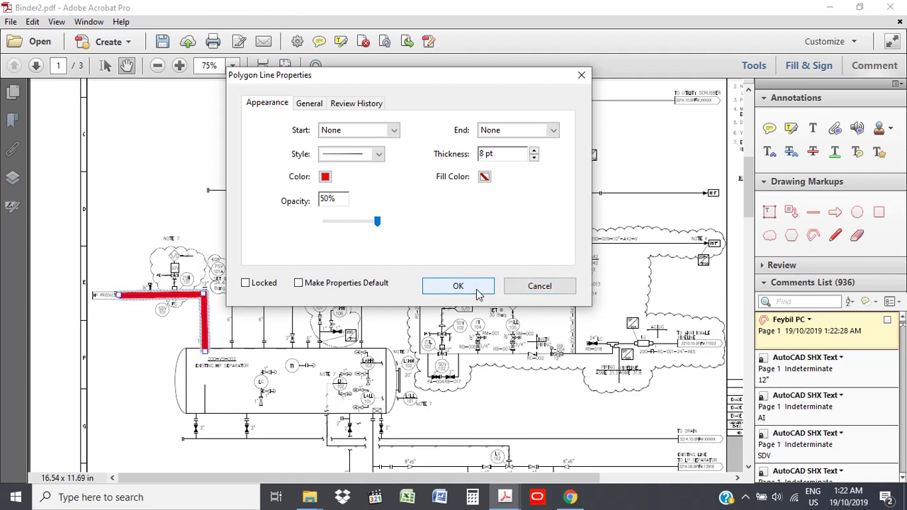
pyautogui.click(298, 283)
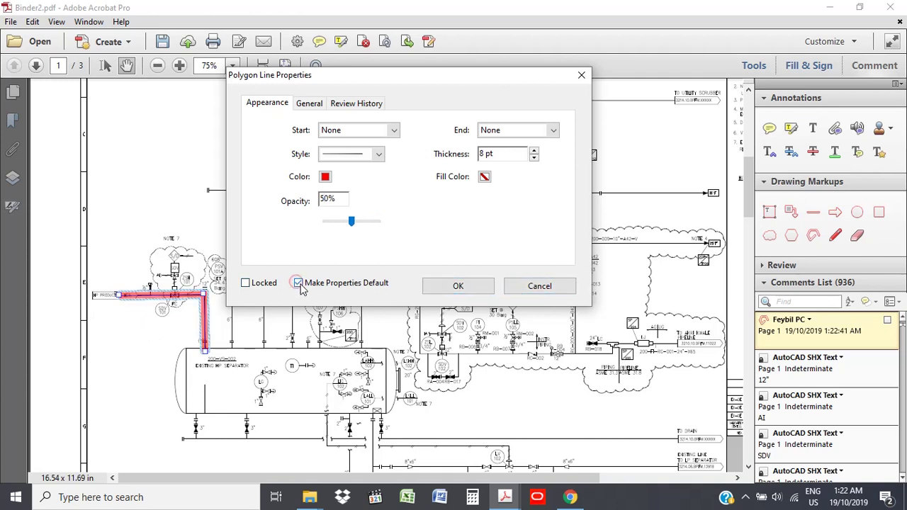
pyautogui.click(459, 287)
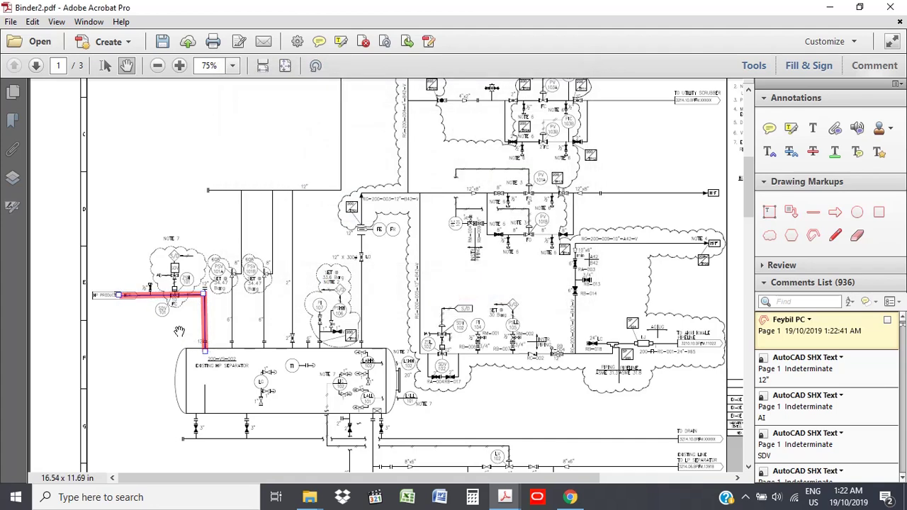
# Trace the liquid outlet from the bottom of the HP separator through LV 102 to the existing LP separator line with connected lines.
pyautogui.click(207, 337)
pyautogui.scroll(1, 163, 305)
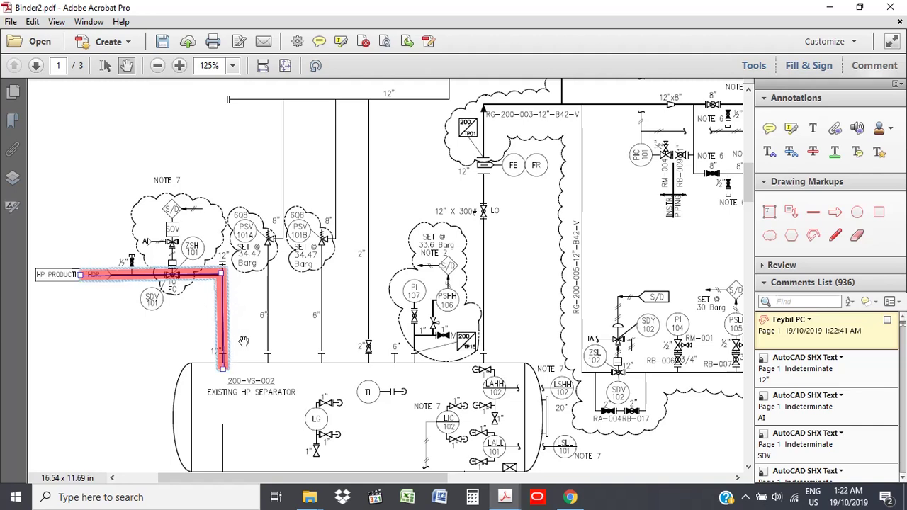
pyautogui.scroll(-1, 241, 347)
pyautogui.moveTo(391, 430); pyautogui.dragTo(356, 308)
pyautogui.scroll(-2, 341, 425)
pyautogui.hscroll(5, 340, 425)
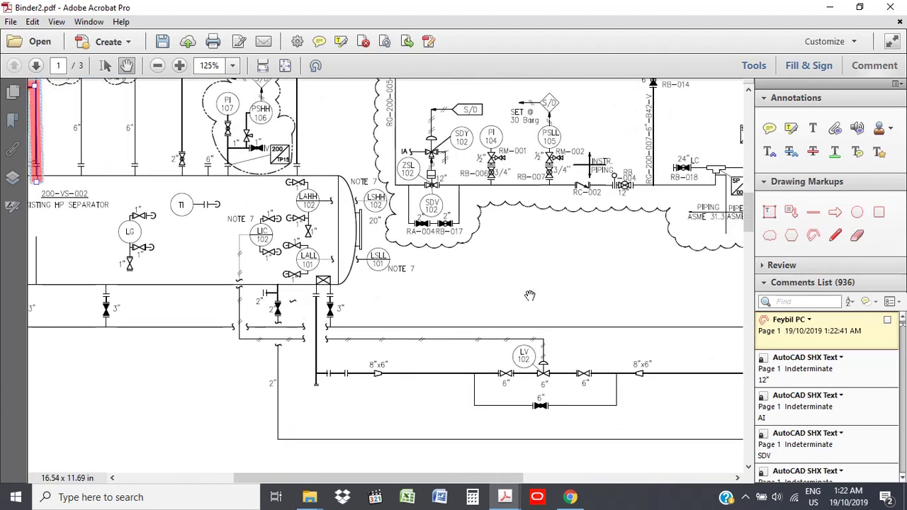
pyautogui.scroll(-1, 530, 295)
pyautogui.hscroll(6, 530, 295)
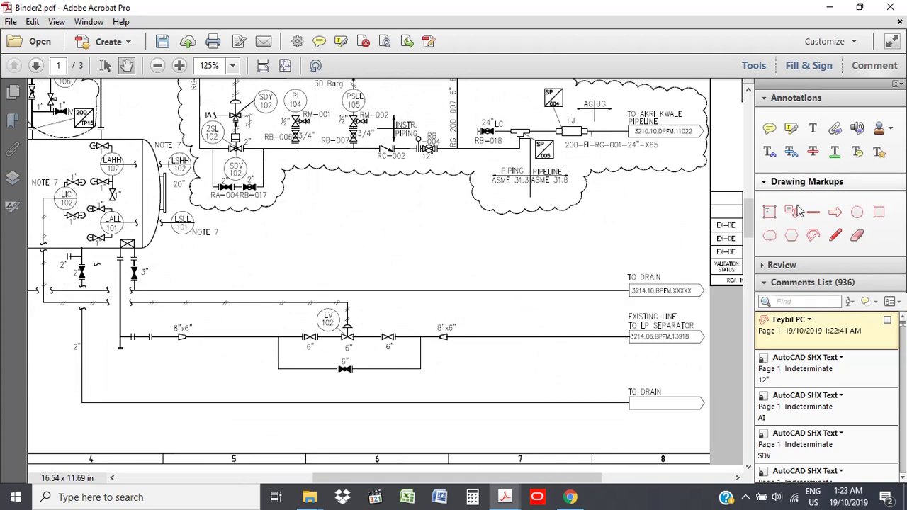
pyautogui.click(813, 236)
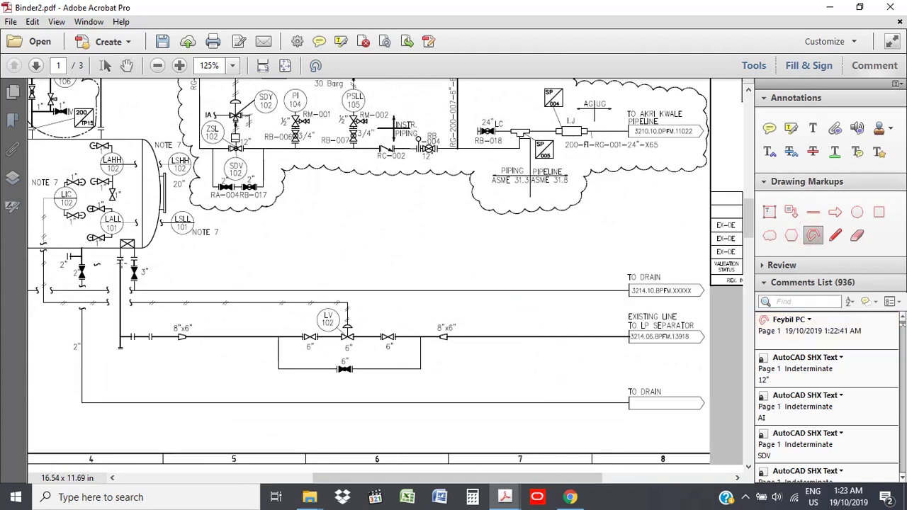
pyautogui.click(120, 249)
pyautogui.doubleClick(121, 340)
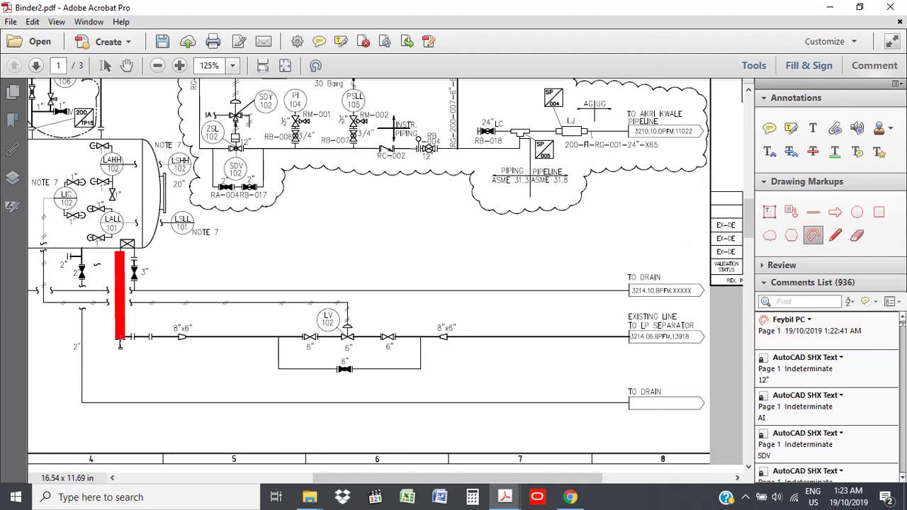
pyautogui.click(120, 345)
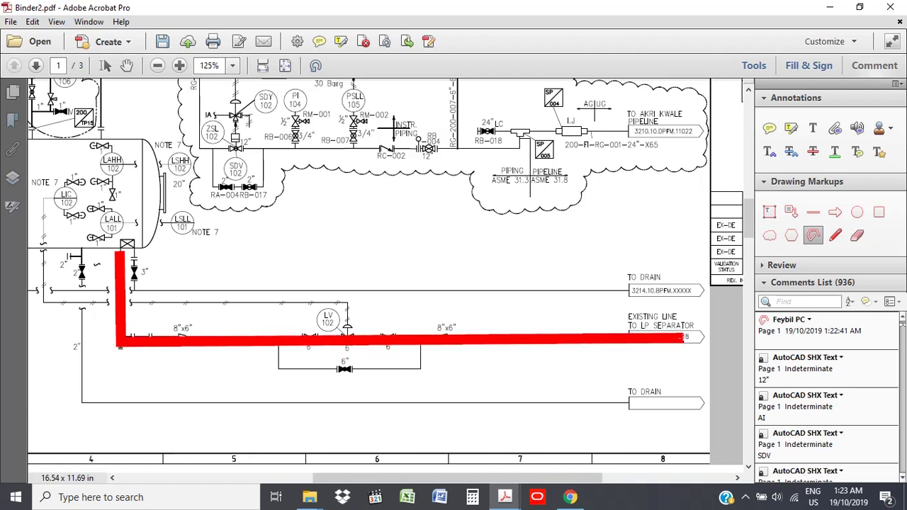
pyautogui.doubleClick(684, 338)
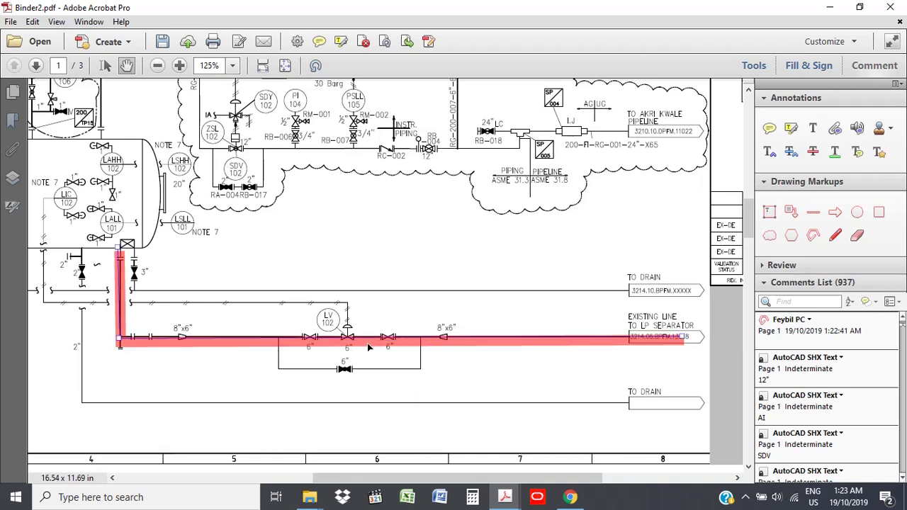
pyautogui.click(369, 347)
pyautogui.click(383, 281)
# Trace the 12-inch gas outlet above the HP separator along RG-200-003 and down to SDV 102 with connected lines.
pyautogui.scroll(1, 382, 281)
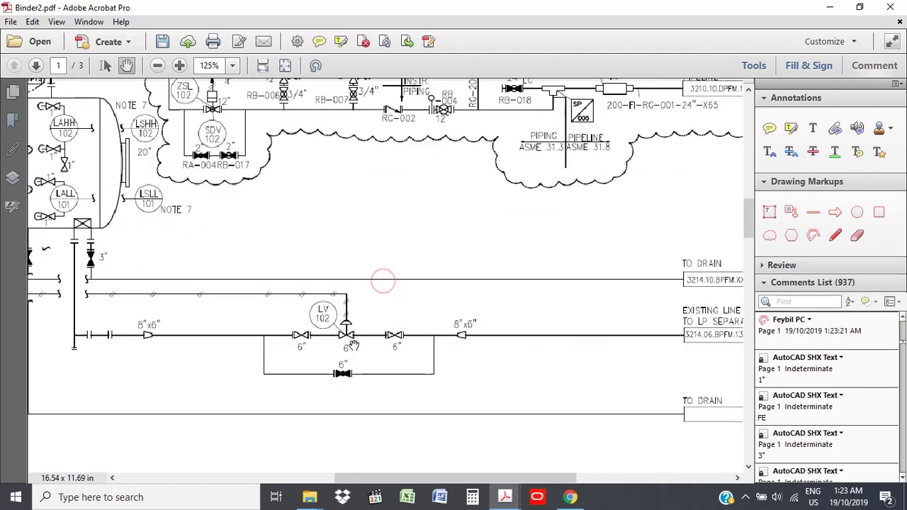
pyautogui.scroll(-3, 324, 372)
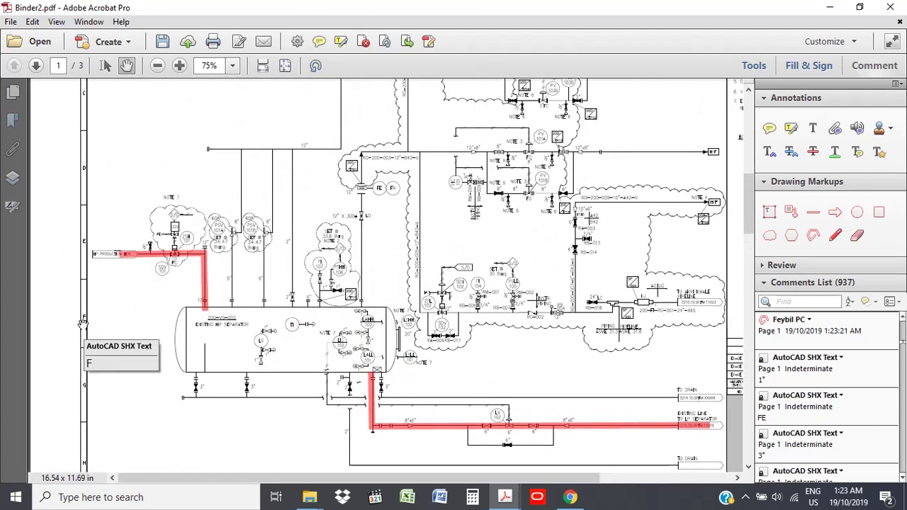
pyautogui.moveTo(375, 245); pyautogui.dragTo(306, 269)
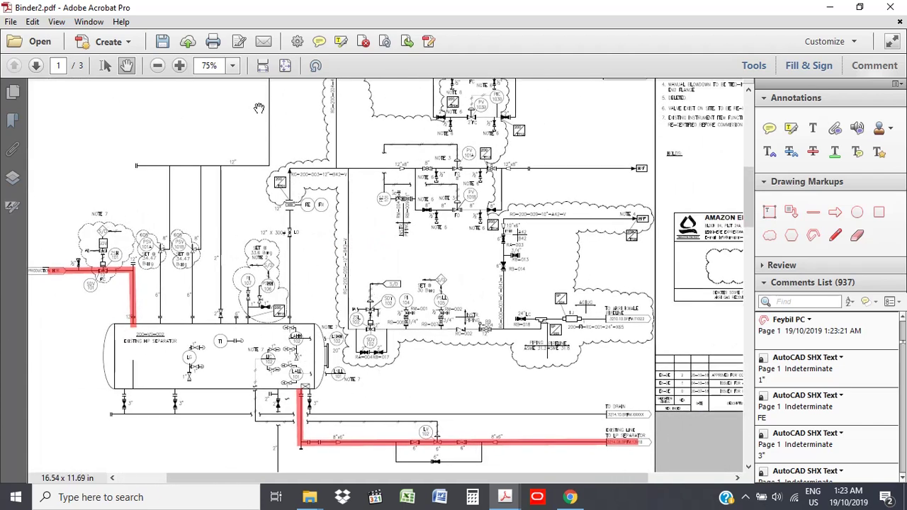
pyautogui.click(769, 235)
pyautogui.click(812, 236)
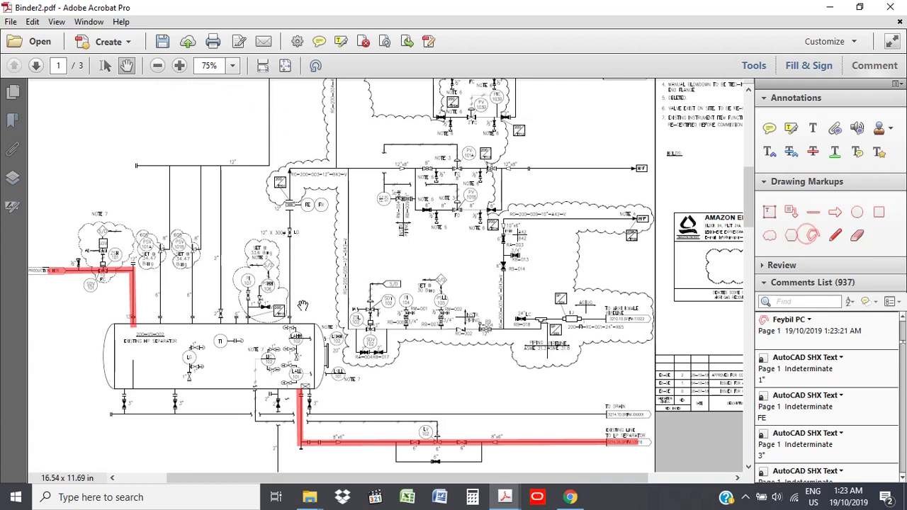
pyautogui.click(815, 239)
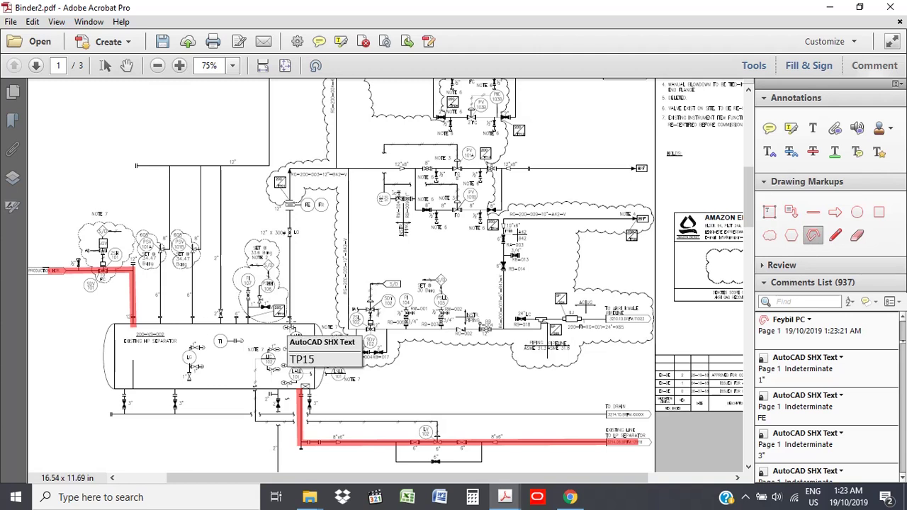
pyautogui.click(290, 331)
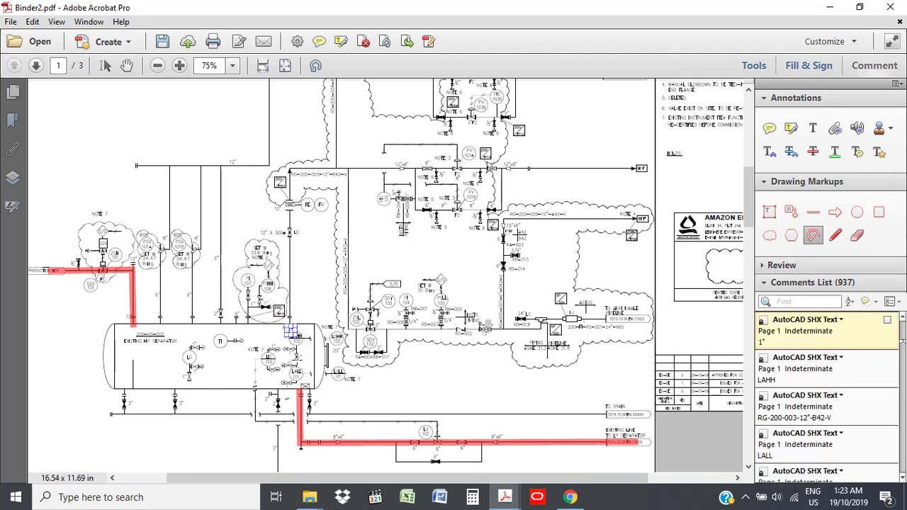
pyautogui.press('Delete')
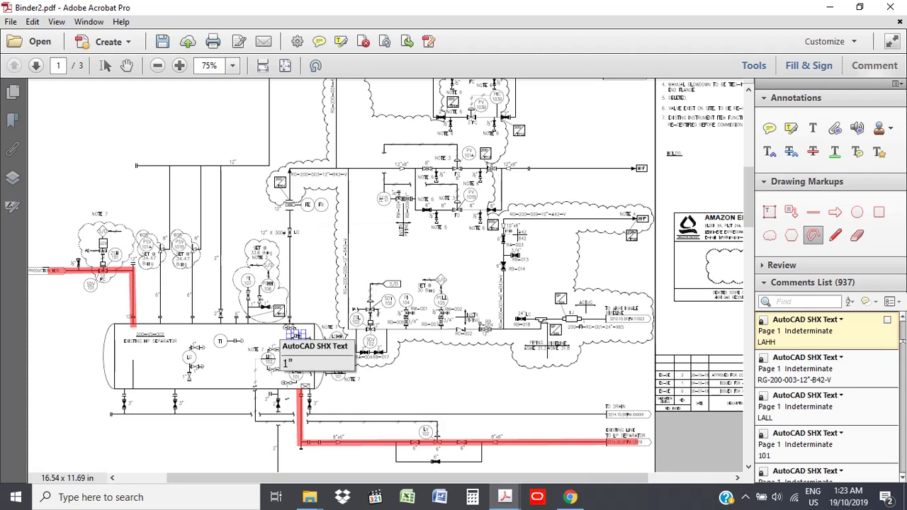
pyautogui.click(290, 331)
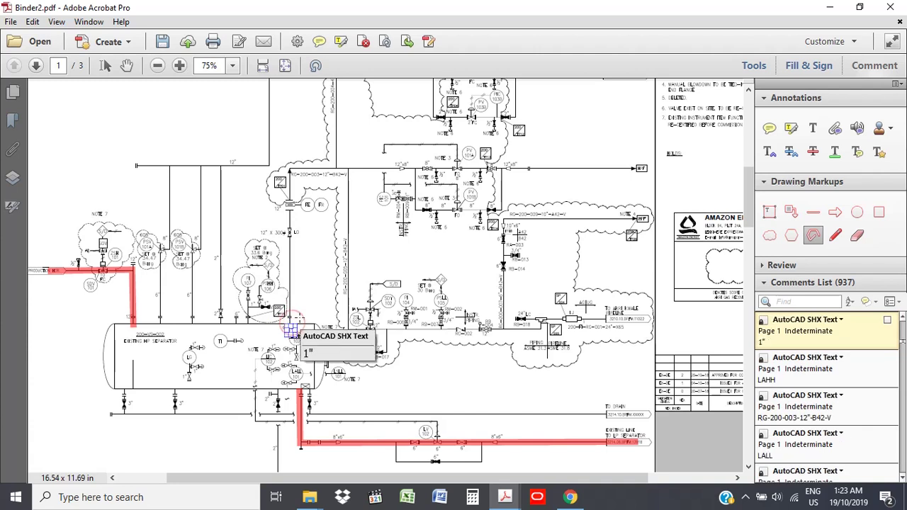
pyautogui.moveTo(296, 284)
pyautogui.mouseDown()
pyautogui.moveTo(290, 167)
pyautogui.moveTo(348, 169)
pyautogui.moveTo(350, 332)
pyautogui.moveTo(369, 331)
pyautogui.mouseUp()
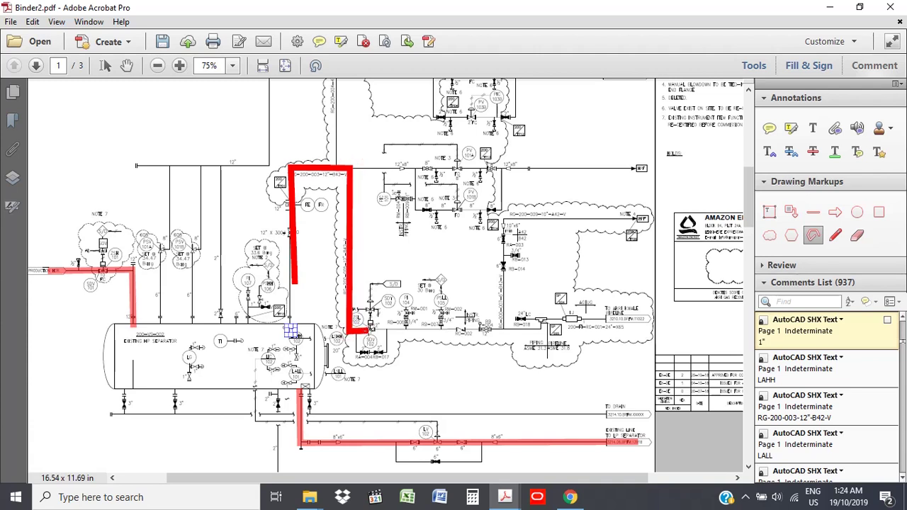
pyautogui.doubleClick(369, 330)
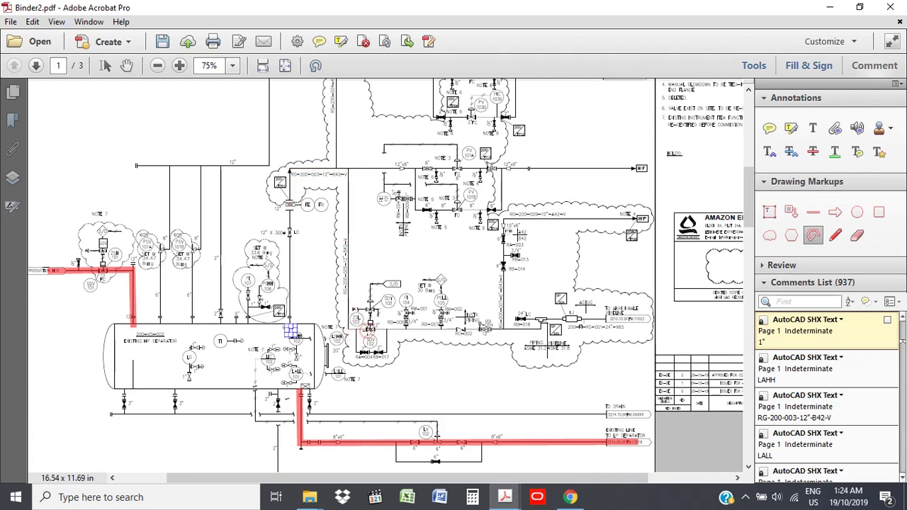
pyautogui.click(293, 264)
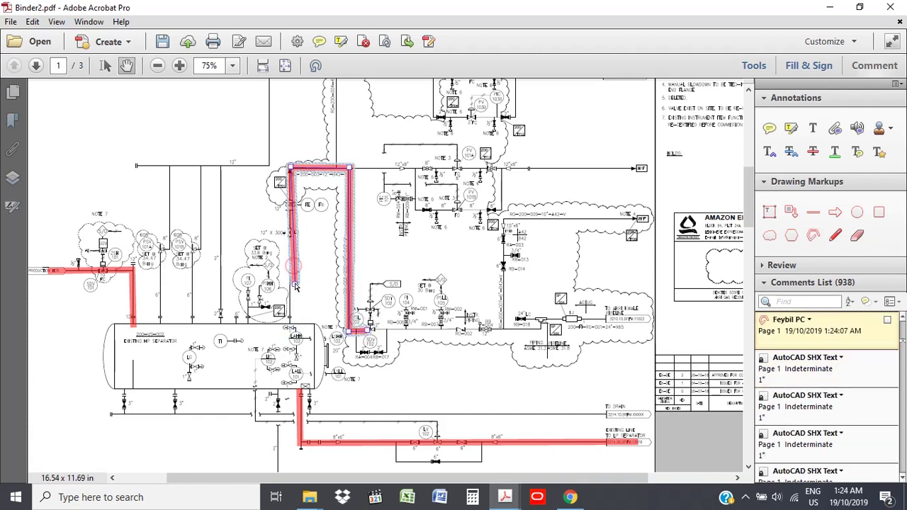
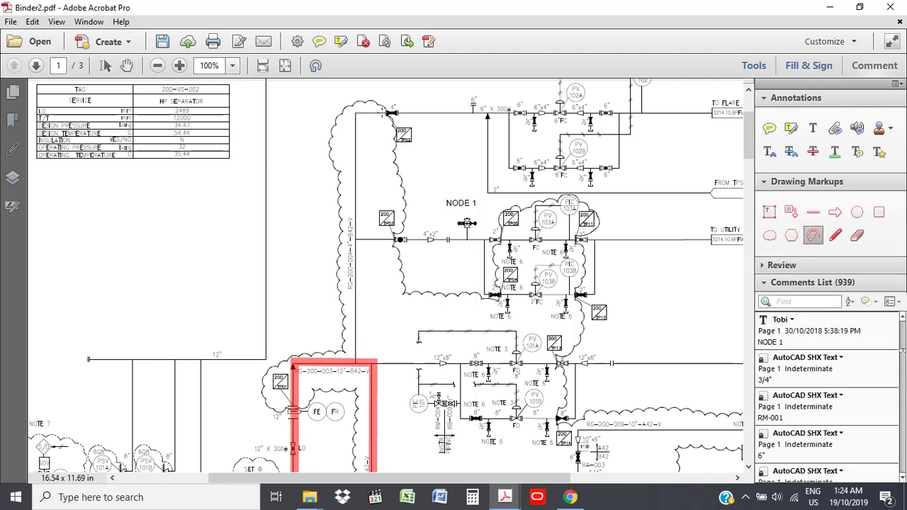
# Trace the 4-inch line RG-200-004 from the valve at TP02 down to the 12-inch gas outlet with connected lines.
pyautogui.click(386, 113)
pyautogui.click(353, 113)
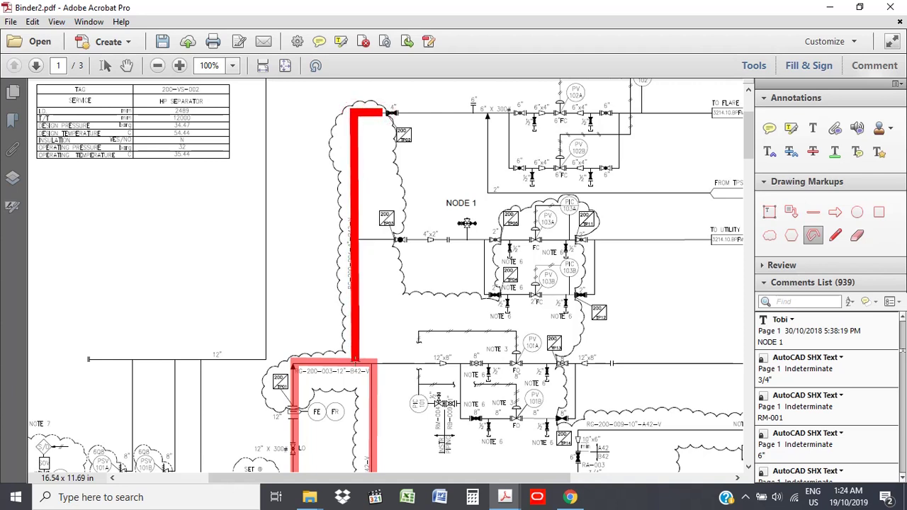
pyautogui.doubleClick(354, 359)
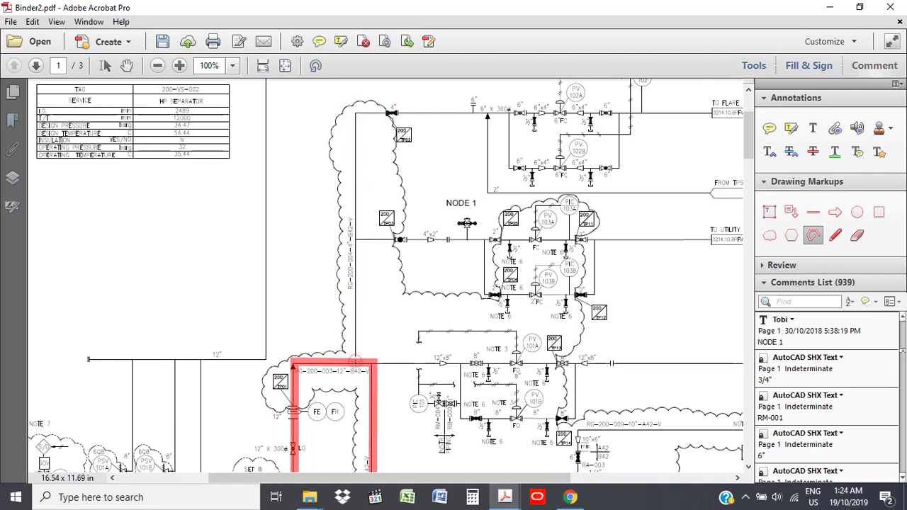
# Trace the short branch between line RG-200-004 and the valve at TP03 with connected lines.
pyautogui.click(812, 236)
pyautogui.click(811, 236)
pyautogui.click(354, 239)
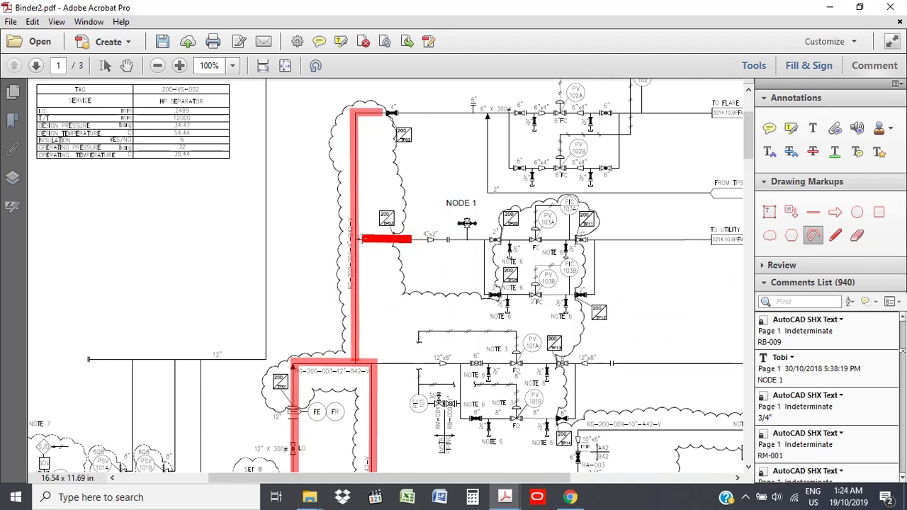
pyautogui.doubleClick(360, 239)
pyautogui.click(380, 239)
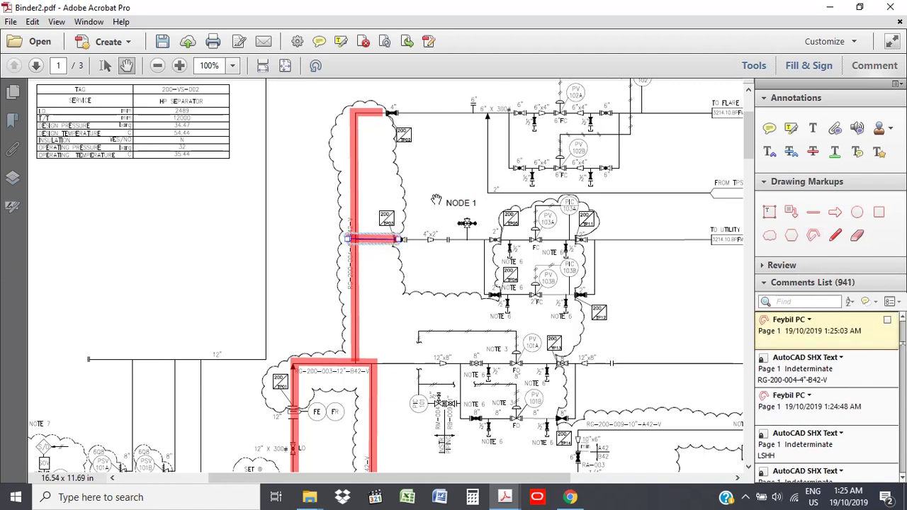
pyautogui.click(388, 298)
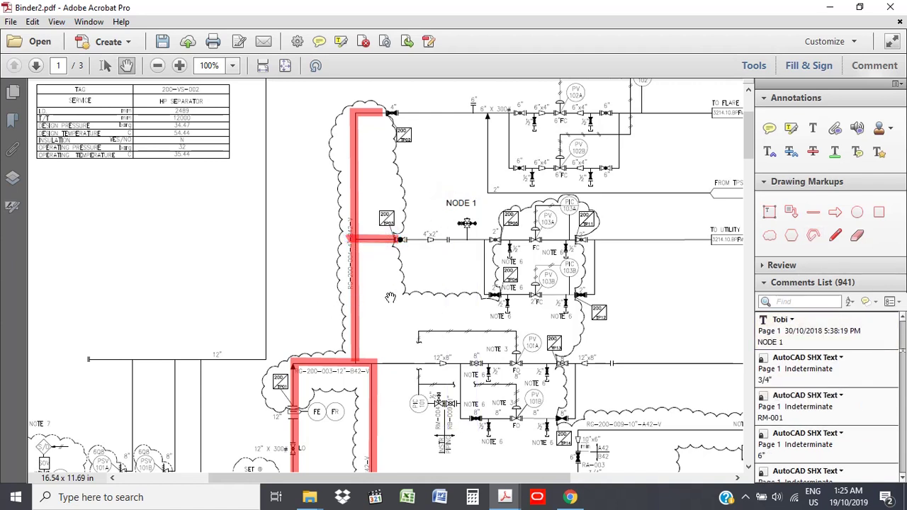
# Extend the upper end of the RG-200-004 markup to the 4-inch valve at TP02.
pyautogui.click(376, 115)
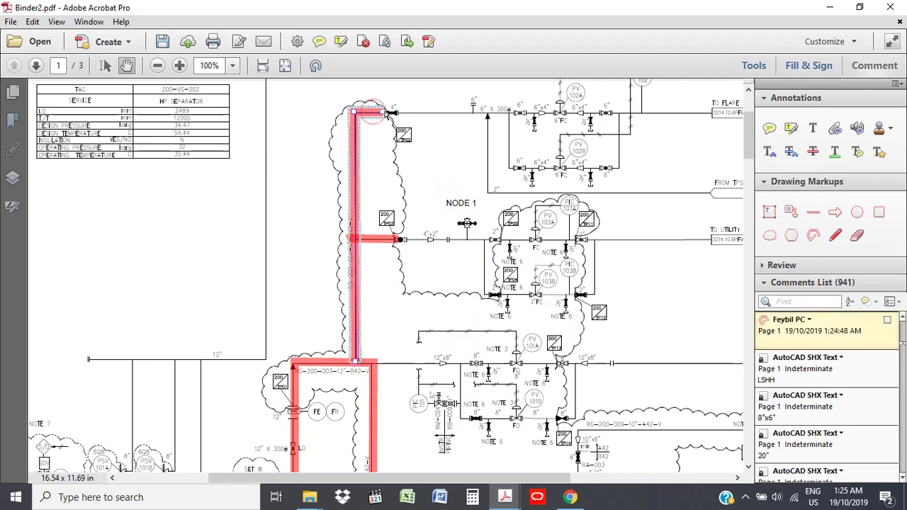
pyautogui.moveTo(388, 113); pyautogui.dragTo(392, 112)
pyautogui.click(432, 133)
# Trace the 12-inch branch from the gas outlet line RG-200-003 to control valve PV 101A with connected lines.
pyautogui.scroll(-3, 436, 177)
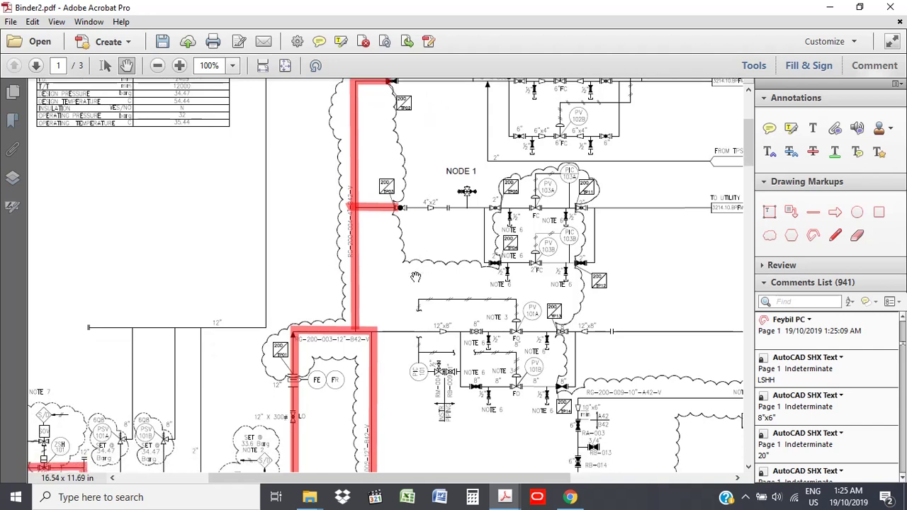
pyautogui.scroll(-5, 416, 276)
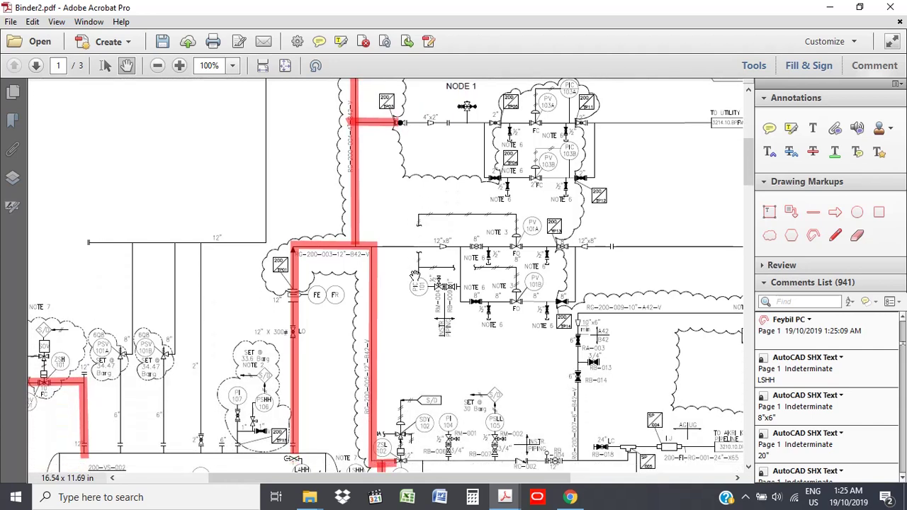
pyautogui.scroll(-1, 415, 276)
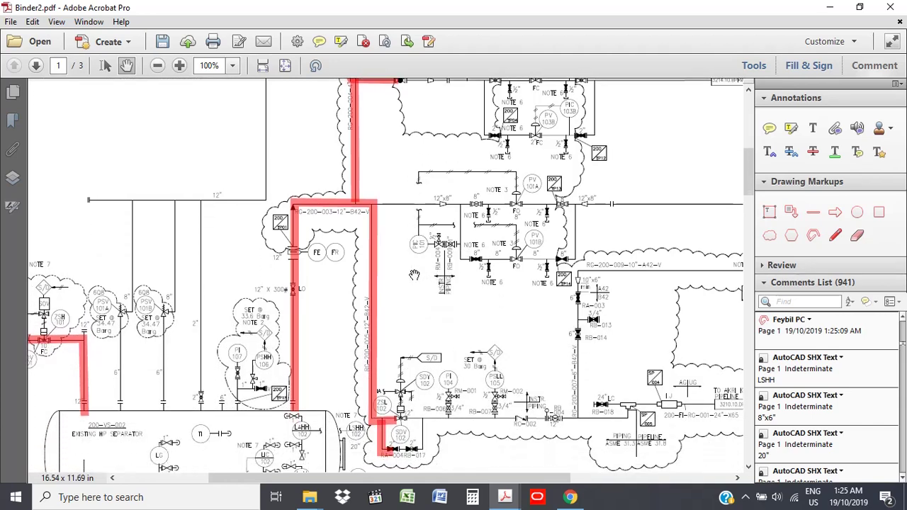
pyautogui.moveTo(418, 282); pyautogui.dragTo(280, 231)
pyautogui.moveTo(367, 251); pyautogui.dragTo(345, 259)
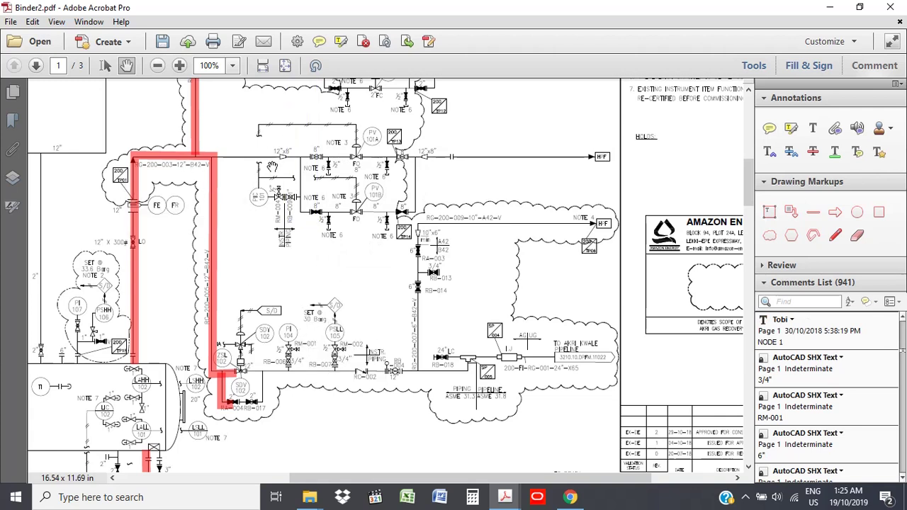
pyautogui.click(814, 237)
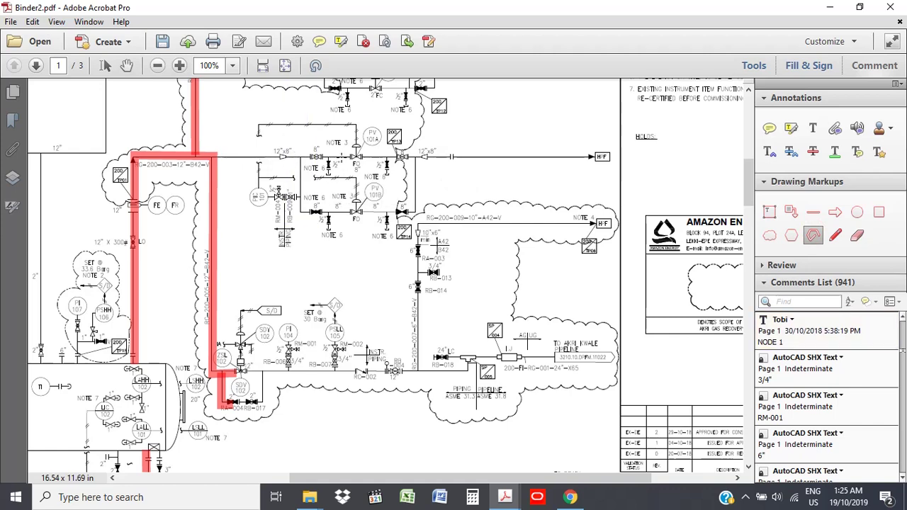
pyautogui.click(336, 165)
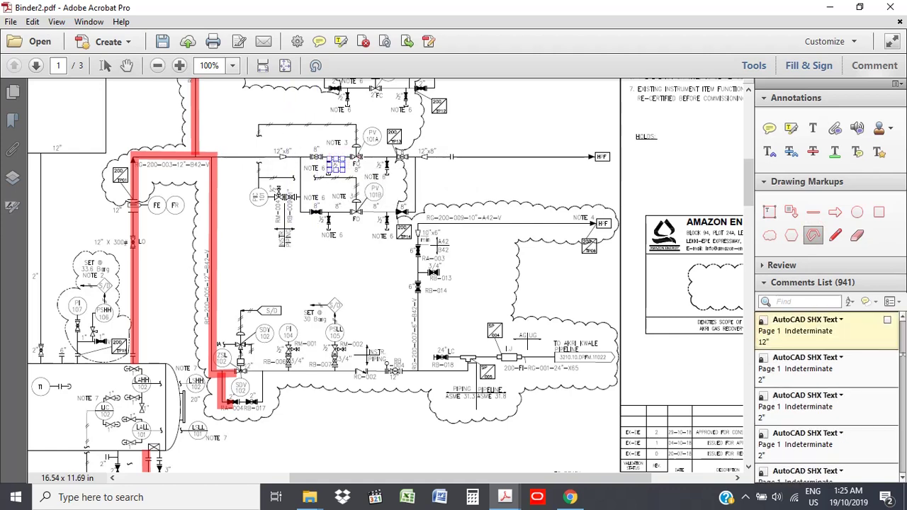
pyautogui.click(356, 163)
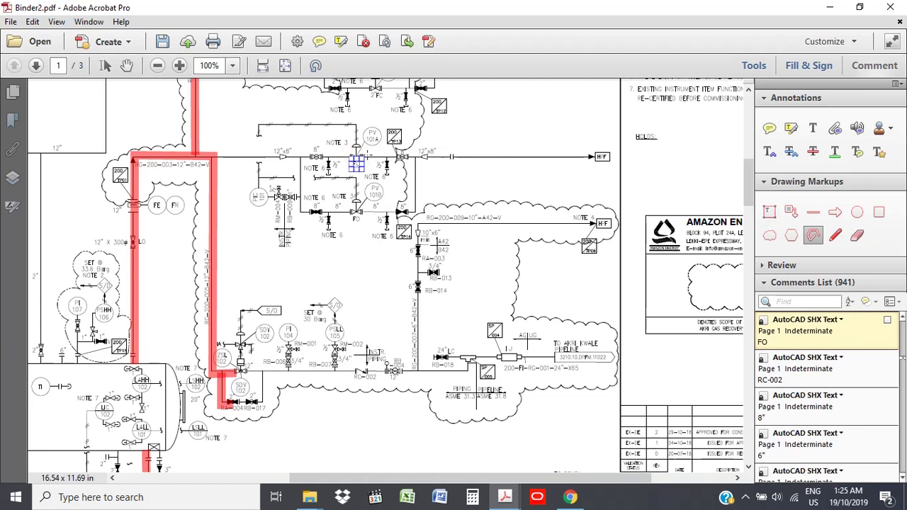
pyautogui.moveTo(226, 157); pyautogui.dragTo(363, 157)
pyautogui.click(233, 159)
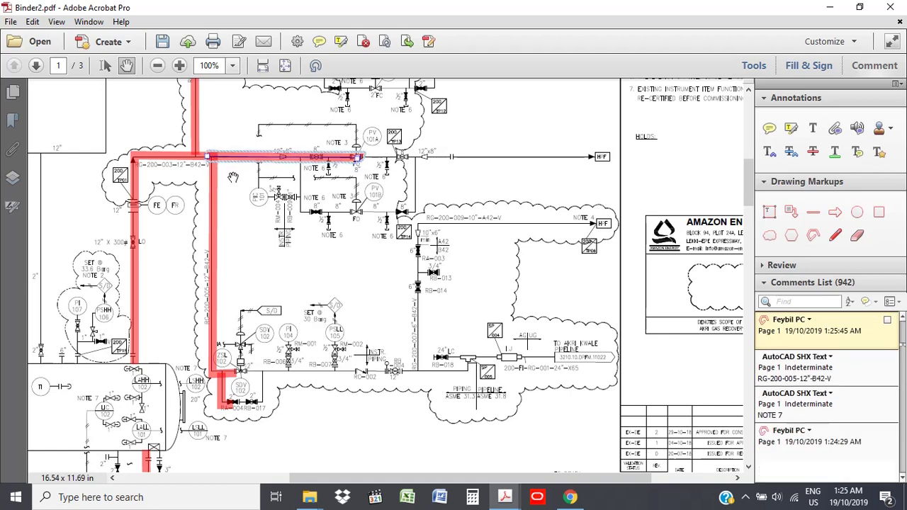
# Review the traced piping across the whole drawing and examine the line downstream of SDV 102.
pyautogui.scroll(-1, 300, 245)
pyautogui.scroll(-6, 299, 246)
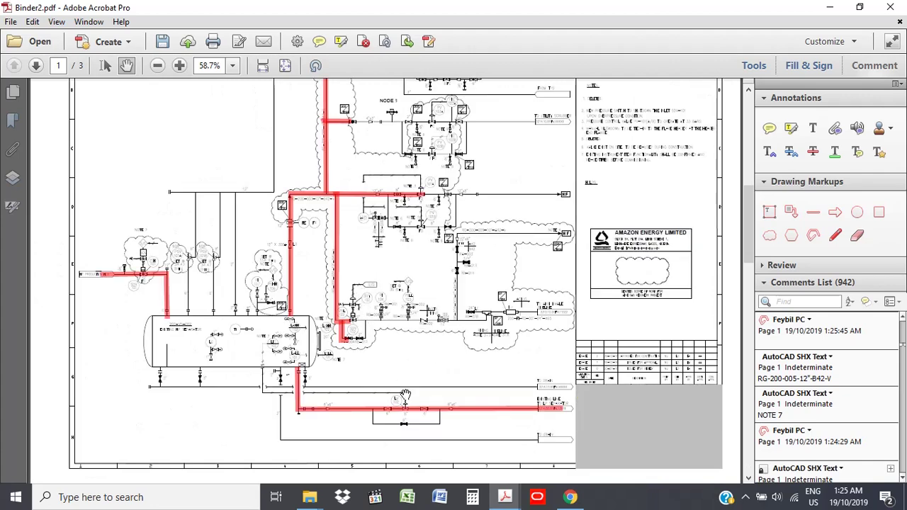
pyautogui.scroll(1, 450, 434)
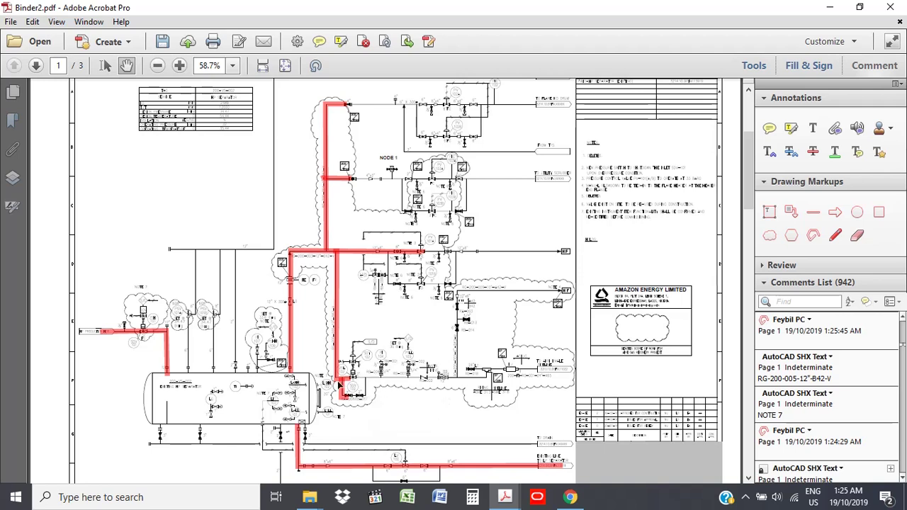
pyautogui.keyDown('ctrl'); pyautogui.scroll(2, 354, 379); pyautogui.keyUp('ctrl')
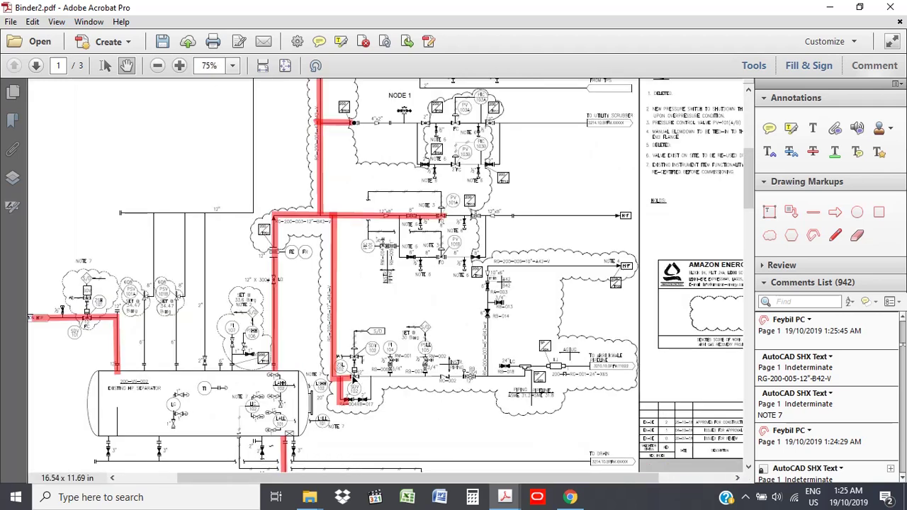
pyautogui.keyDown('ctrl'); pyautogui.scroll(1, 354, 379); pyautogui.keyUp('ctrl')
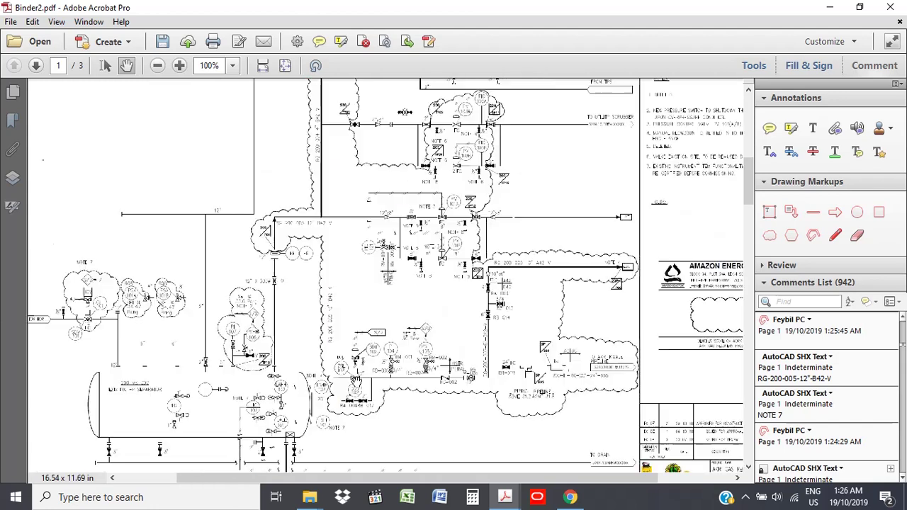
pyautogui.keyDown('ctrl'); pyautogui.scroll(-3, 354, 380); pyautogui.keyUp('ctrl')
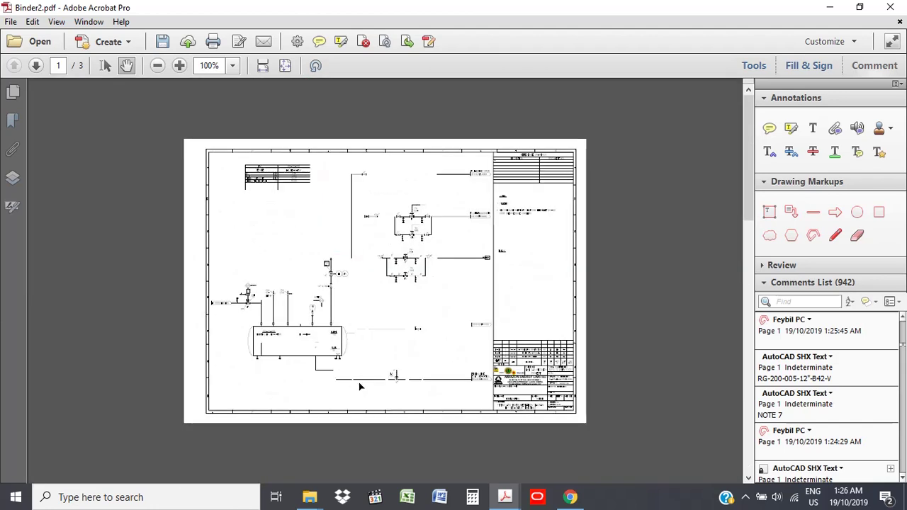
pyautogui.keyDown('ctrl'); pyautogui.scroll(3, 377, 384); pyautogui.keyUp('ctrl')
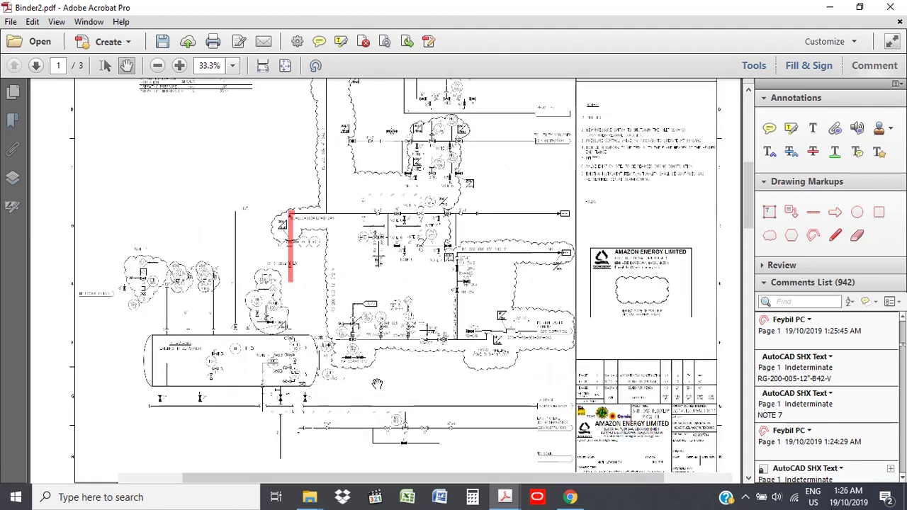
pyautogui.keyDown('ctrl'); pyautogui.scroll(3, 377, 383); pyautogui.keyUp('ctrl')
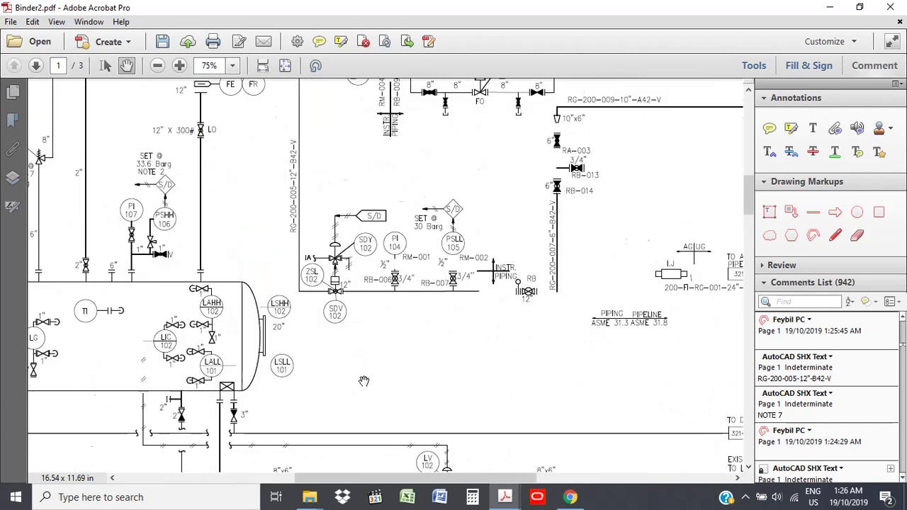
pyautogui.keyDown('ctrl'); pyautogui.scroll(2, 363, 381); pyautogui.keyUp('ctrl')
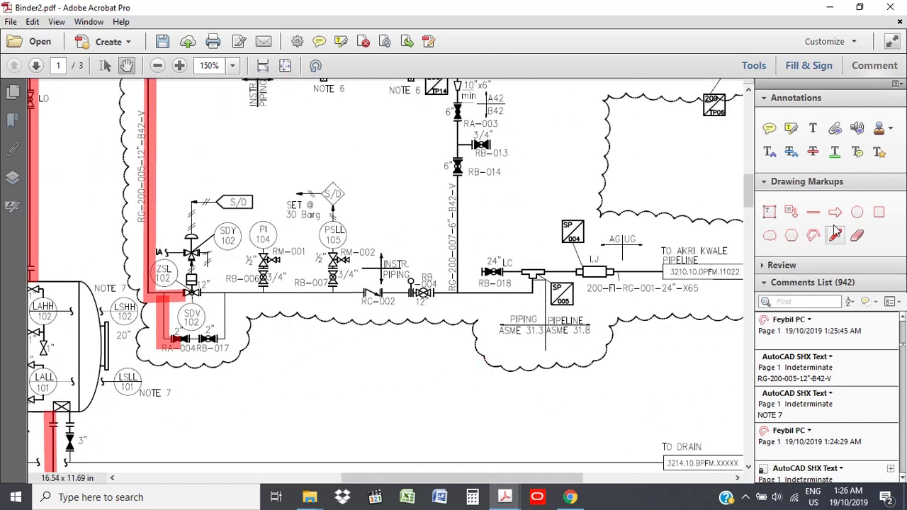
pyautogui.click(814, 213)
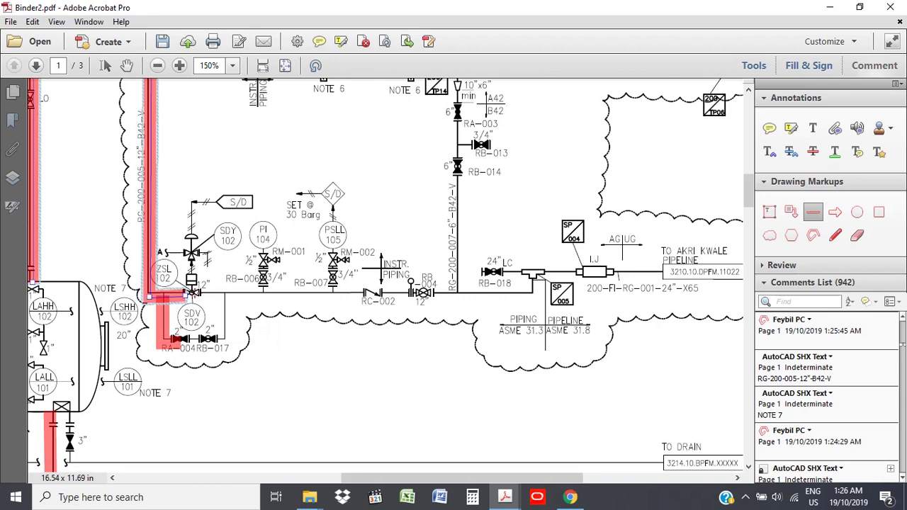
pyautogui.click(205, 286)
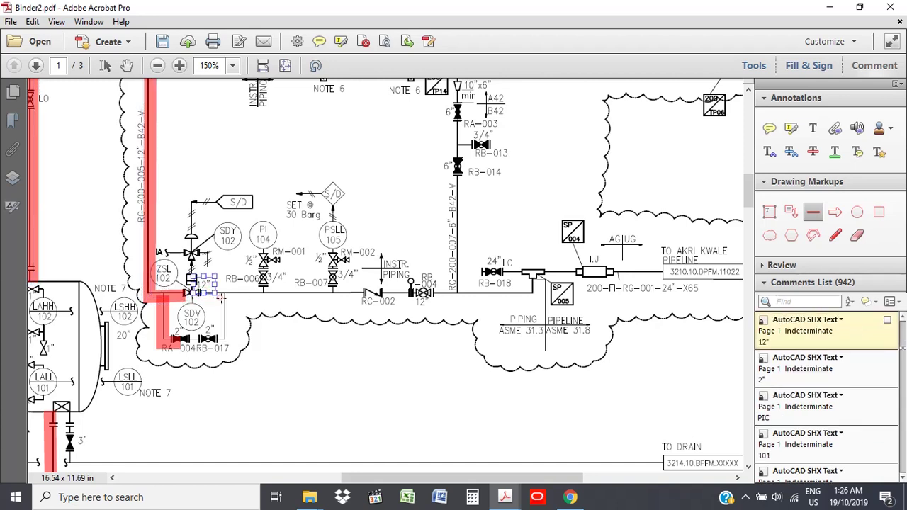
pyautogui.click(255, 282)
pyautogui.moveTo(250, 297)
pyautogui.mouseDown()
pyautogui.moveTo(545, 293)
pyautogui.moveTo(535, 293)
pyautogui.mouseUp()
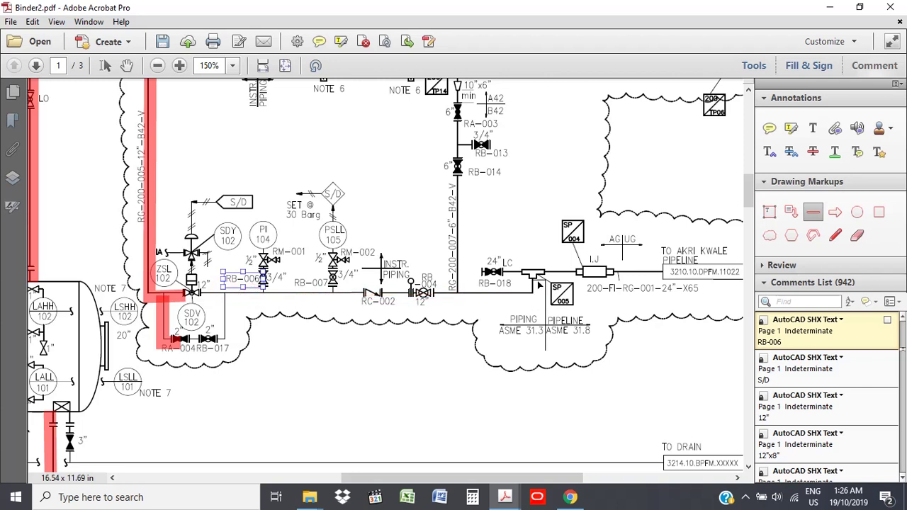
pyautogui.click(343, 301)
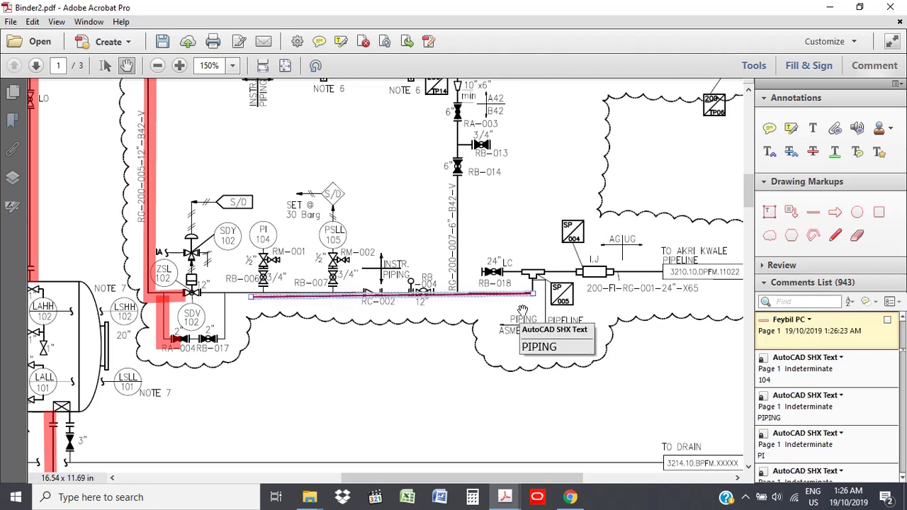
pyautogui.press('Delete')
# Trace the line downstream of SDV 102 to the Akri Kwale pipeline with connected lines and set the markup color to blue.
pyautogui.click(814, 237)
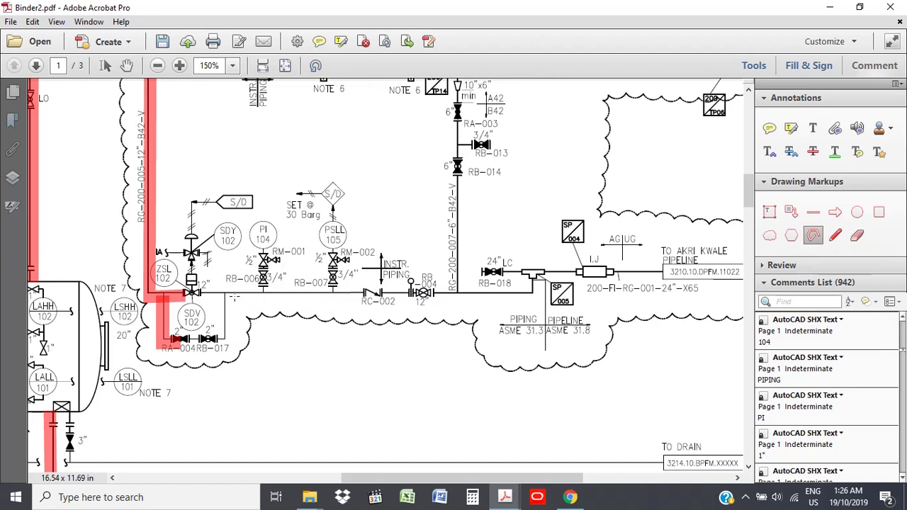
pyautogui.moveTo(232, 295)
pyautogui.mouseDown()
pyautogui.moveTo(531, 318)
pyautogui.moveTo(506, 295)
pyautogui.moveTo(537, 293)
pyautogui.moveTo(536, 270)
pyautogui.moveTo(734, 274)
pyautogui.moveTo(720, 272)
pyautogui.mouseUp()
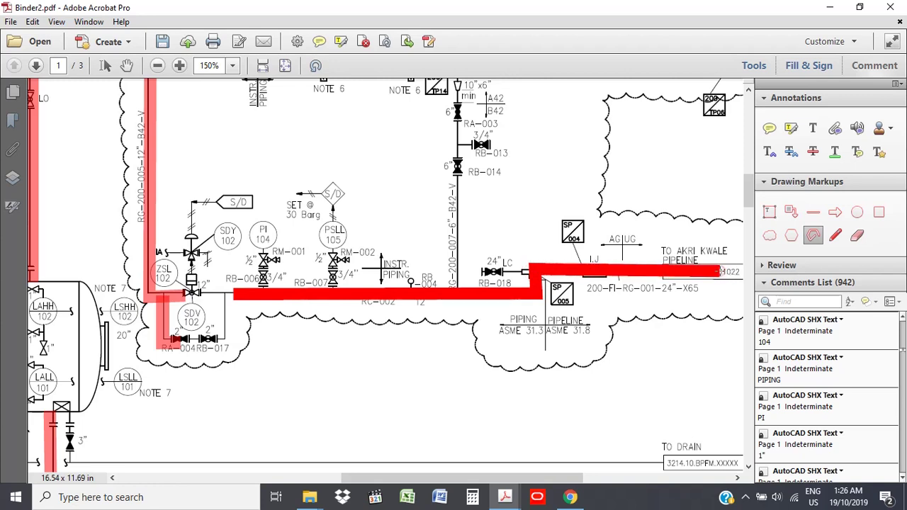
pyautogui.rightClick(278, 303)
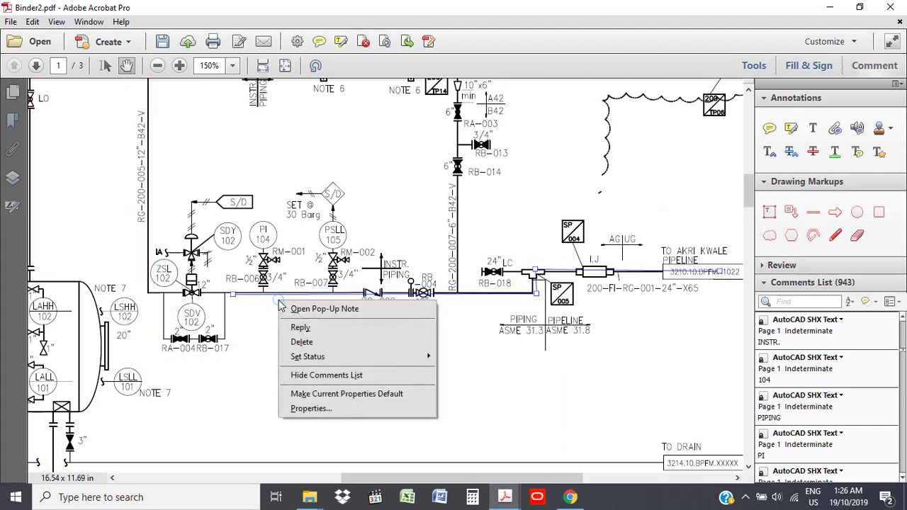
pyautogui.click(309, 408)
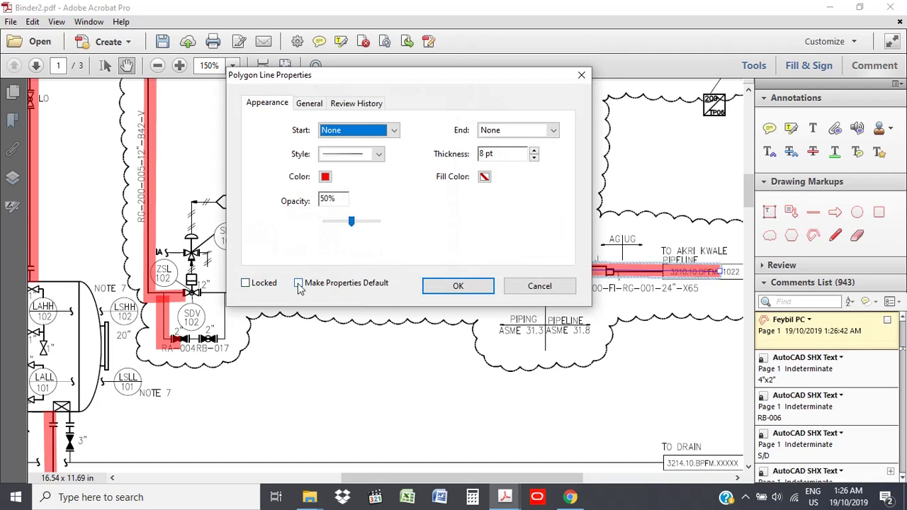
pyautogui.click(324, 180)
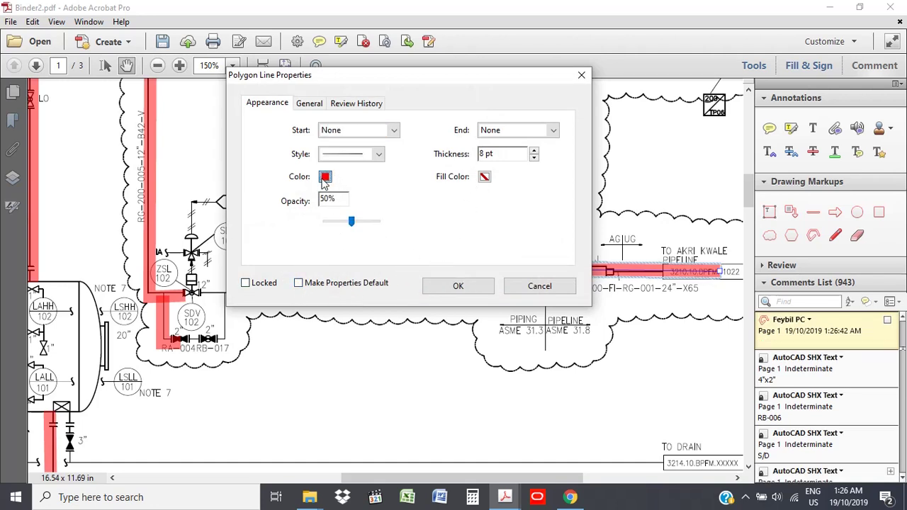
pyautogui.click(386, 192)
pyautogui.click(443, 287)
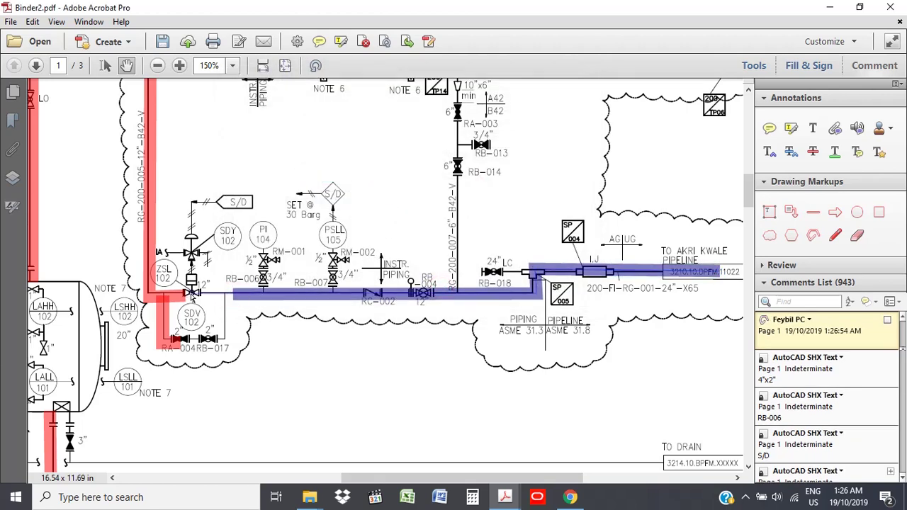
# Extend the upstream end of the blue pipeline markup back to valve SDV 102.
pyautogui.moveTo(191, 296); pyautogui.dragTo(193, 293)
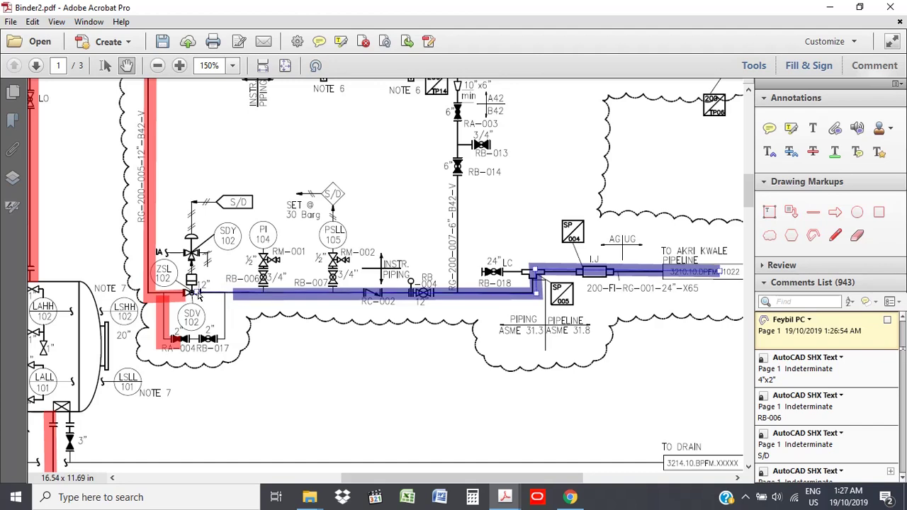
pyautogui.click(367, 359)
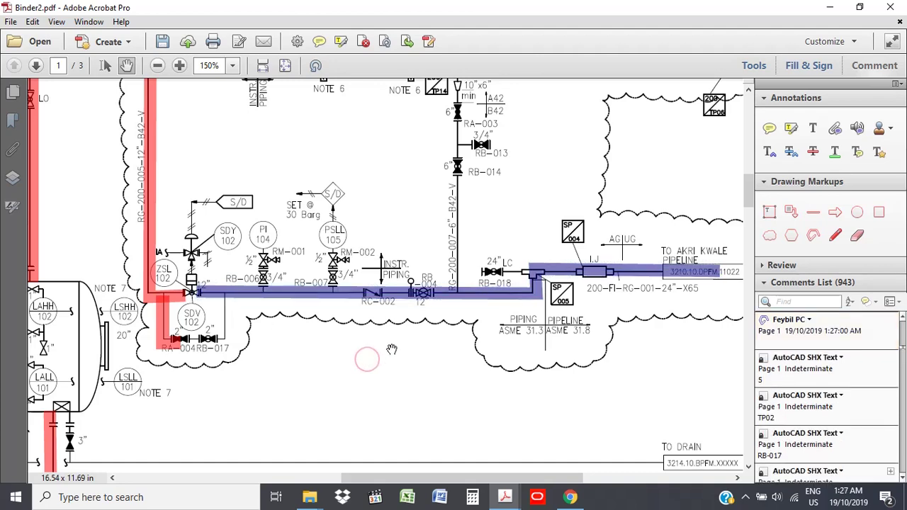
pyautogui.scroll(-2, 393, 350)
pyautogui.scroll(-2, 394, 349)
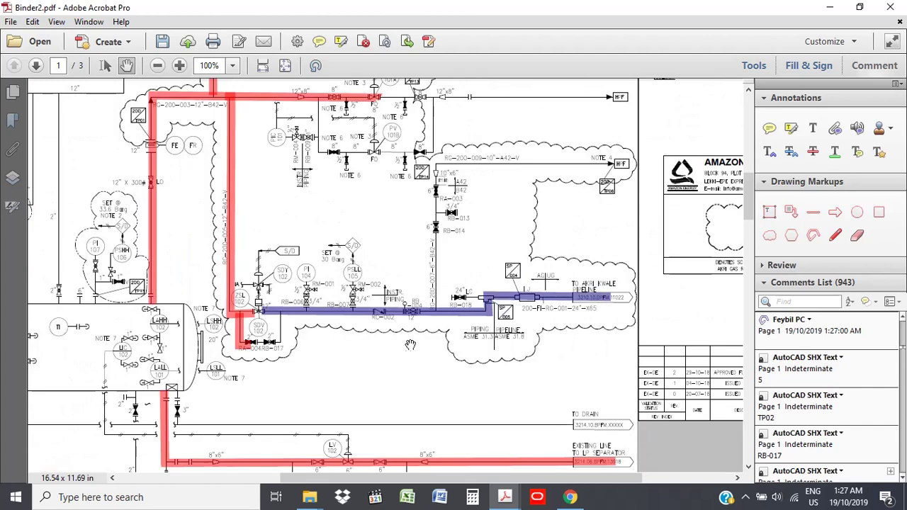
# Add the text comment "NODE 1" in the blank area below the design data table on page 1.
pyautogui.scroll(-1, 403, 350)
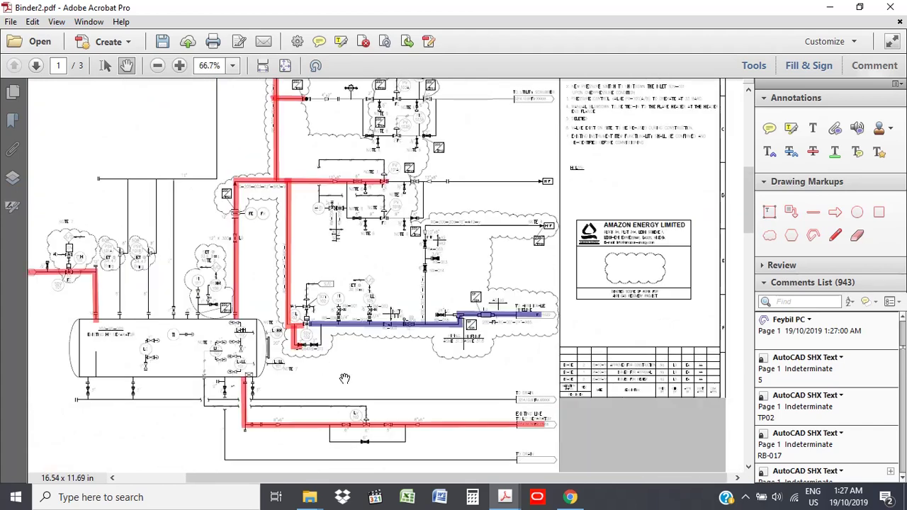
pyautogui.scroll(3, 187, 146)
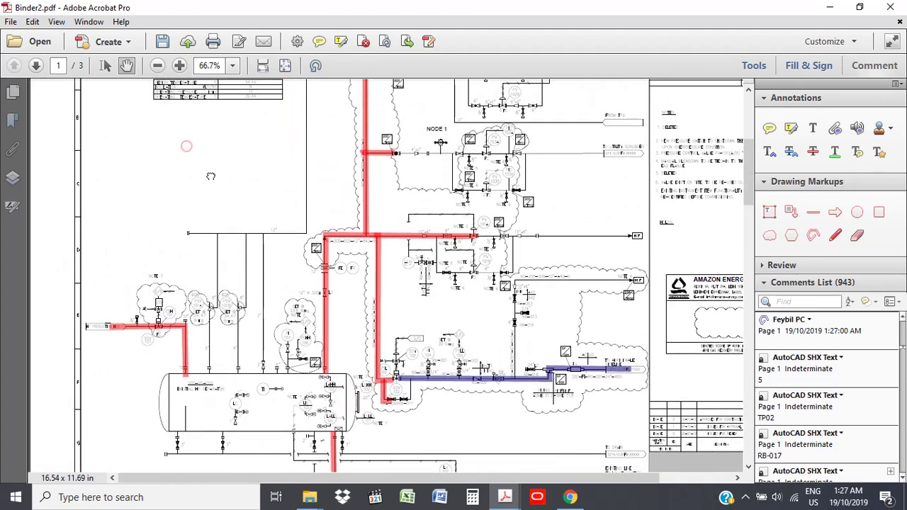
pyautogui.scroll(-1, 191, 178)
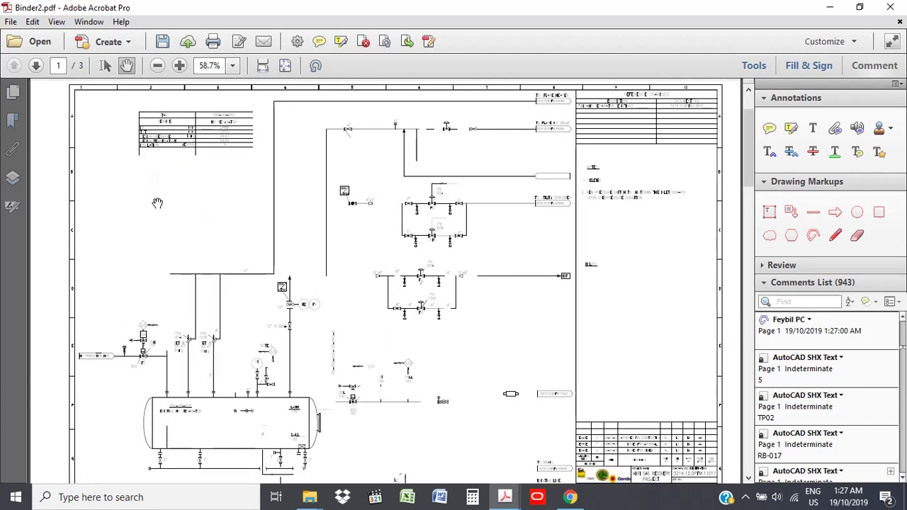
pyautogui.moveTo(178, 191); pyautogui.dragTo(189, 176)
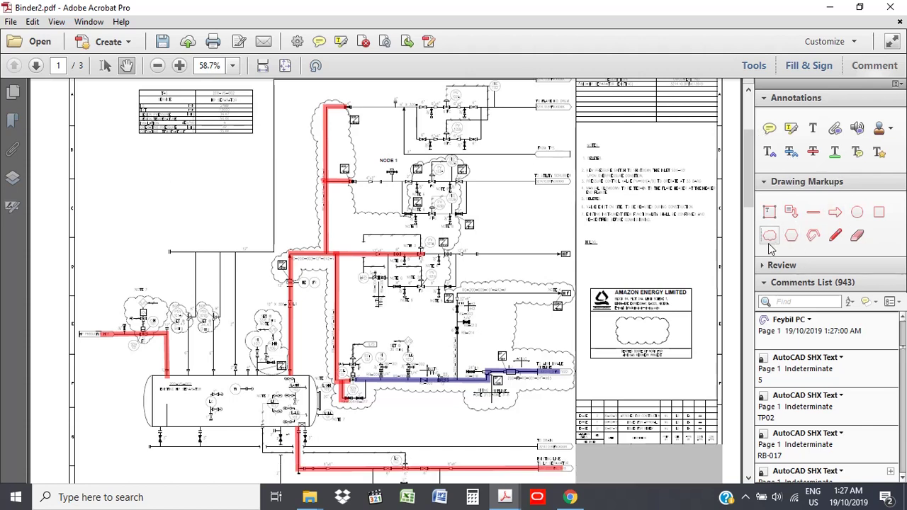
pyautogui.click(812, 127)
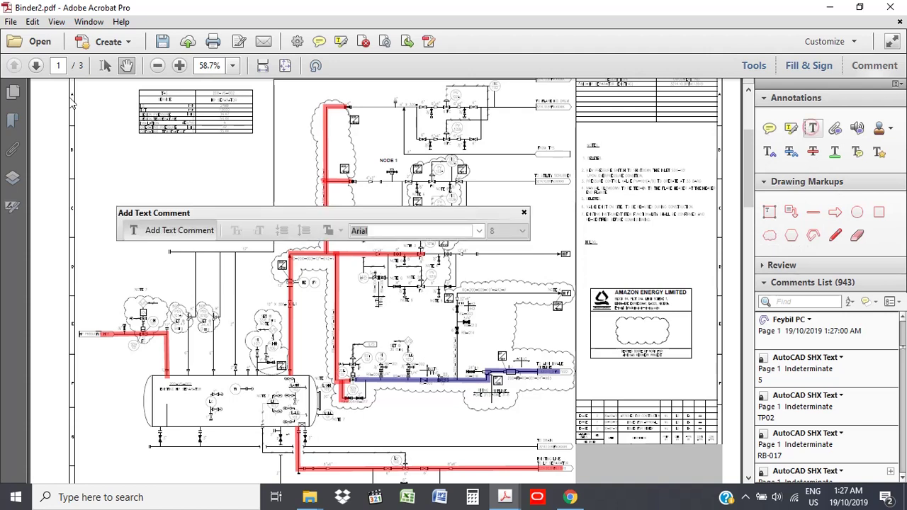
pyautogui.click(146, 156)
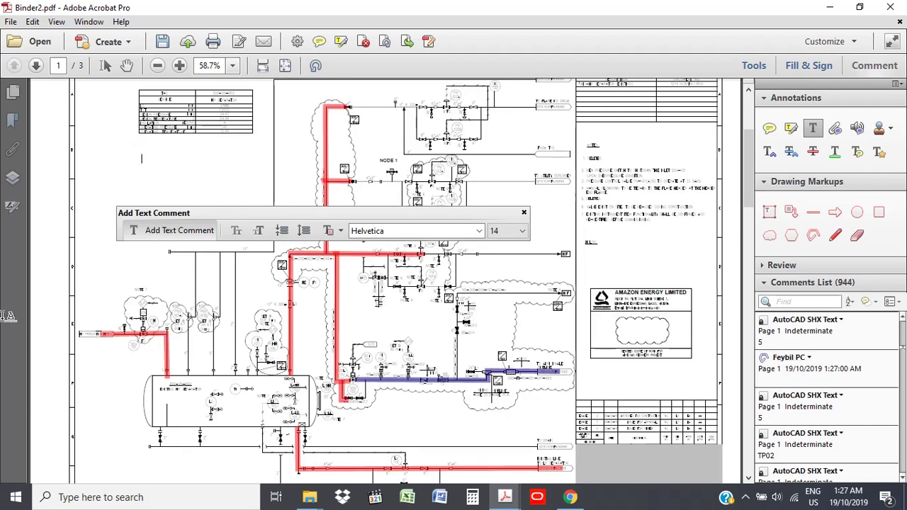
pyautogui.write('NODE 1')
pyautogui.click(170, 159)
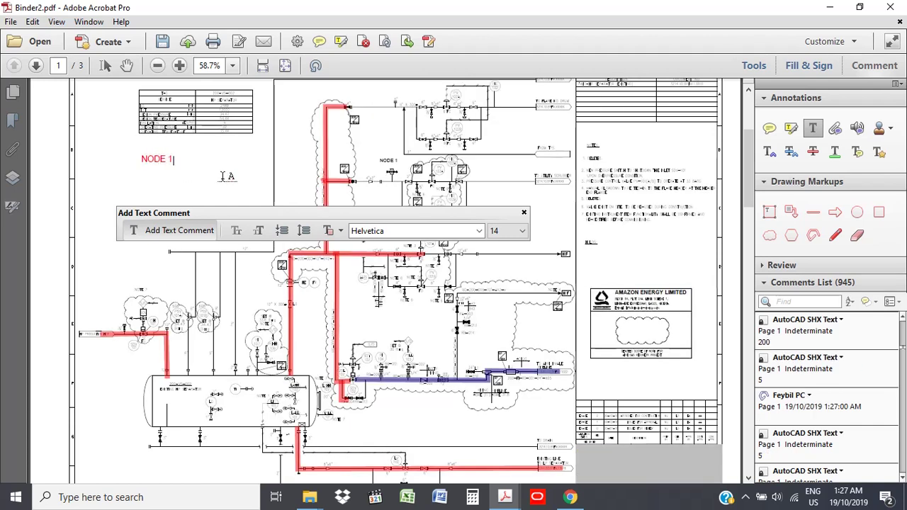
# Enlarge the whole red "NODE 1" text comment to font size 18.
pyautogui.click(167, 160)
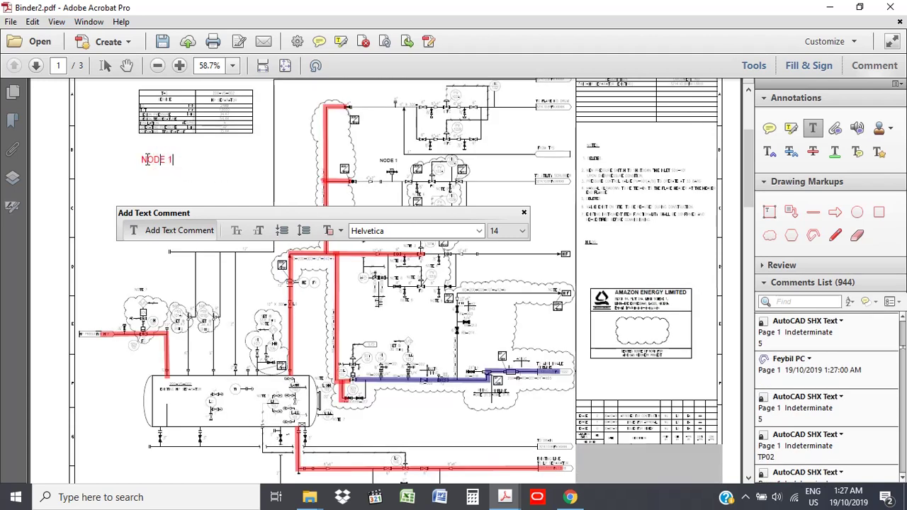
pyautogui.moveTo(152, 160); pyautogui.dragTo(175, 160)
pyautogui.click(170, 159)
pyautogui.click(168, 160)
pyautogui.write('A')
pyautogui.moveTo(172, 160); pyautogui.dragTo(135, 157)
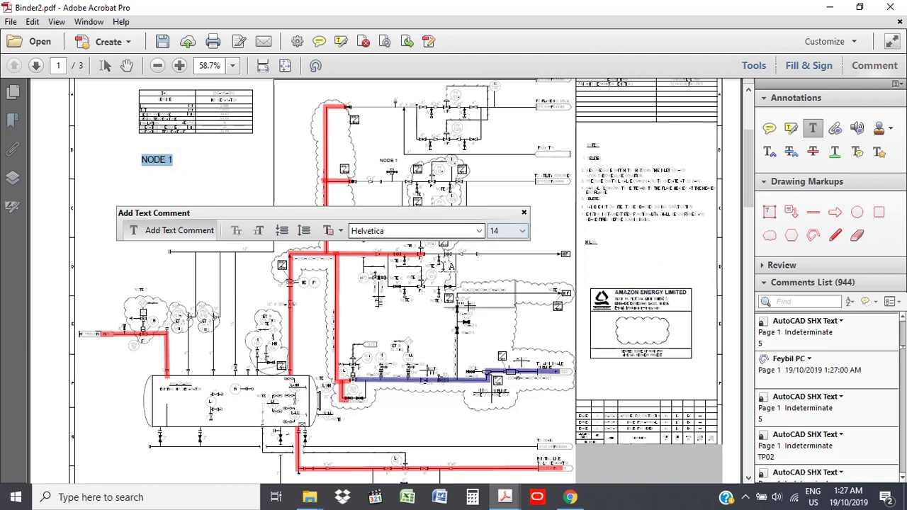
pyautogui.click(339, 231)
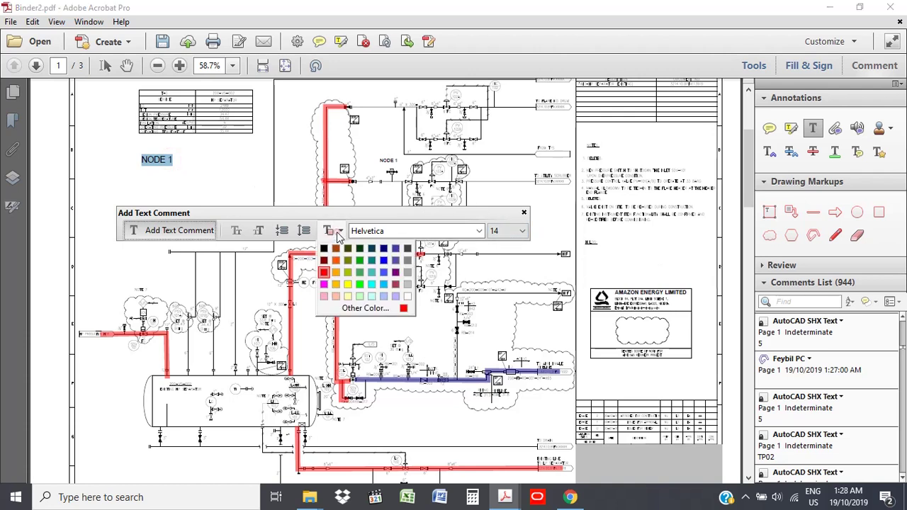
pyautogui.click(336, 232)
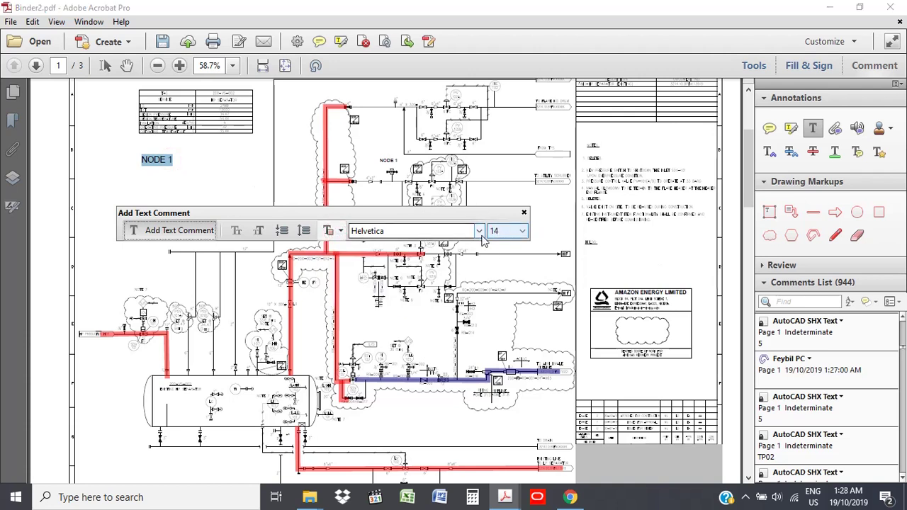
pyautogui.click(259, 231)
pyautogui.click(259, 232)
pyautogui.click(258, 232)
pyautogui.click(258, 231)
pyautogui.click(259, 231)
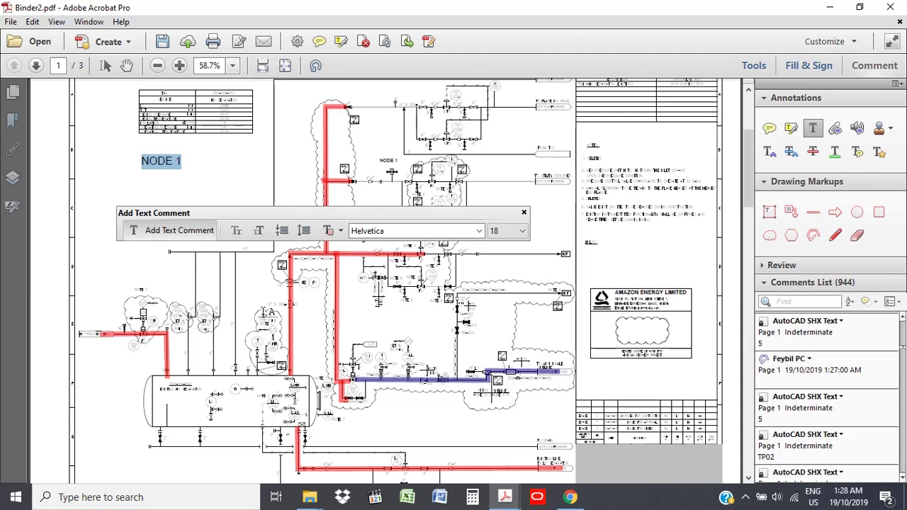
# Add the text comment "NODE 2" beneath "NODE 1" and color its text dark blue.
pyautogui.click(276, 179)
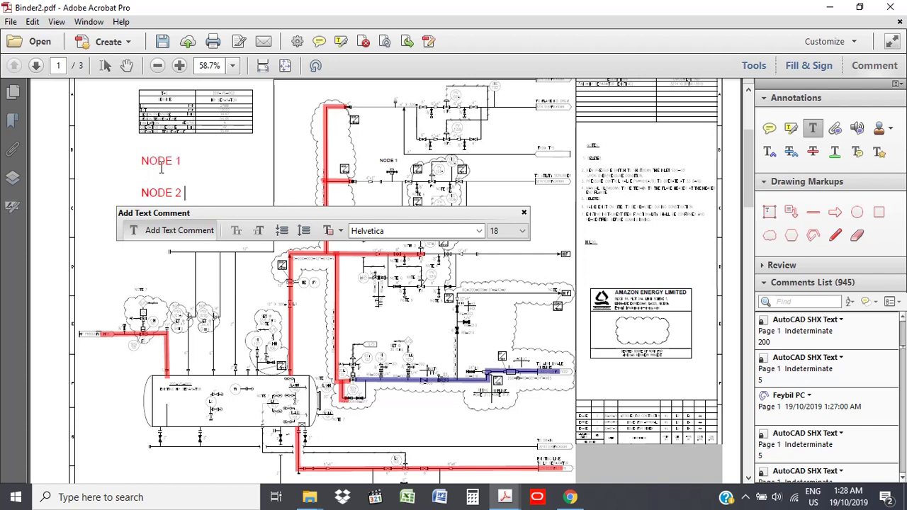
pyautogui.moveTo(181, 192); pyautogui.dragTo(141, 193)
pyautogui.click(341, 230)
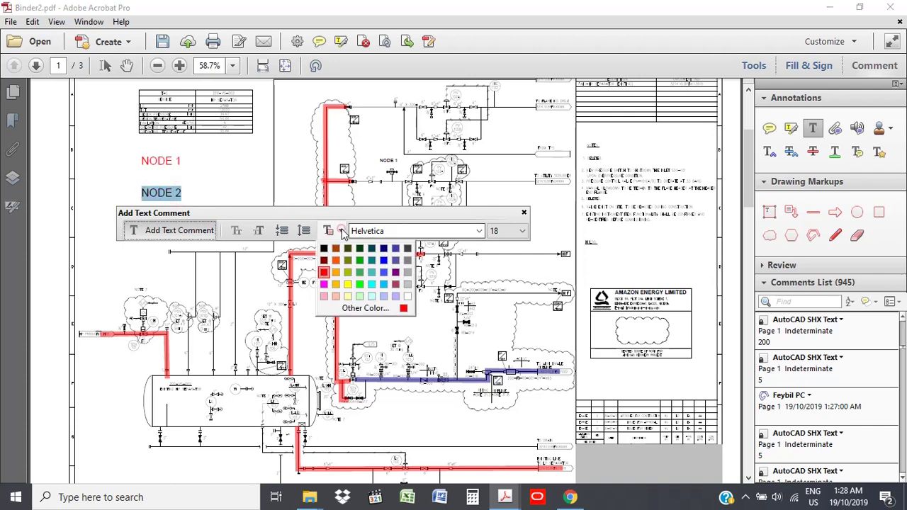
pyautogui.click(385, 248)
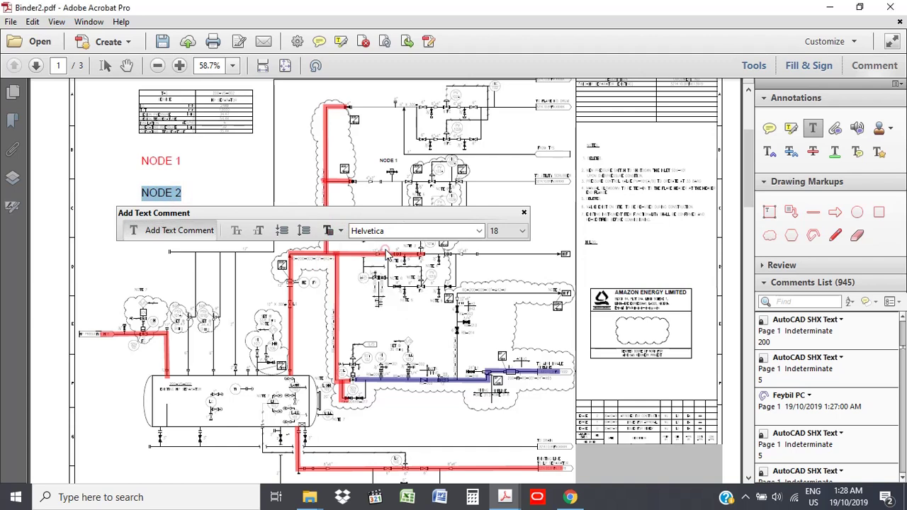
pyautogui.click(245, 186)
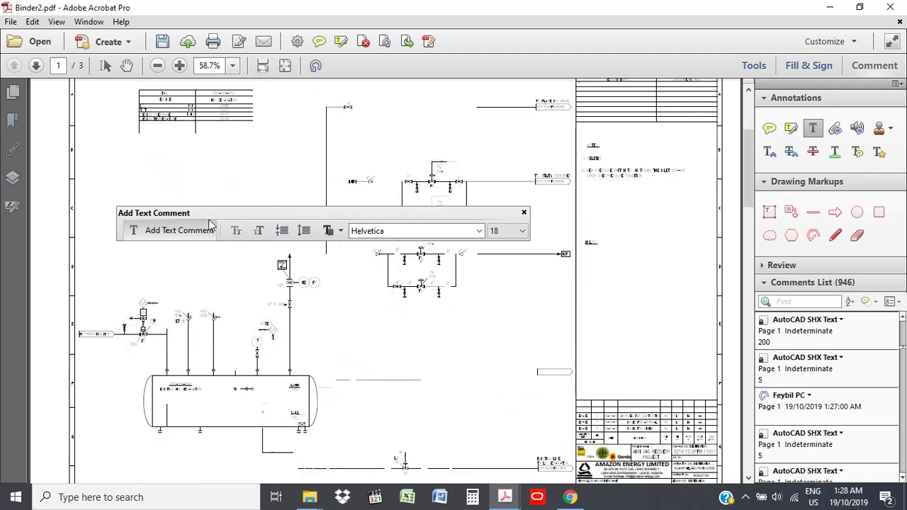
pyautogui.click(524, 213)
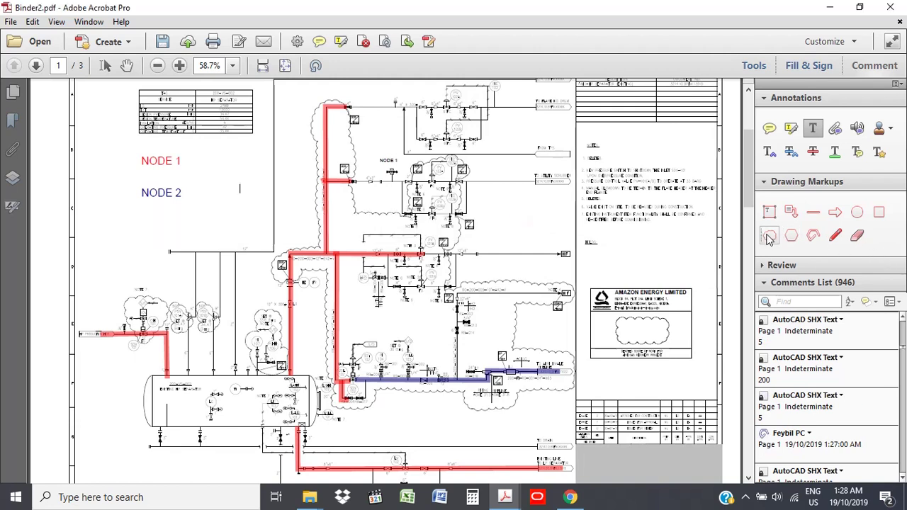
# Draw a cloud markup around the "NODE 1" text.
pyautogui.click(128, 151)
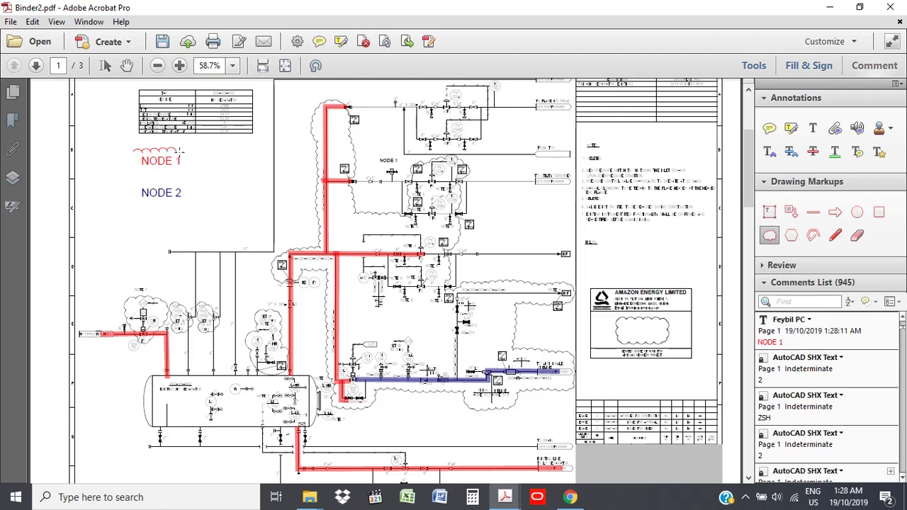
pyautogui.click(184, 171)
pyautogui.click(136, 152)
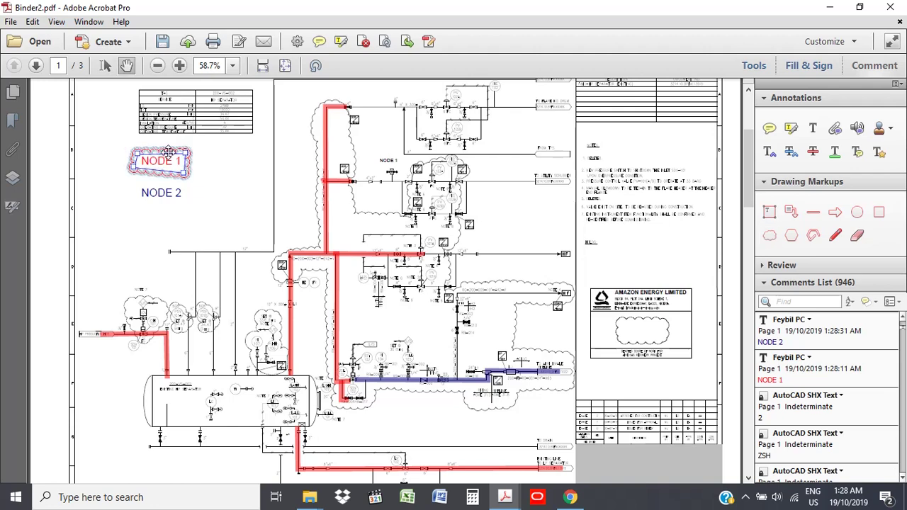
# Set the line thickness of the cloud around "NODE 1" to 4 pt.
pyautogui.rightClick(170, 155)
pyautogui.click(185, 261)
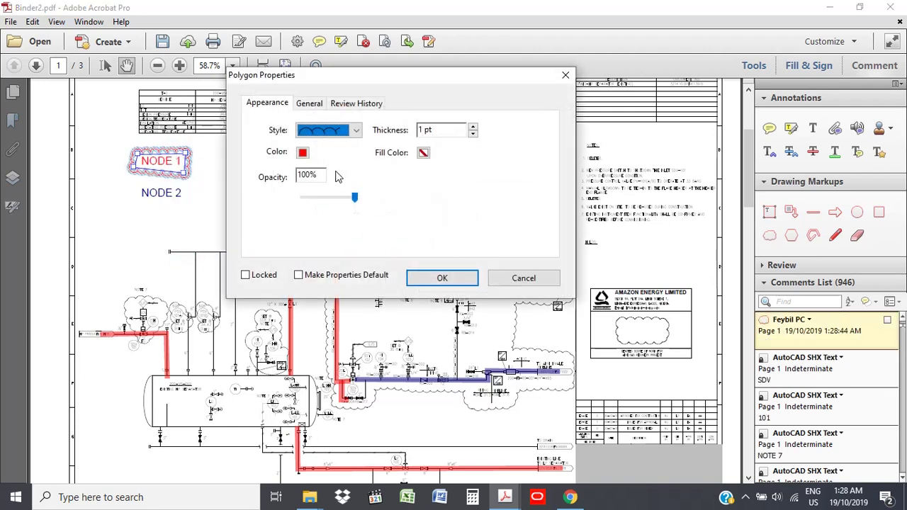
pyautogui.click(473, 128)
pyautogui.click(474, 128)
pyautogui.click(473, 128)
pyautogui.click(442, 278)
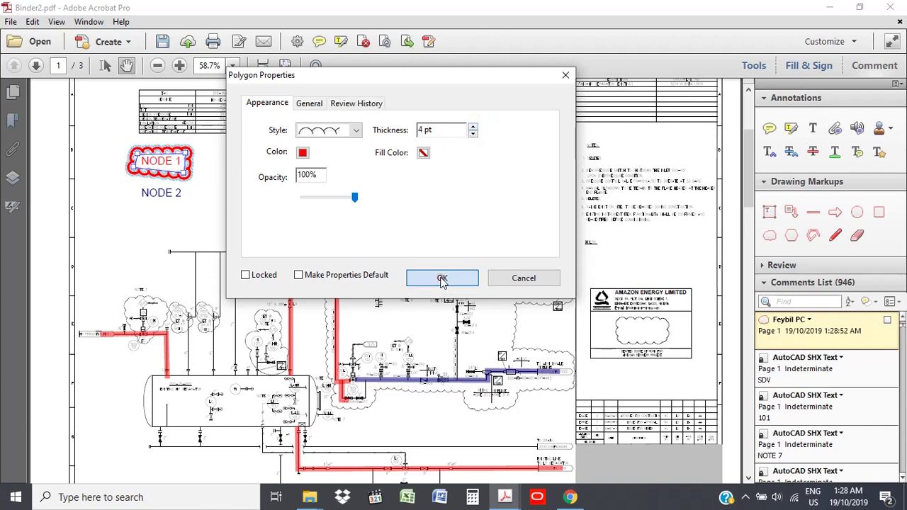
pyautogui.click(197, 227)
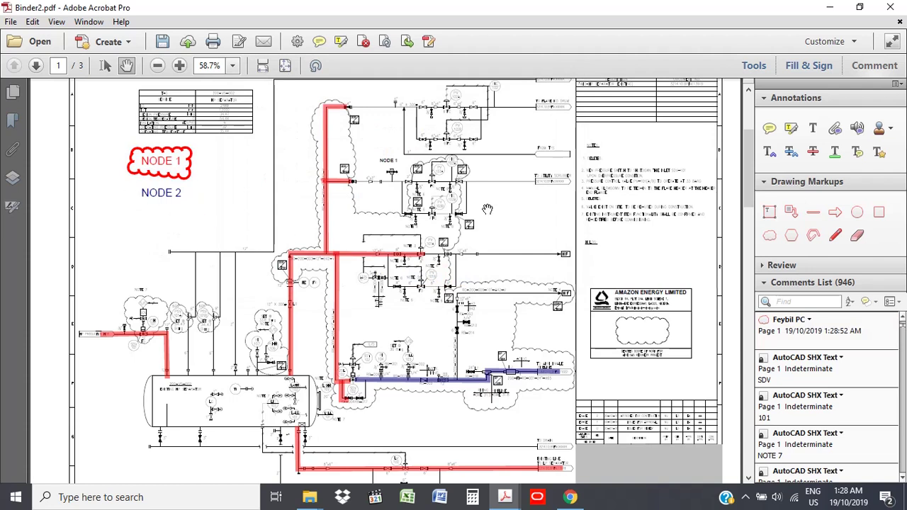
# Draw a cloud markup around the "NODE 2" text.
pyautogui.click(773, 238)
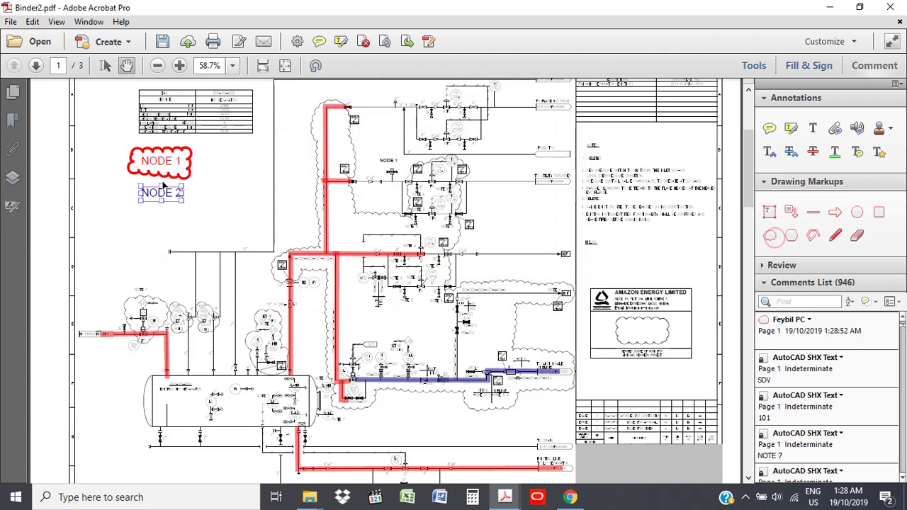
pyautogui.click(186, 205)
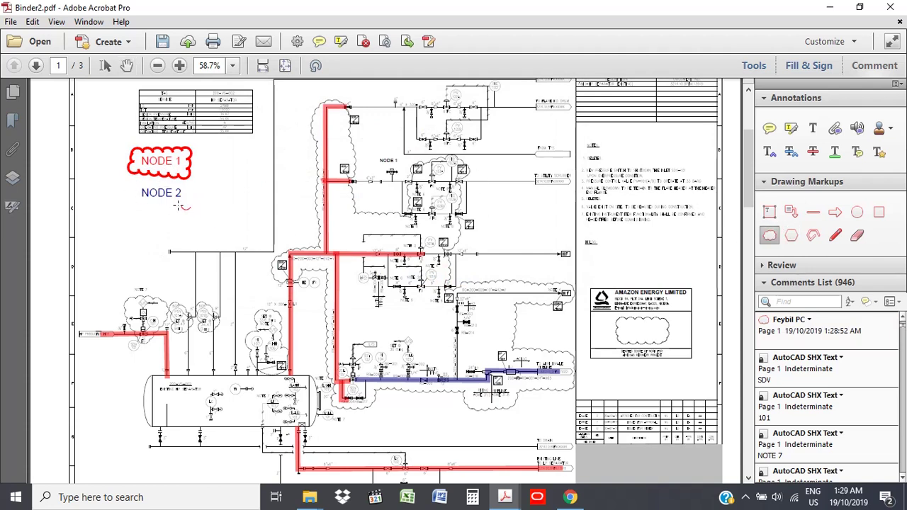
pyautogui.click(135, 205)
pyautogui.click(132, 178)
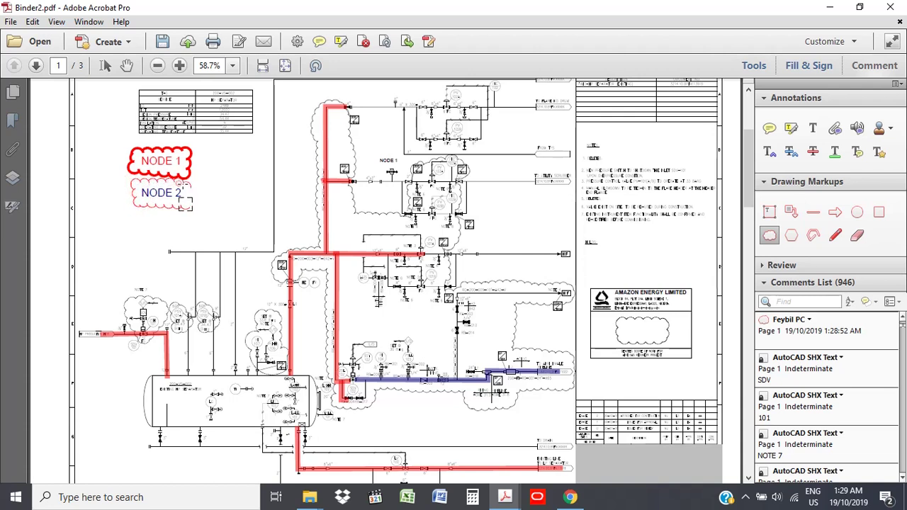
pyautogui.click(193, 182)
pyautogui.click(186, 206)
pyautogui.click(187, 204)
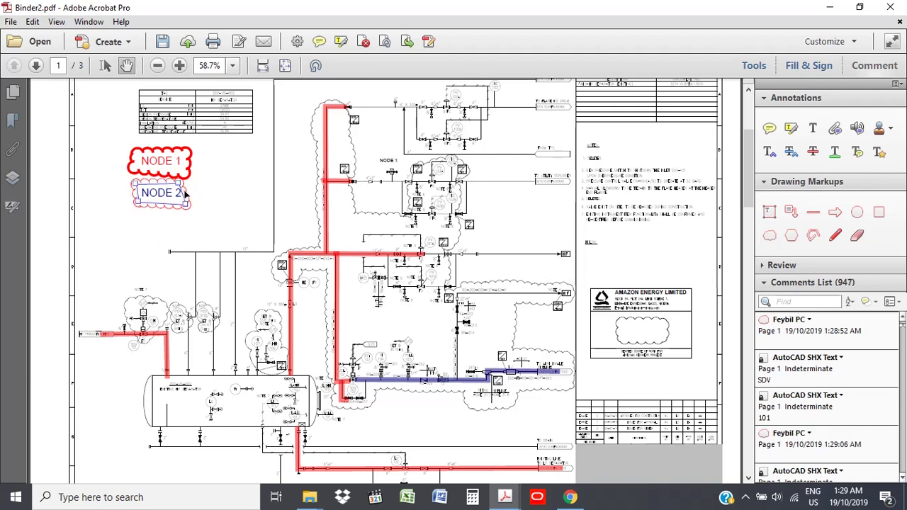
# Set the cloud around "NODE 2" to a dark blue outline with 4 pt thickness.
pyautogui.rightClick(187, 204)
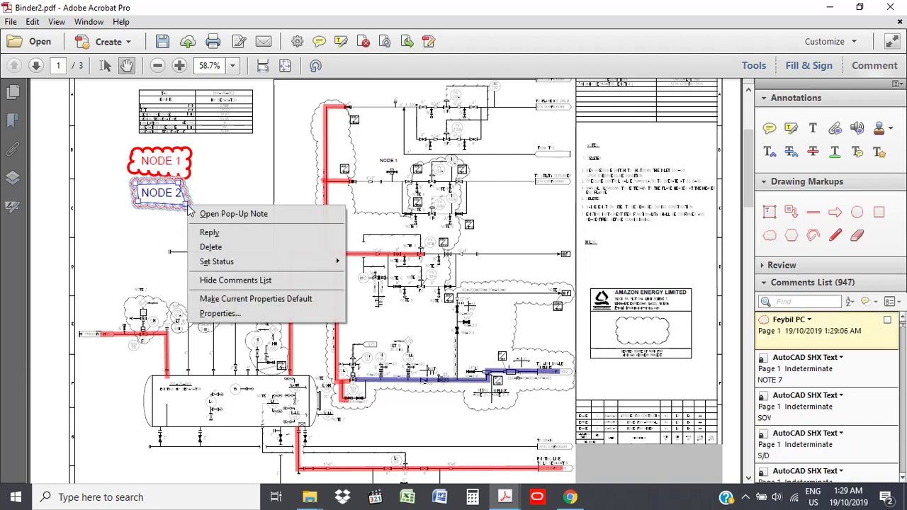
pyautogui.click(228, 312)
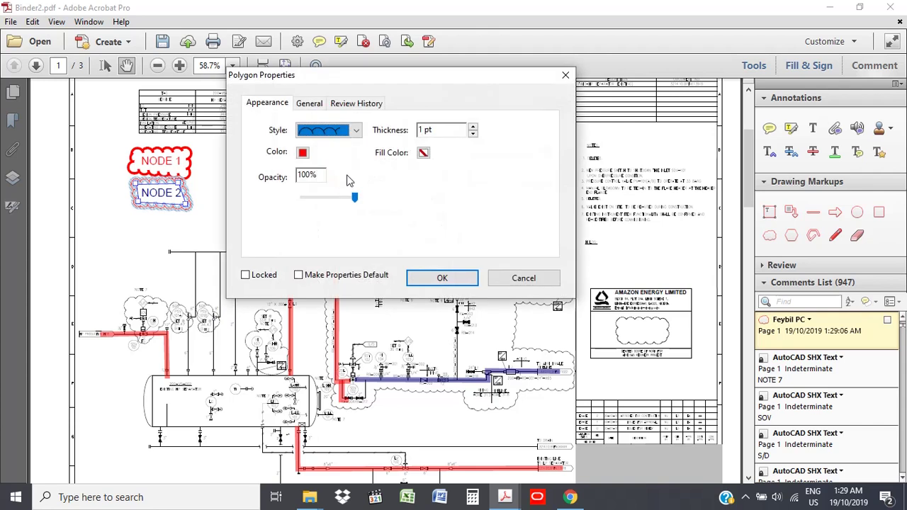
pyautogui.click(302, 152)
pyautogui.click(365, 172)
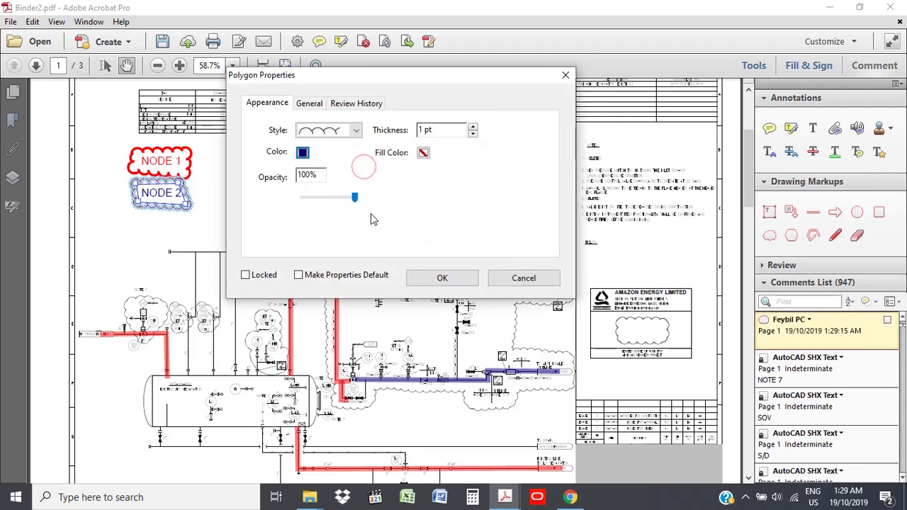
pyautogui.click(472, 126)
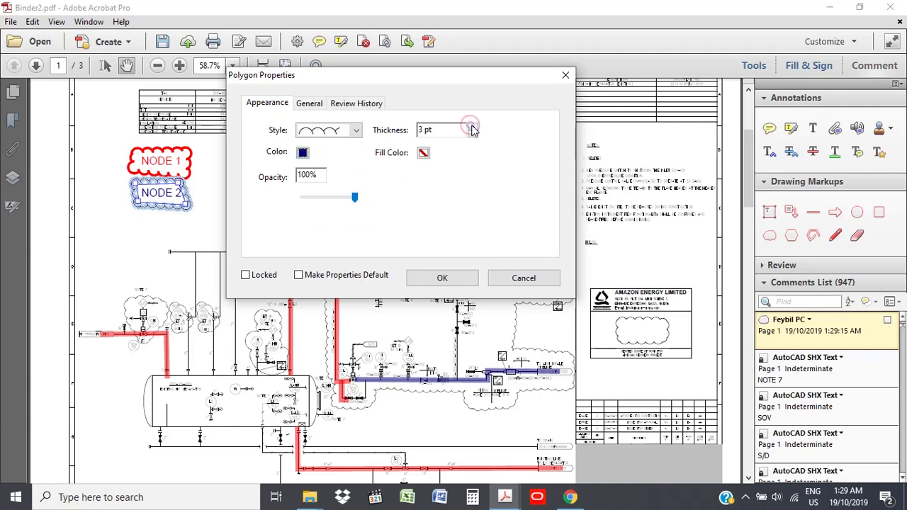
pyautogui.click(472, 126)
pyautogui.click(472, 126)
pyautogui.click(443, 278)
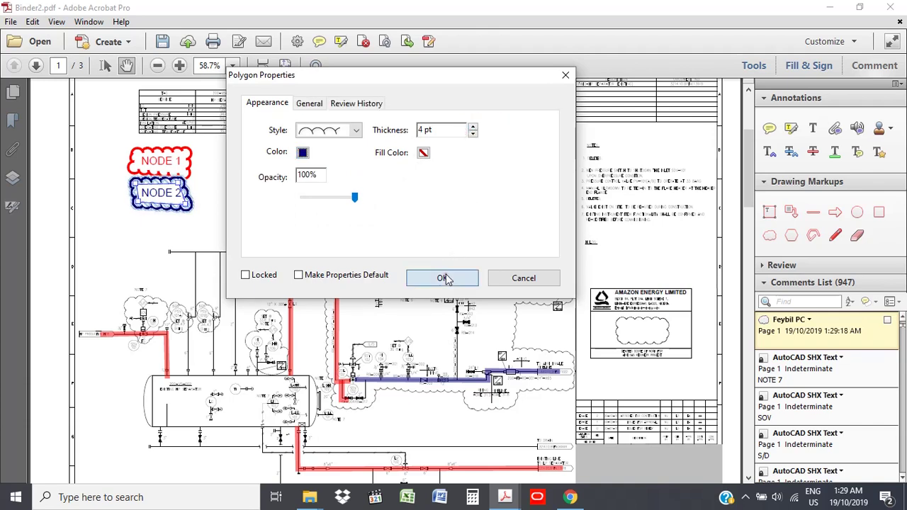
pyautogui.click(132, 245)
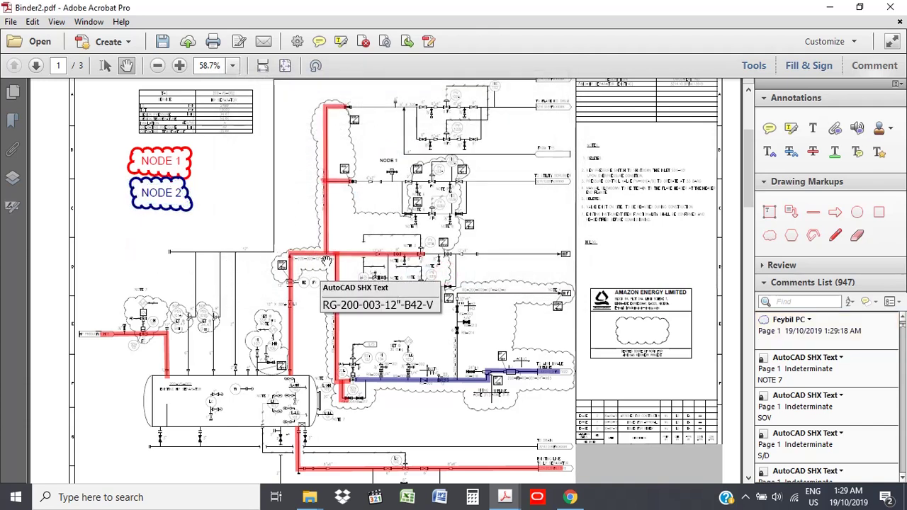
# Draw a straight line markup over the full length of the pipeline on page 2, between the two end connectors.
pyautogui.scroll(-10, 340, 256)
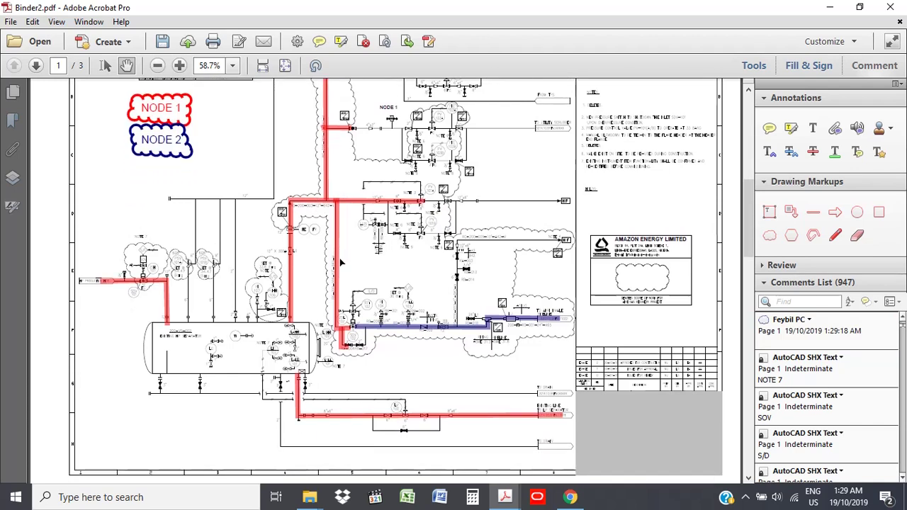
pyautogui.scroll(-1, 340, 256)
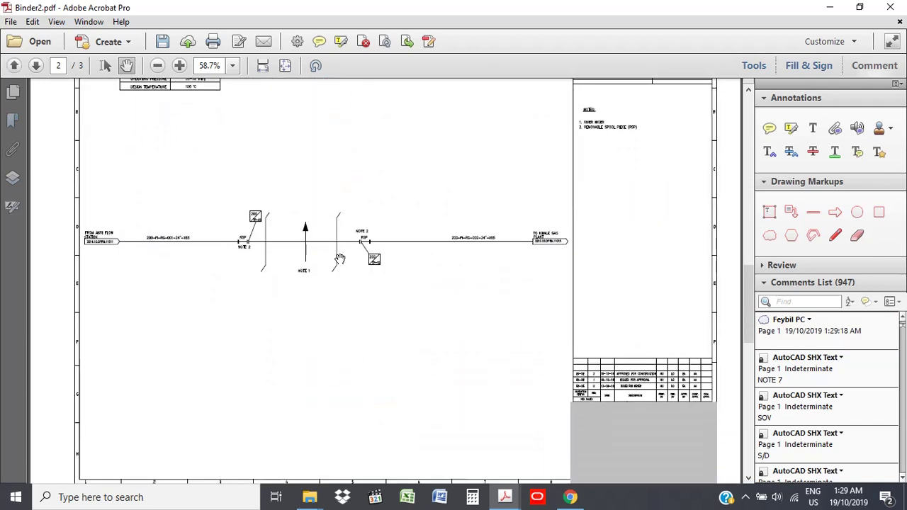
pyautogui.scroll(1, 339, 258)
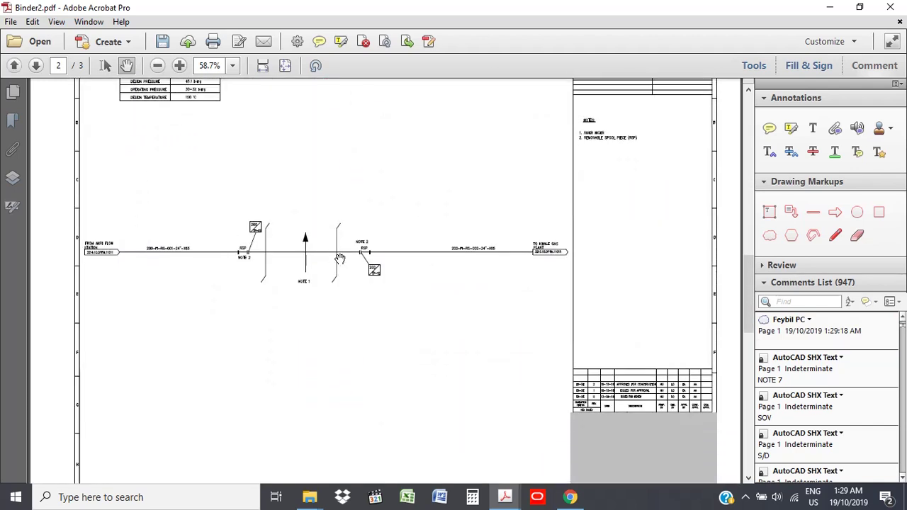
pyautogui.click(813, 214)
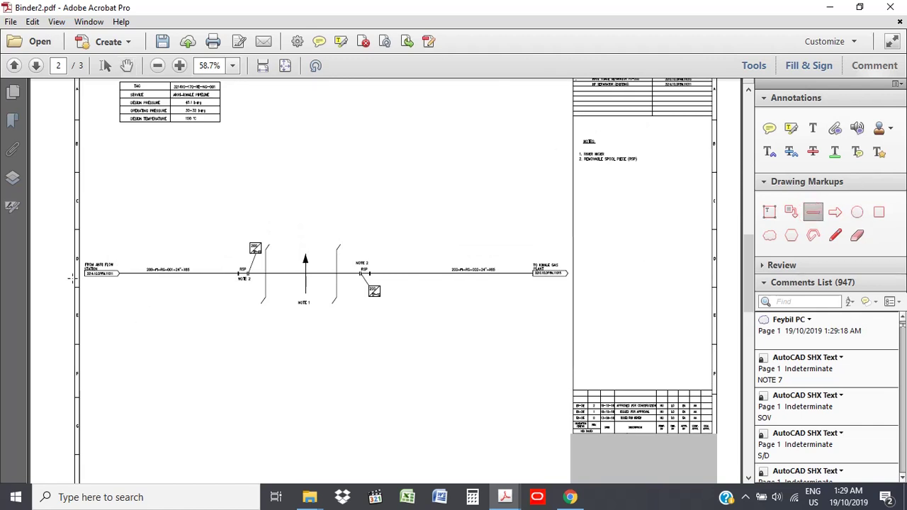
pyautogui.moveTo(86, 273); pyautogui.dragTo(556, 275)
# Set the page 2 pipeline line to dark blue with 8 pt thickness.
pyautogui.rightClick(454, 276)
pyautogui.click(486, 385)
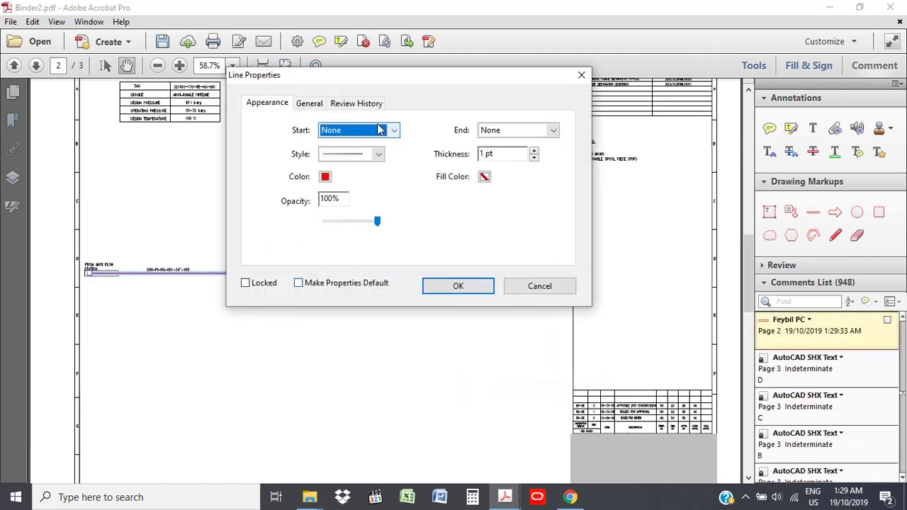
pyautogui.click(327, 178)
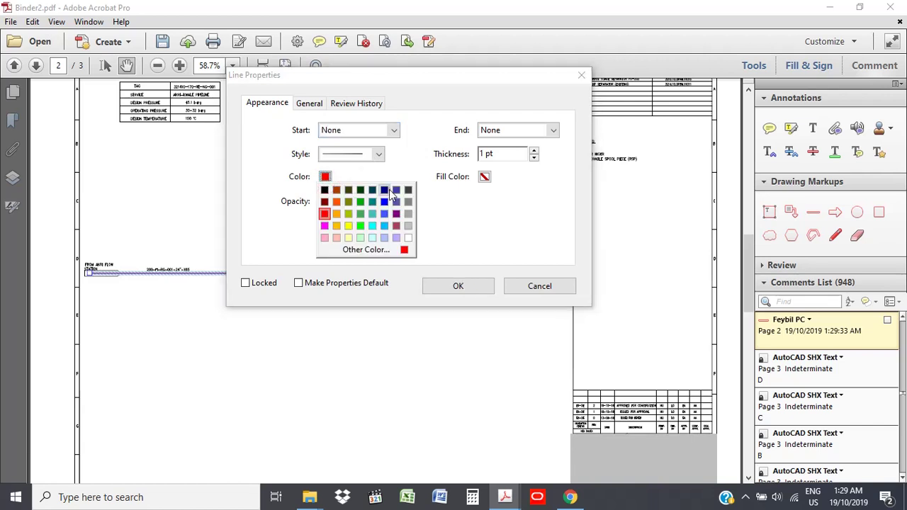
pyautogui.click(389, 191)
pyautogui.click(327, 198)
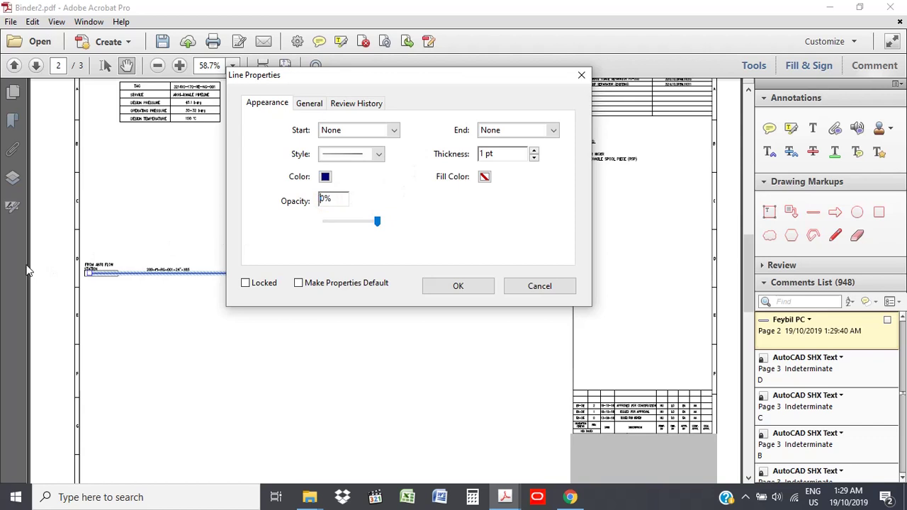
pyautogui.click(534, 151)
pyautogui.click(533, 151)
pyautogui.click(534, 151)
pyautogui.doubleClick(534, 151)
pyautogui.click(535, 152)
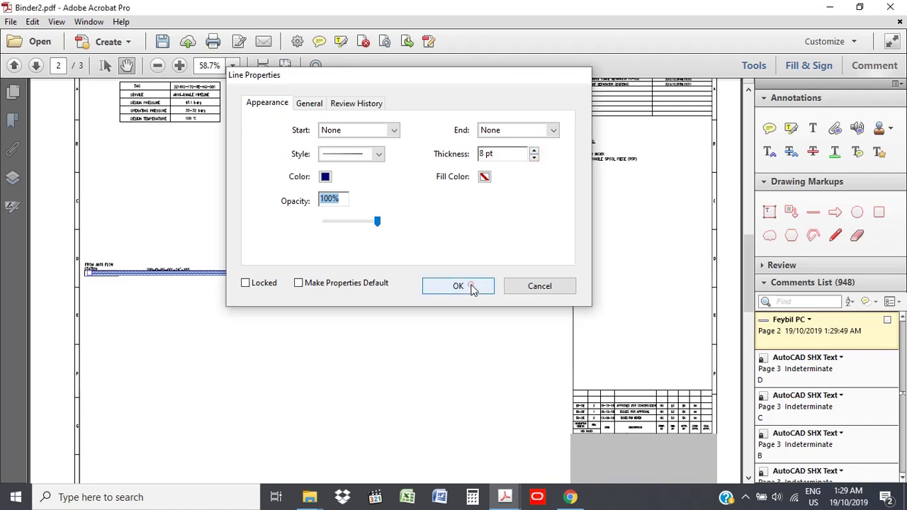
pyautogui.click(470, 285)
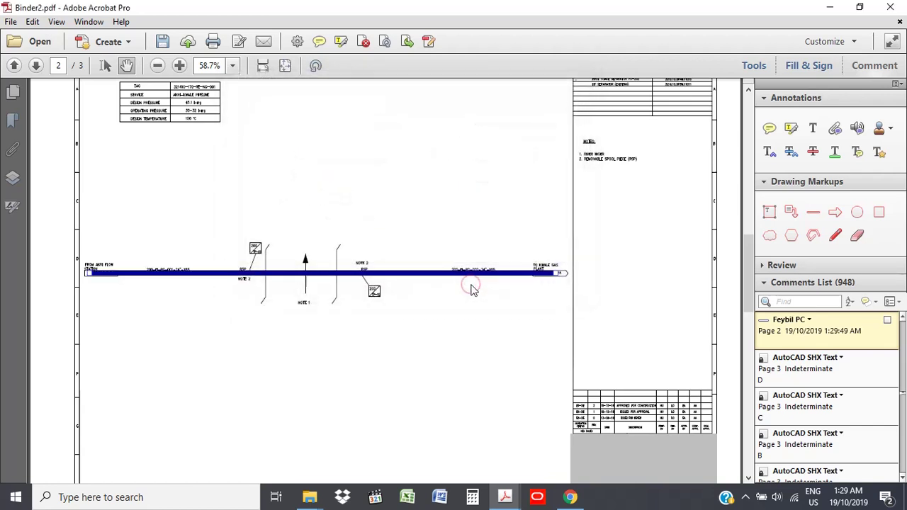
# Lower the opacity of the page 2 pipeline line so it becomes semi-transparent.
pyautogui.rightClick(426, 273)
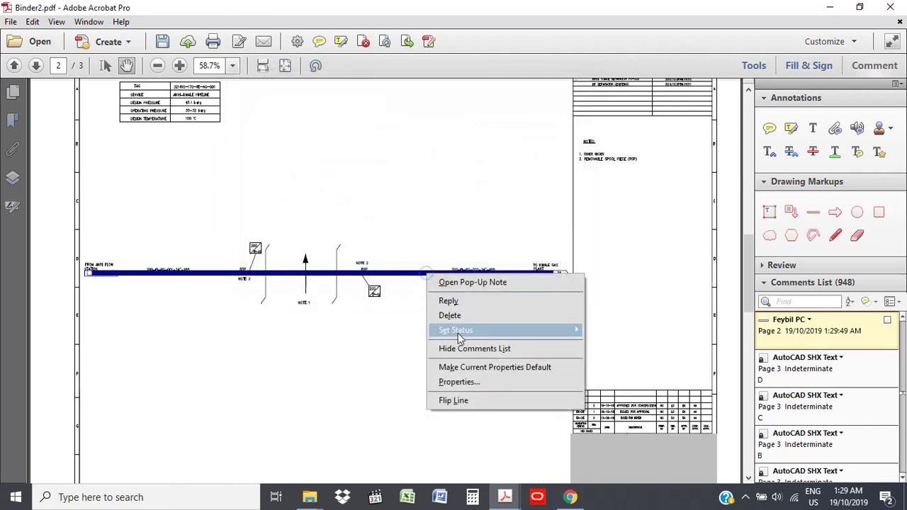
pyautogui.click(456, 386)
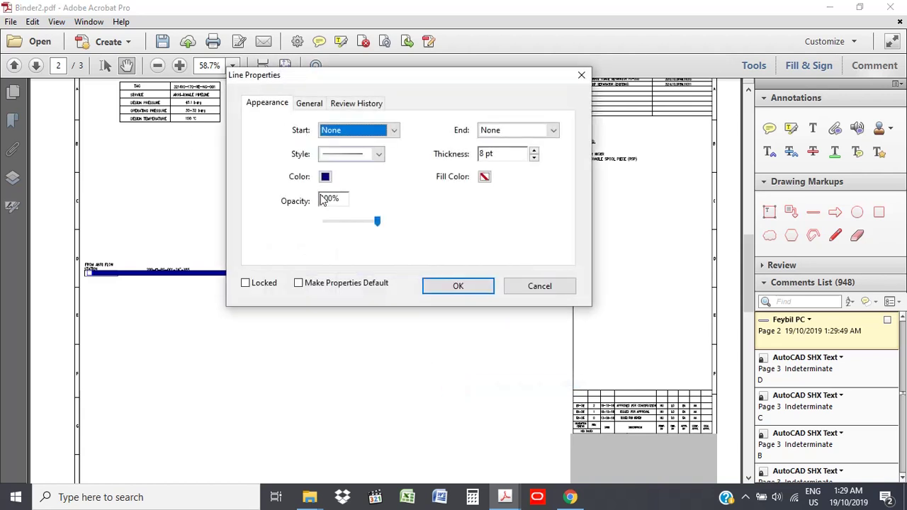
pyautogui.click(324, 200)
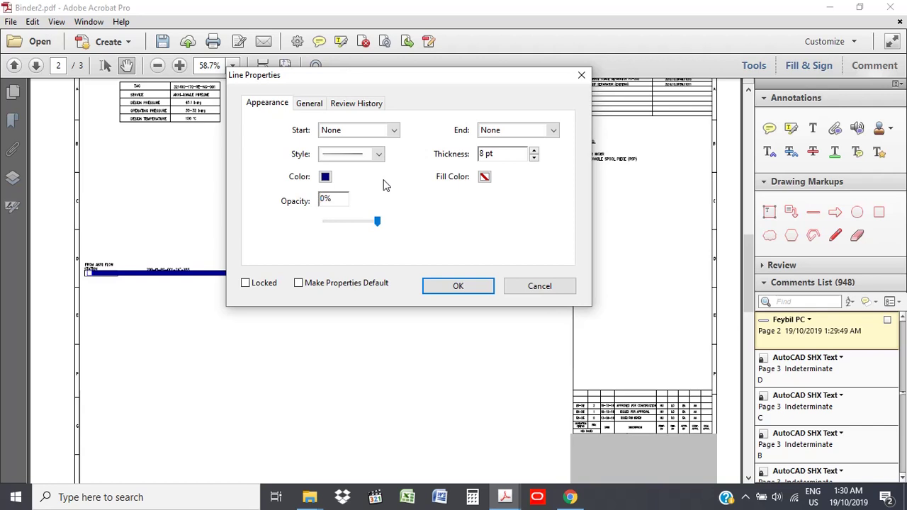
pyautogui.click(459, 287)
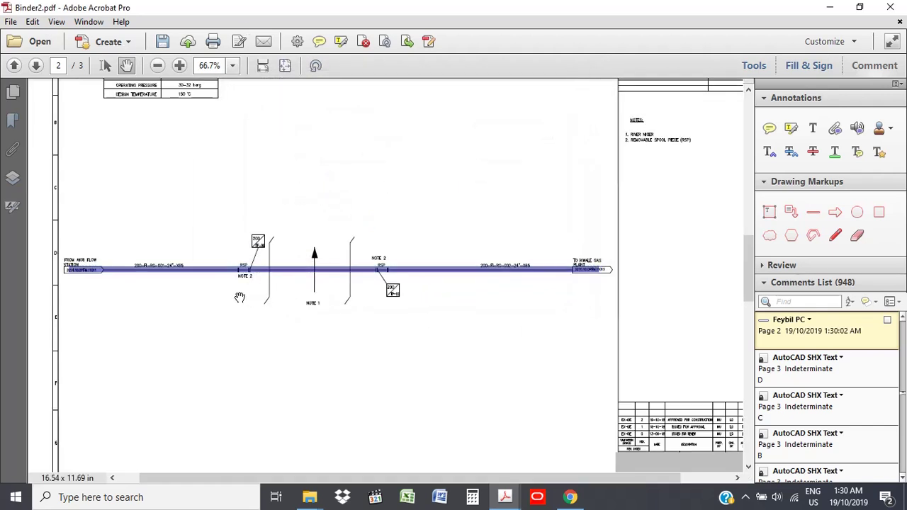
# Trace the page 3 pipeline with a connected-lines markup from the incoming 24" connector down and across to the shutdown valve before vessel 199-VQ-002.
pyautogui.scroll(3, 241, 291)
pyautogui.scroll(-2, 243, 286)
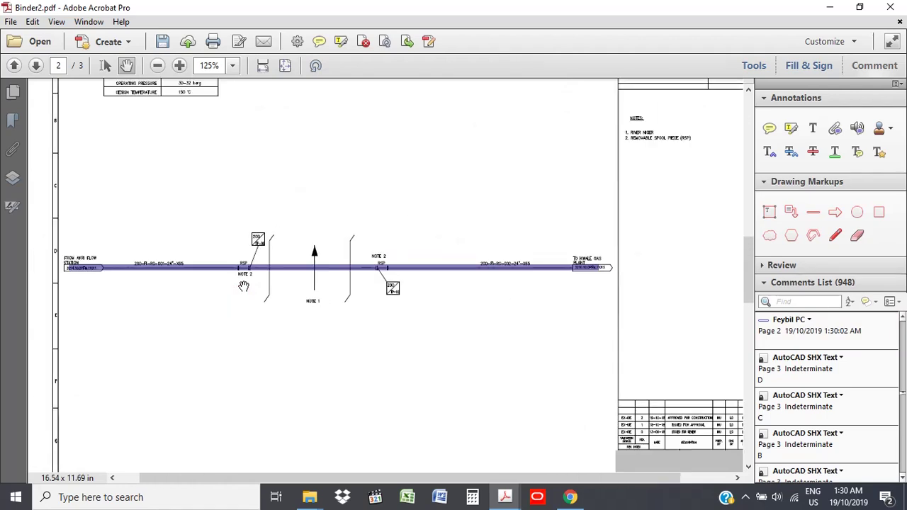
pyautogui.scroll(-1, 685, 276)
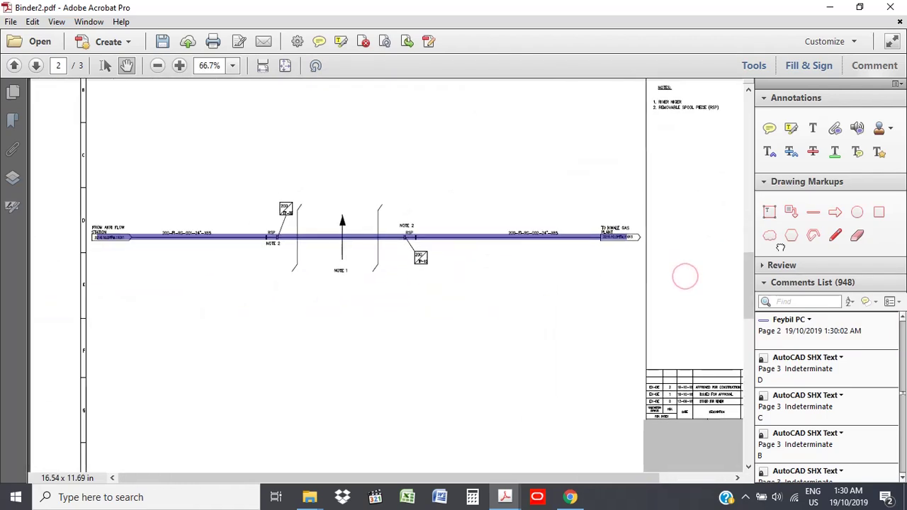
pyautogui.scroll(-2, 599, 342)
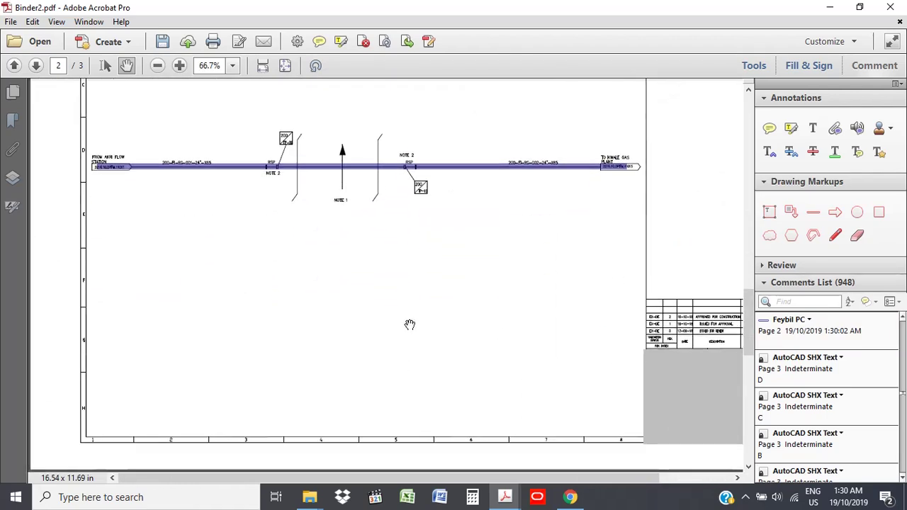
pyautogui.scroll(-3, 410, 325)
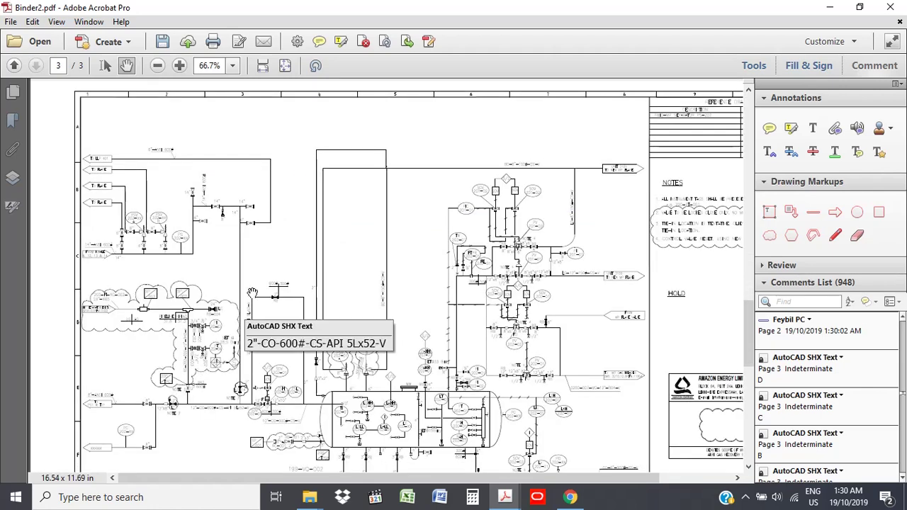
pyautogui.scroll(-3, 252, 293)
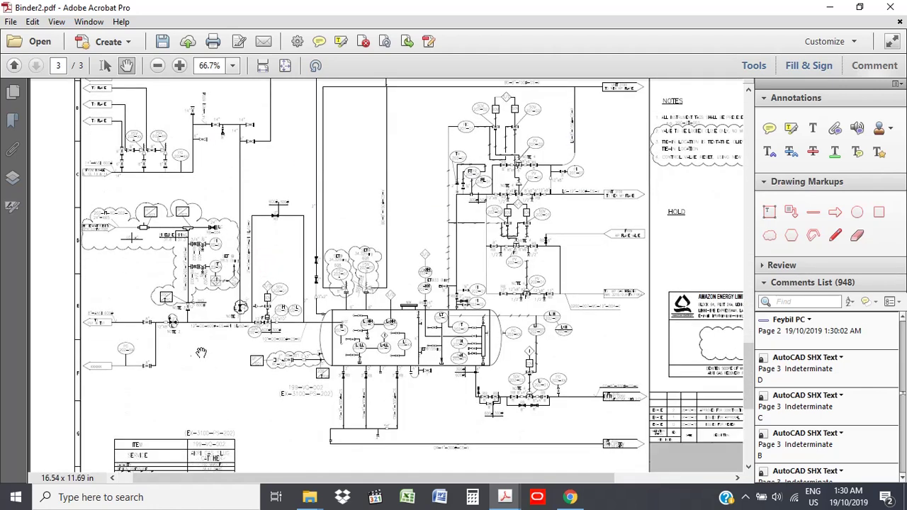
pyautogui.scroll(2, 202, 352)
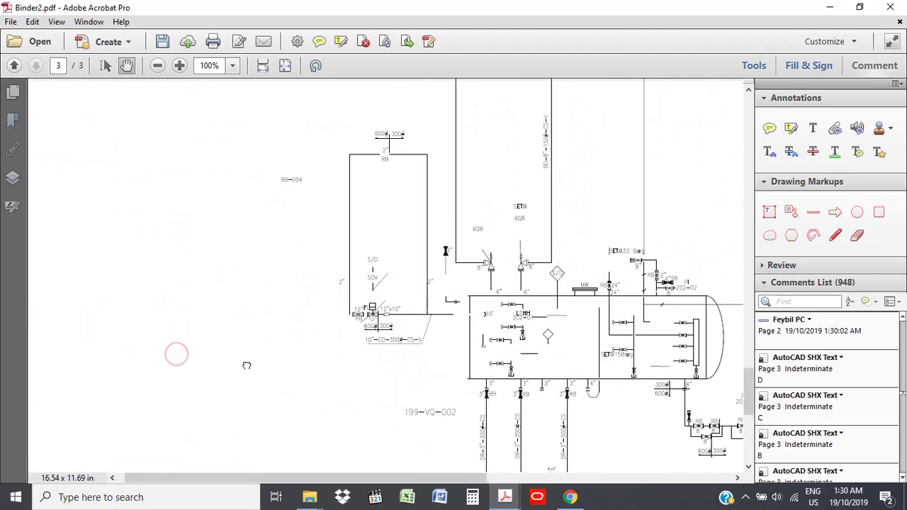
pyautogui.moveTo(241, 370)
pyautogui.mouseDown()
pyautogui.moveTo(249, 396)
pyautogui.moveTo(249, 388)
pyautogui.mouseUp()
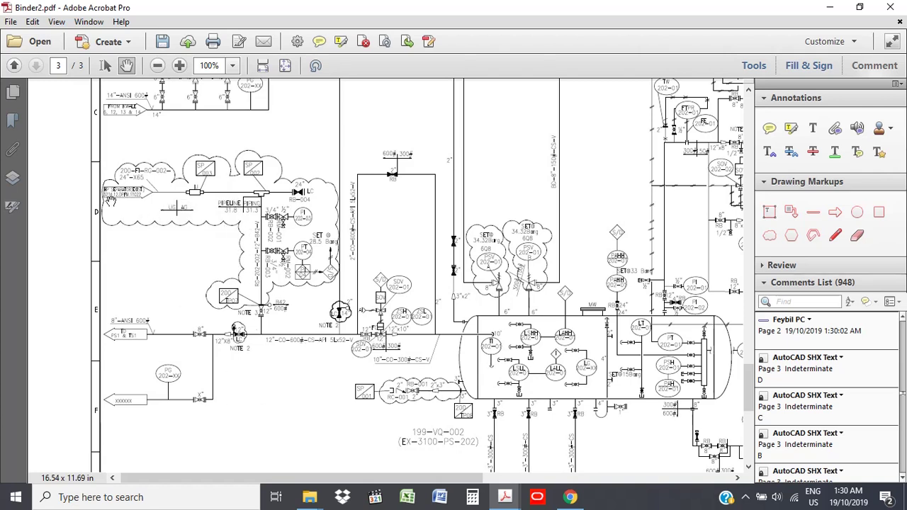
pyautogui.moveTo(250, 317)
pyautogui.click(813, 236)
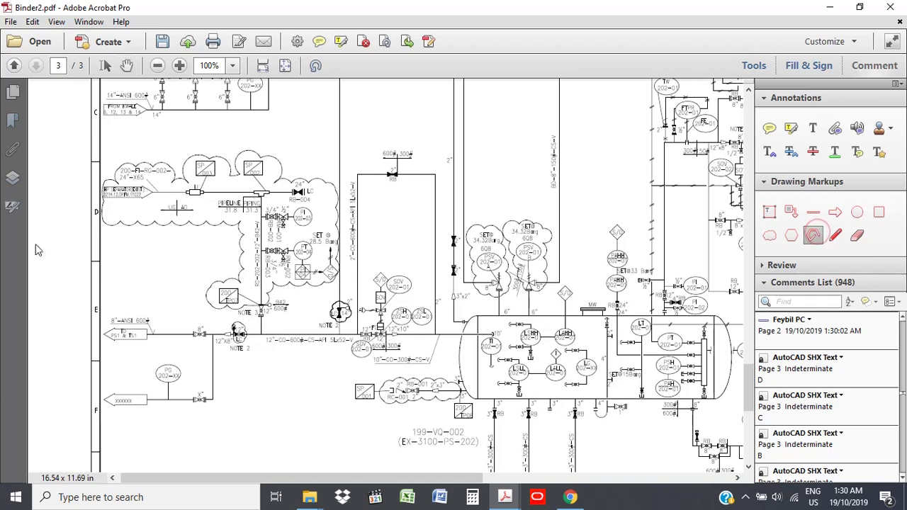
pyautogui.moveTo(117, 195)
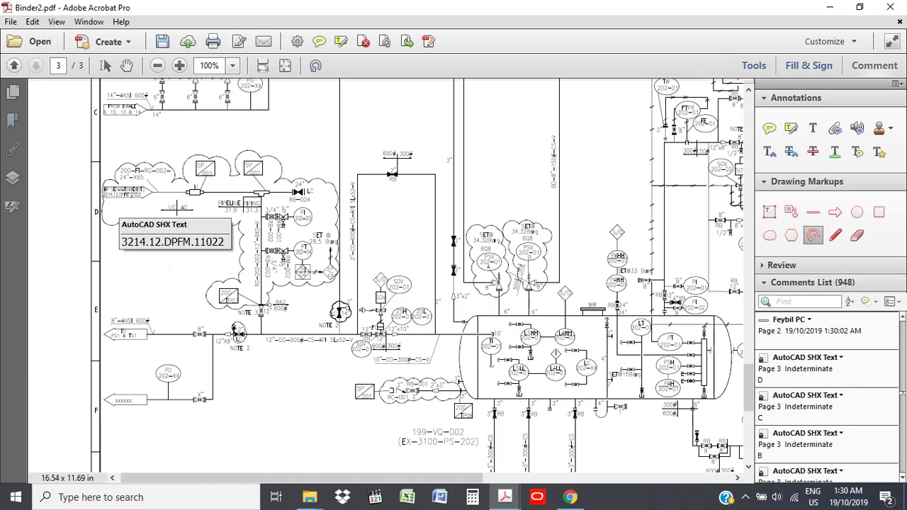
pyautogui.click(132, 193)
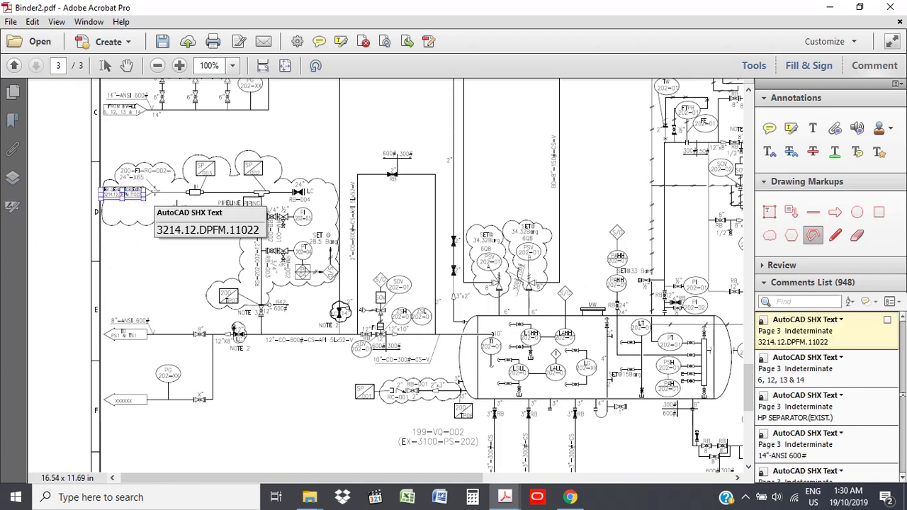
pyautogui.moveTo(225, 190)
pyautogui.mouseDown()
pyautogui.moveTo(271, 193)
pyautogui.moveTo(262, 328)
pyautogui.moveTo(380, 335)
pyautogui.mouseUp()
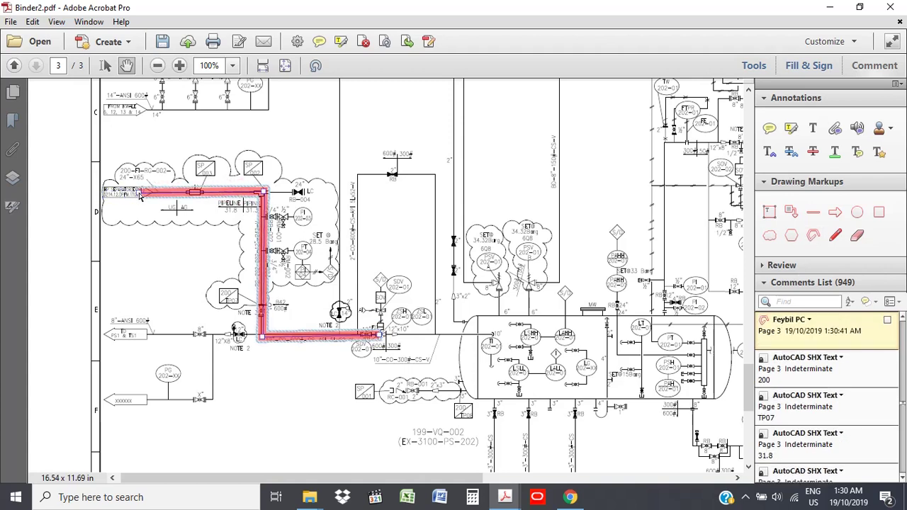
# Change the color of the traced connected line on page 3 to dark blue.
pyautogui.rightClick(242, 191)
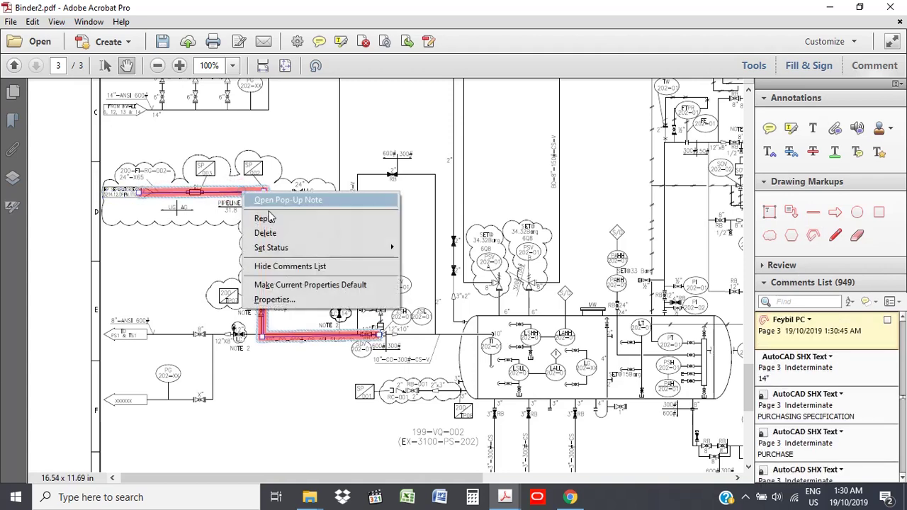
pyautogui.click(291, 300)
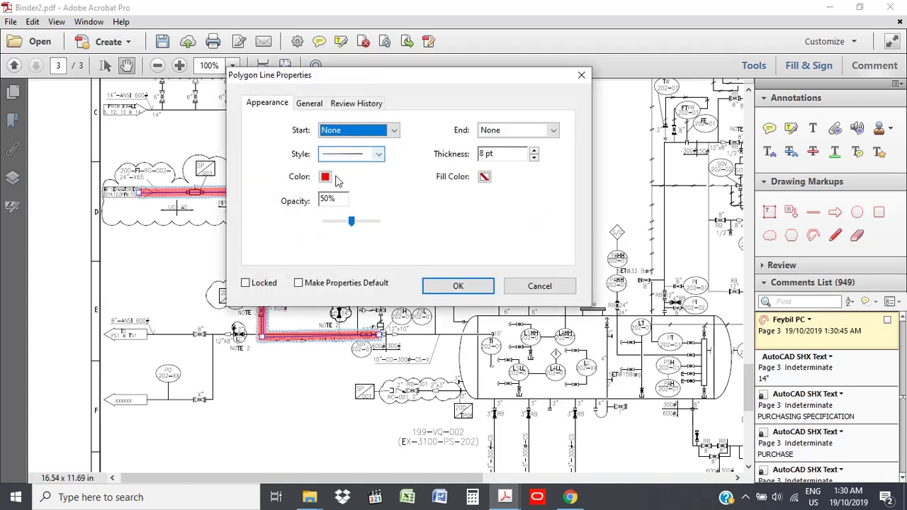
pyautogui.click(326, 177)
pyautogui.click(385, 191)
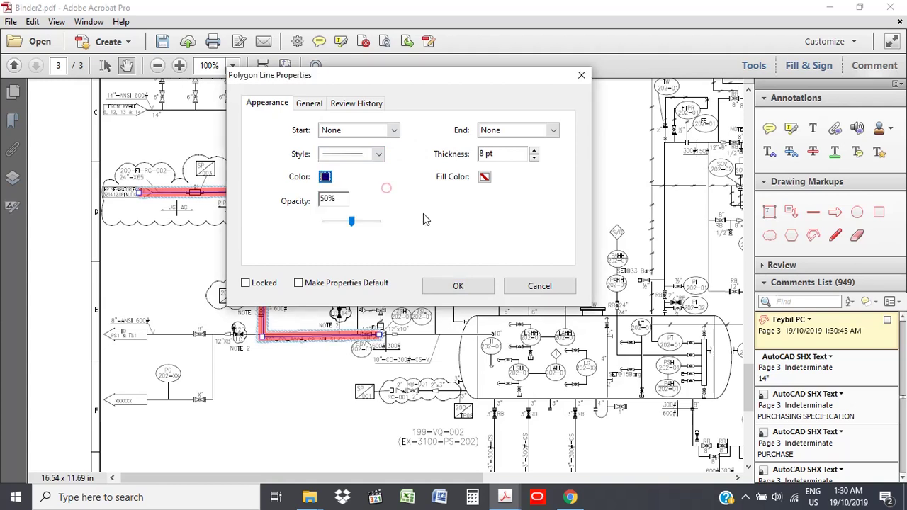
pyautogui.click(455, 286)
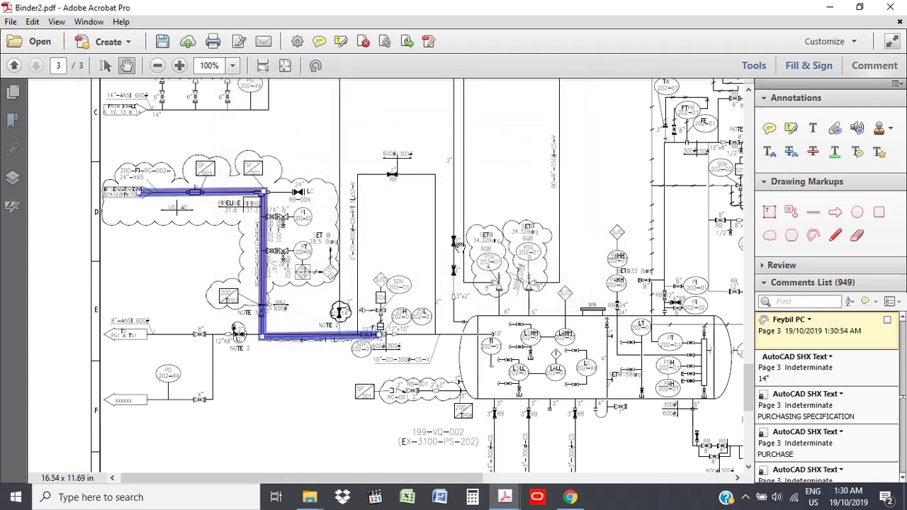
# Copy the dark blue cloud around the NODE 2 label on page 1 and paste it into the blank area above the page 2 pipeline.
pyautogui.scroll(-1, 459, 247)
pyautogui.scroll(1, 460, 246)
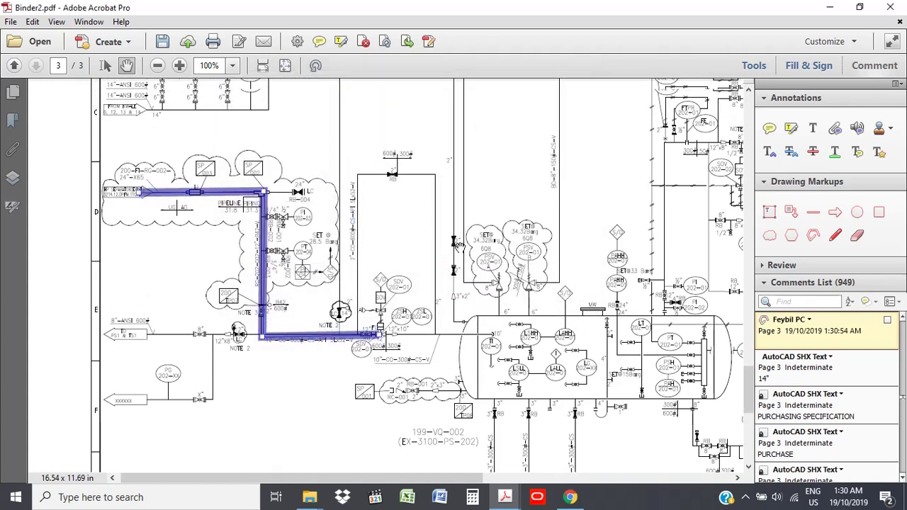
pyautogui.scroll(1, 505, 240)
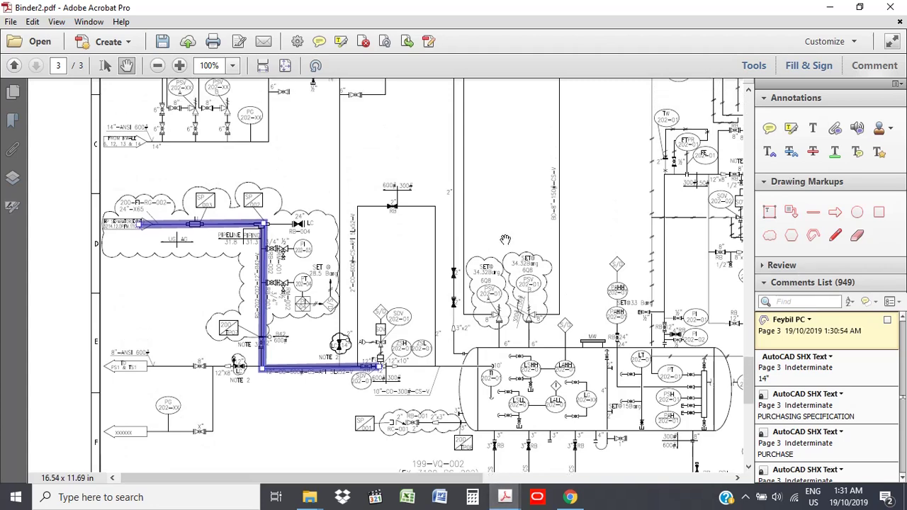
pyautogui.moveTo(746, 373); pyautogui.dragTo(747, 142)
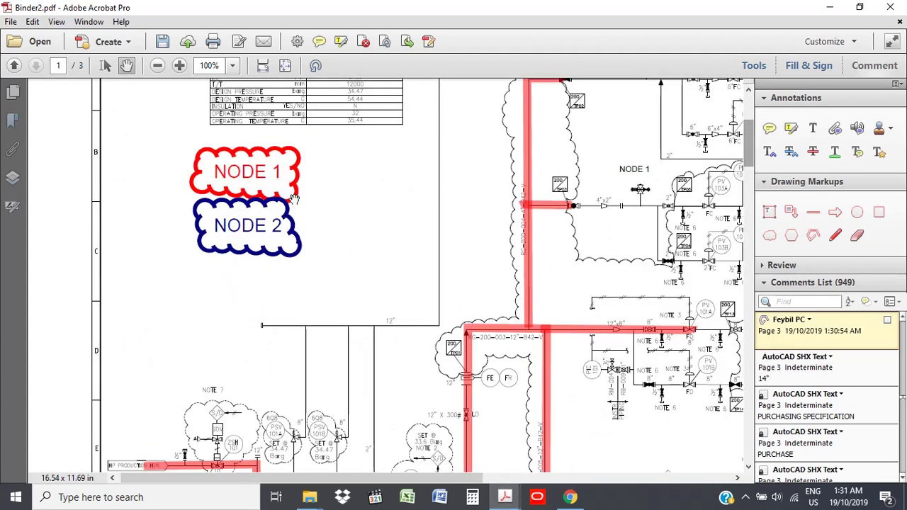
pyautogui.click(259, 224)
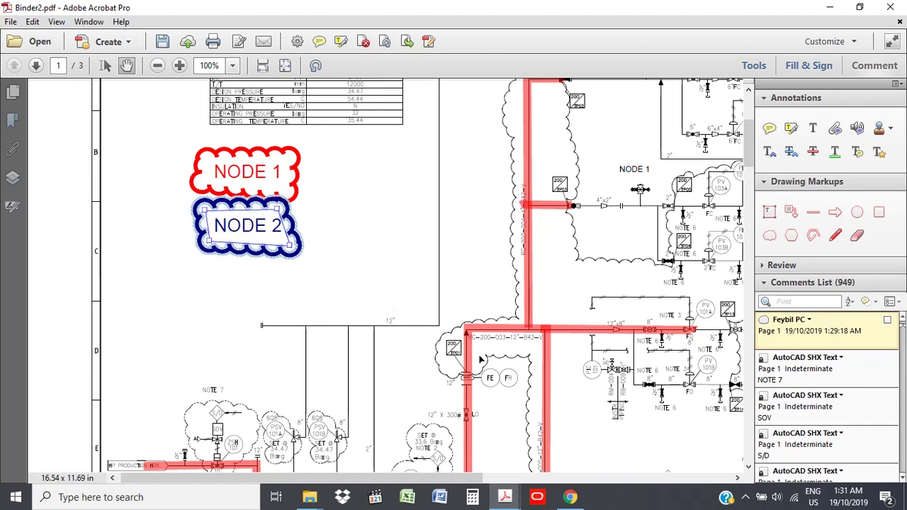
pyautogui.scroll(-5, 481, 360)
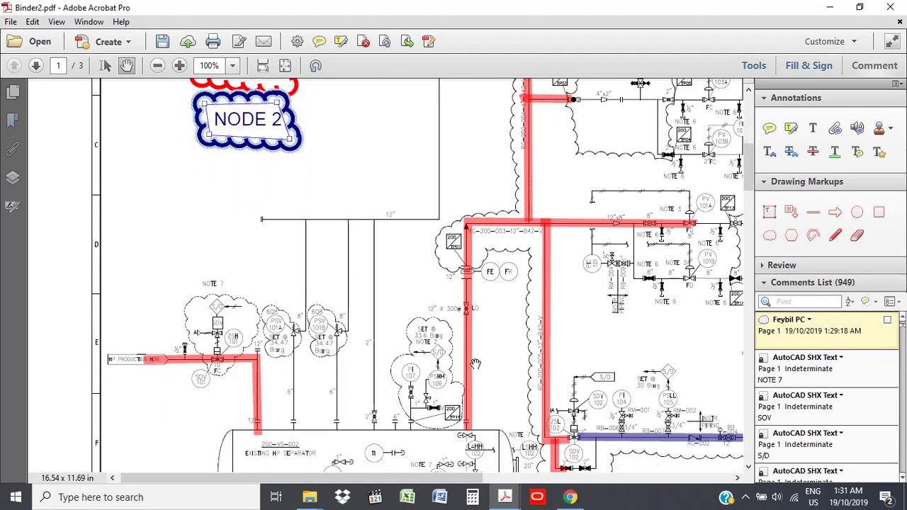
pyautogui.click(36, 66)
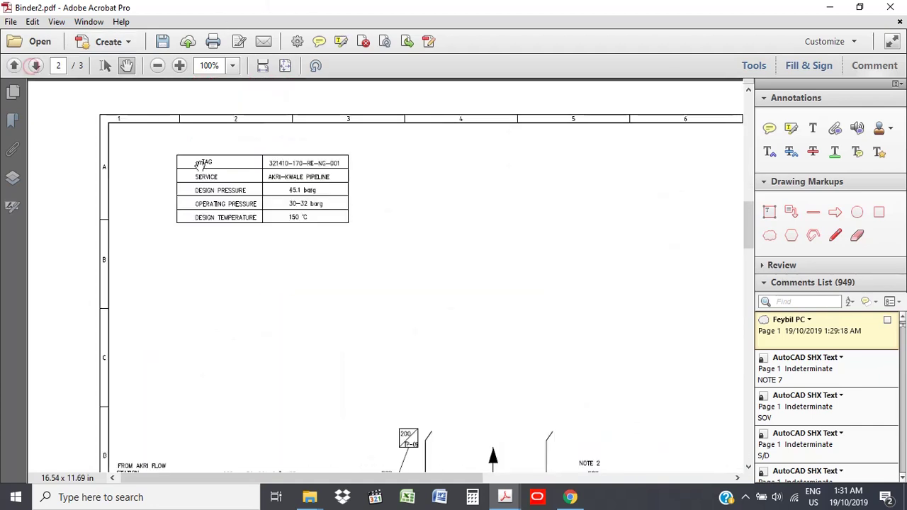
pyautogui.scroll(-3, 238, 268)
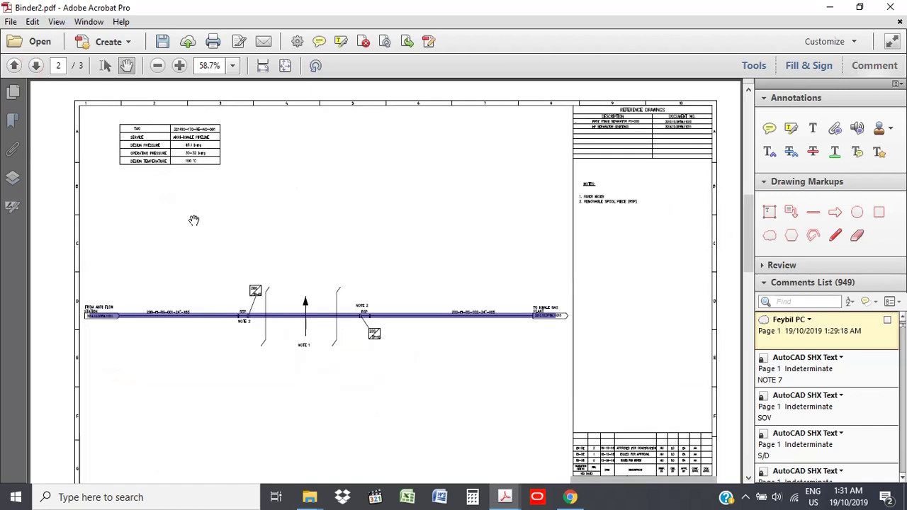
pyautogui.hotkey('ctrl', 'v')
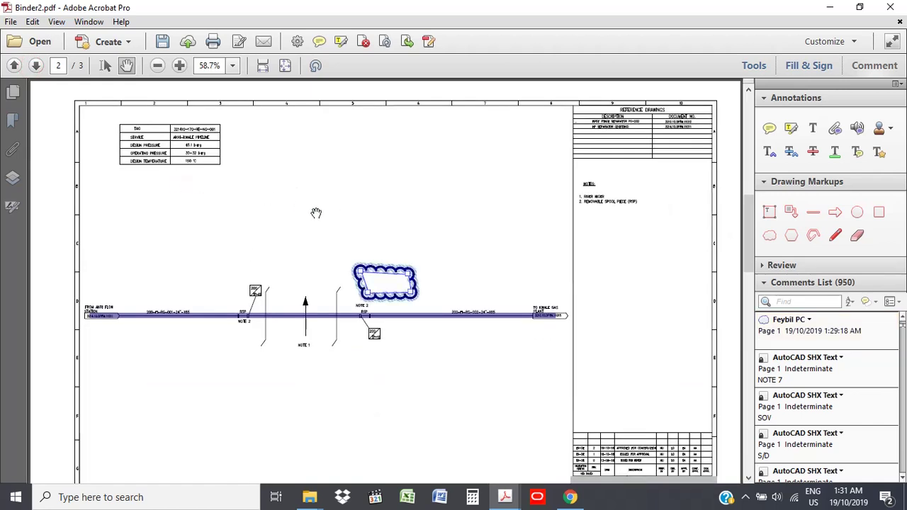
pyautogui.moveTo(408, 197); pyautogui.dragTo(448, 188)
pyautogui.click(311, 154)
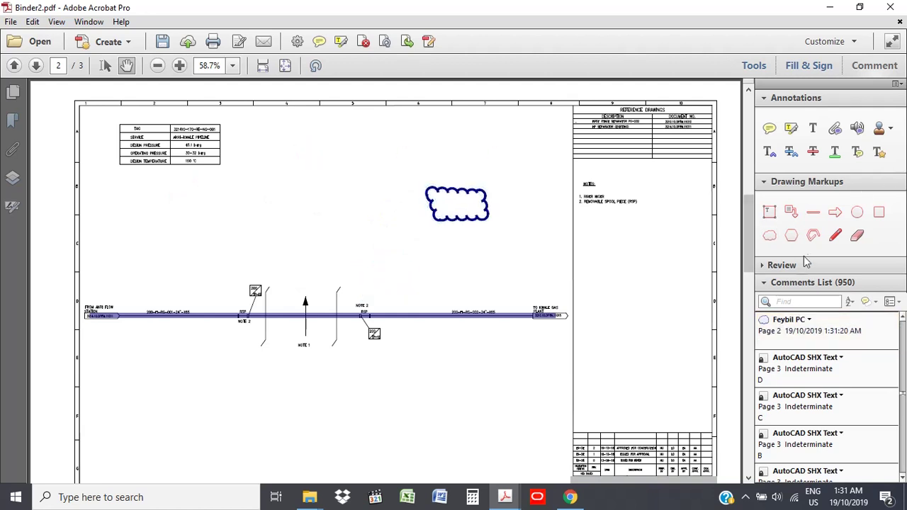
# Add a "NODE 2" text comment above the page 2 pipeline and move the pasted blue cloud around it.
pyautogui.click(813, 128)
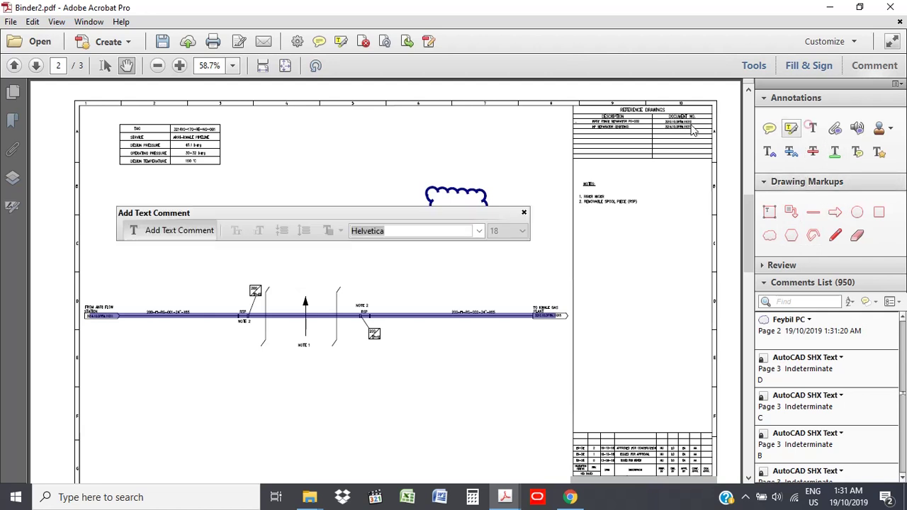
pyautogui.click(336, 157)
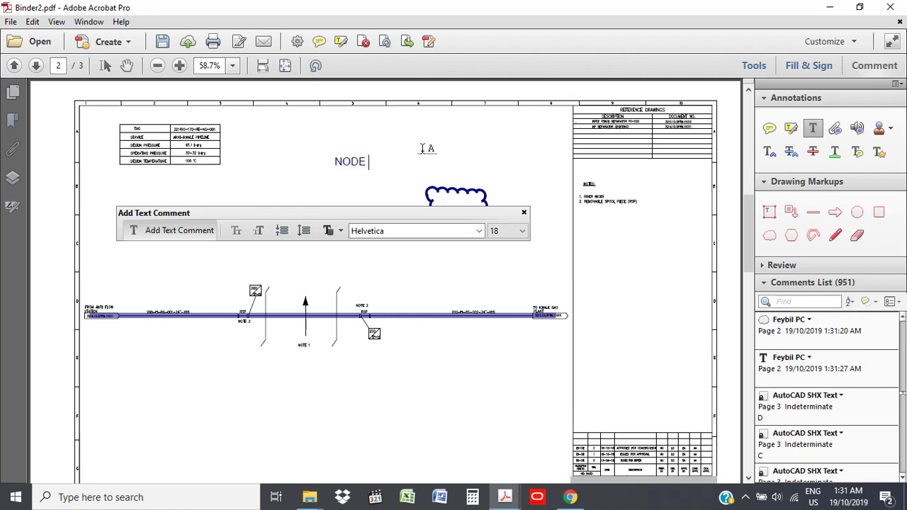
pyautogui.click(524, 212)
pyautogui.moveTo(453, 192); pyautogui.dragTo(349, 150)
pyautogui.click(391, 227)
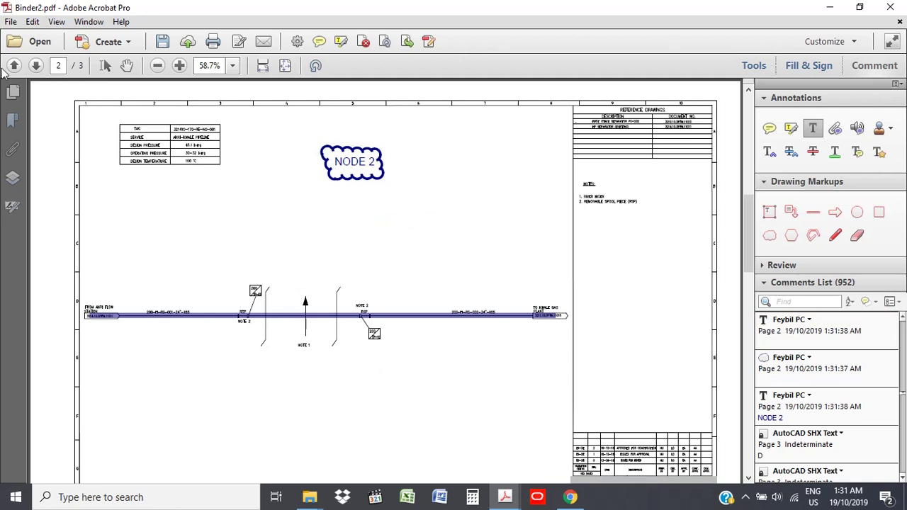
# Add a "NODE 2" text comment near the upper edge of the page 3 drawing and enclose it with a pasted copy of the blue cloud.
pyautogui.click(37, 65)
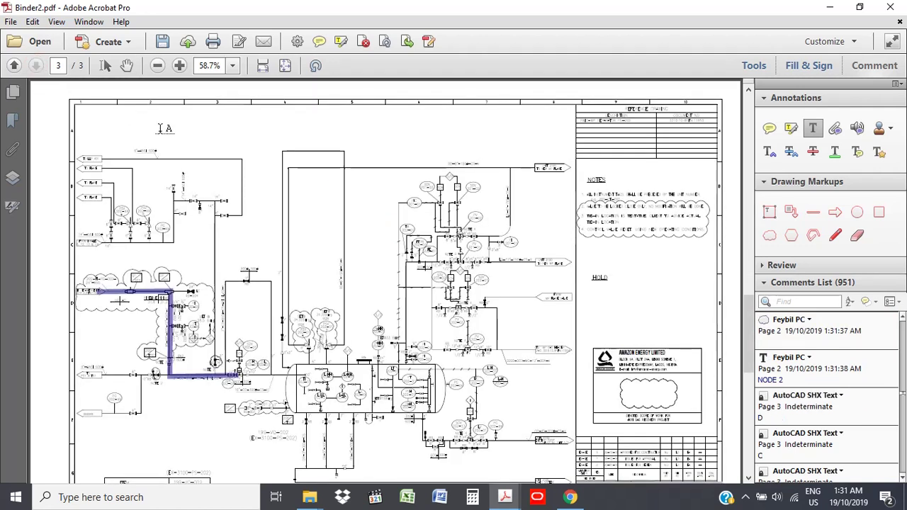
pyautogui.click(171, 129)
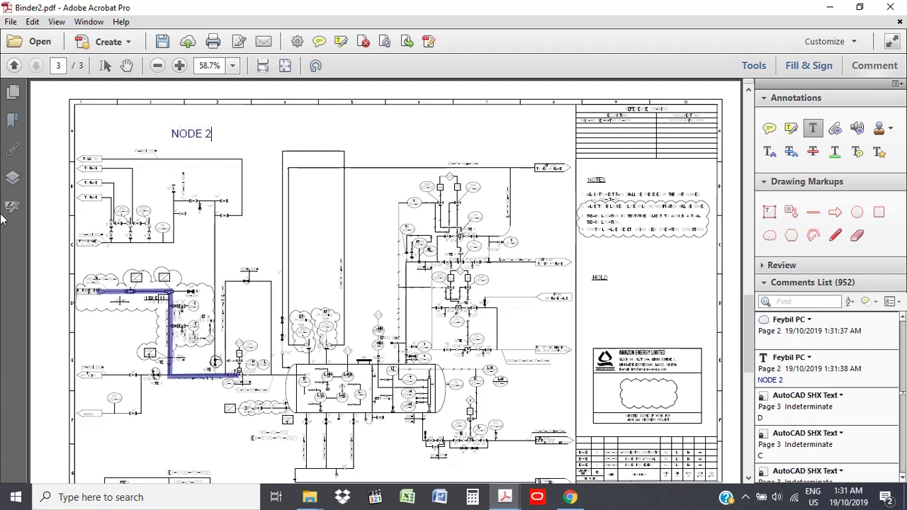
pyautogui.click(237, 142)
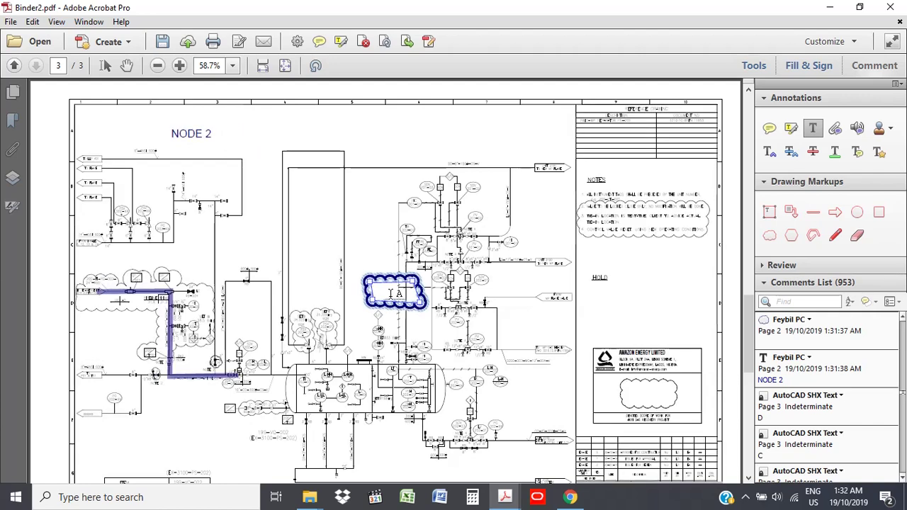
pyautogui.click(189, 133)
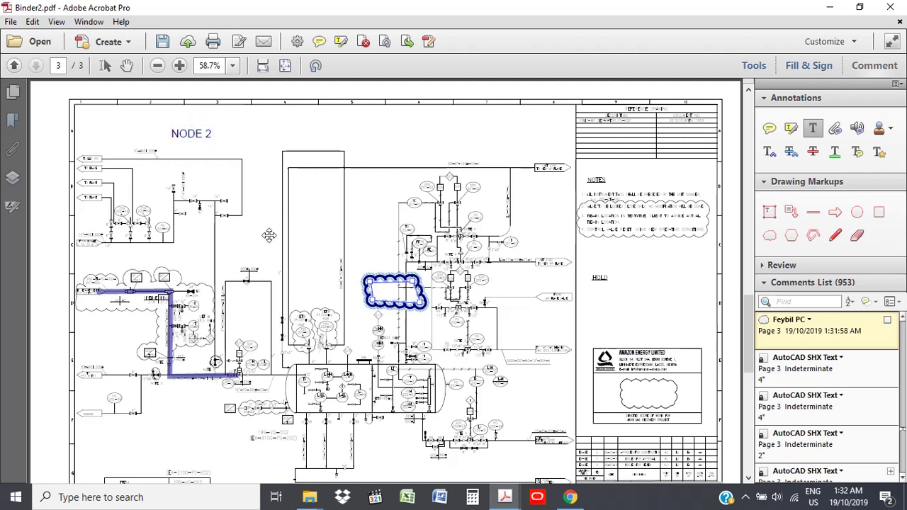
pyautogui.hotkey('ctrl', 'z')
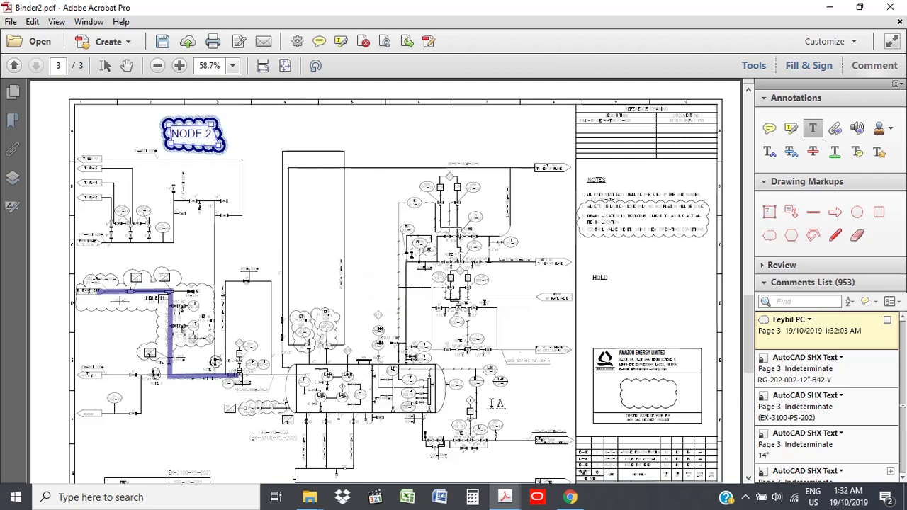
# Trace the page 3 inlet line between vessel 199-VQ-002 and the shutdown valve with a connected-lines markup.
pyautogui.click(812, 233)
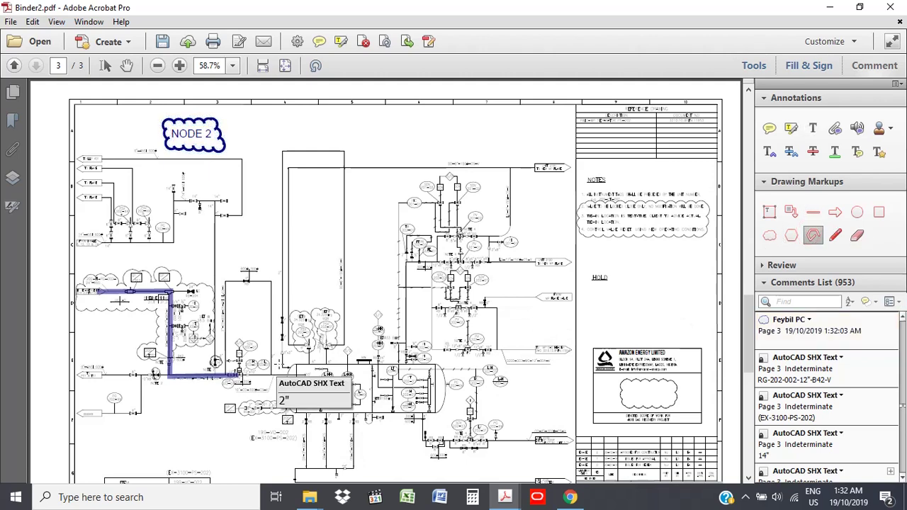
pyautogui.scroll(1, 276, 386)
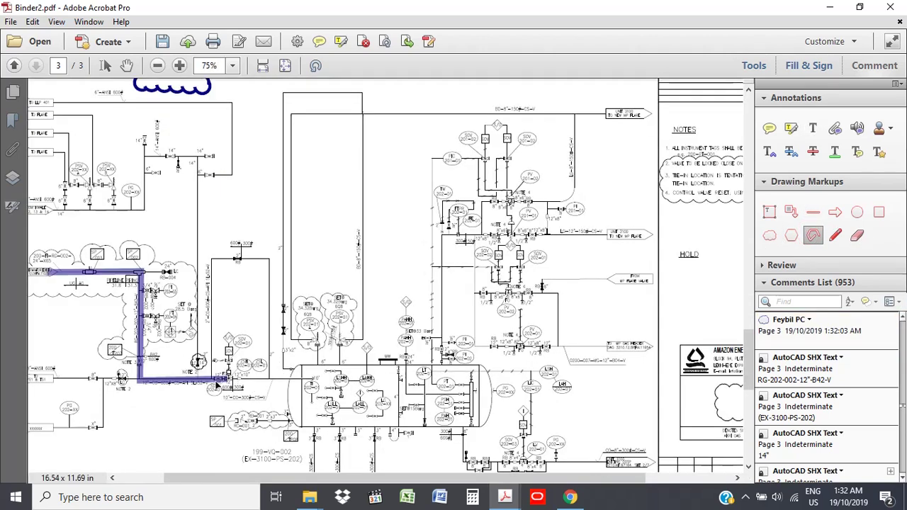
pyautogui.scroll(1, 280, 388)
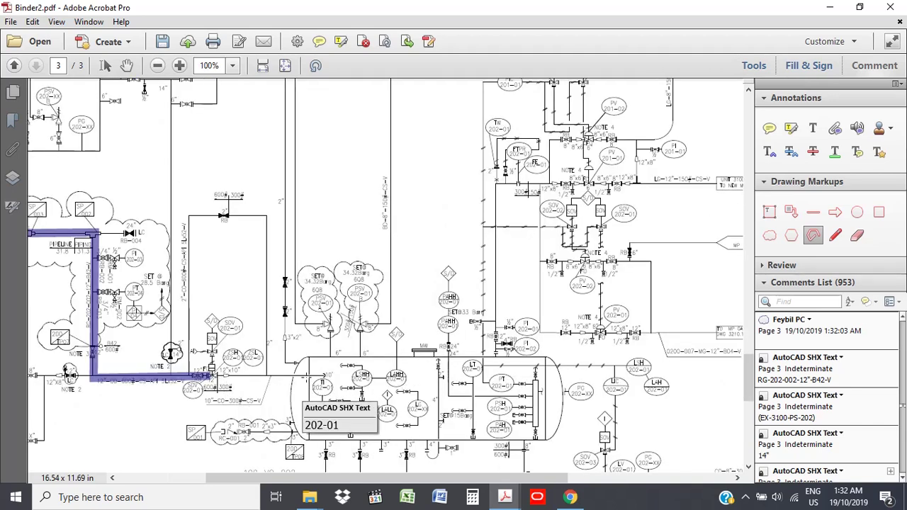
pyautogui.moveTo(306, 376); pyautogui.dragTo(213, 376)
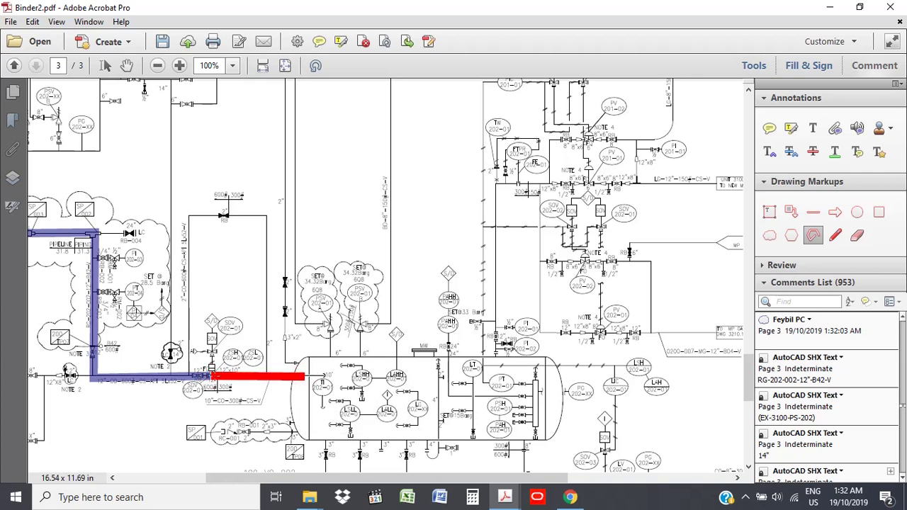
pyautogui.hotkey('ctrl', 'z')
pyautogui.hotkey('ctrl', 'shift', 'z')
# Change the color of the traced vessel inlet line on page 3 to green.
pyautogui.rightClick(243, 378)
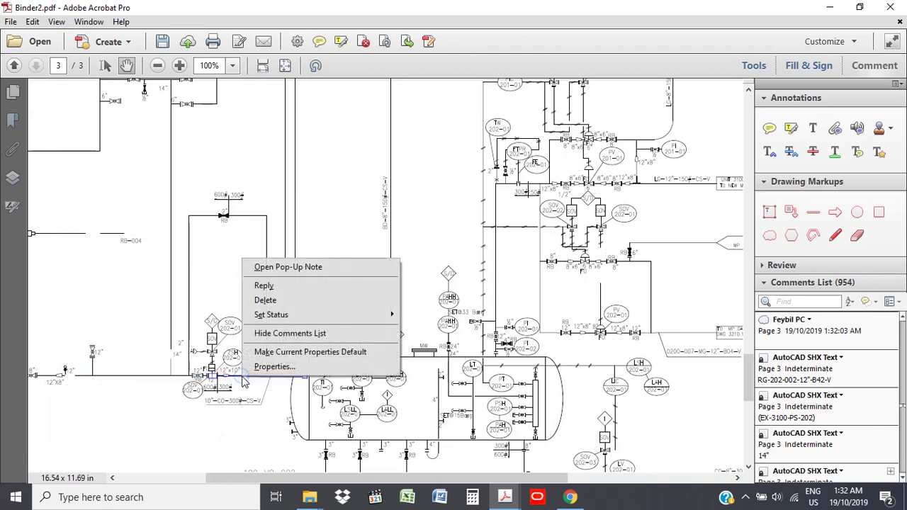
pyautogui.click(291, 367)
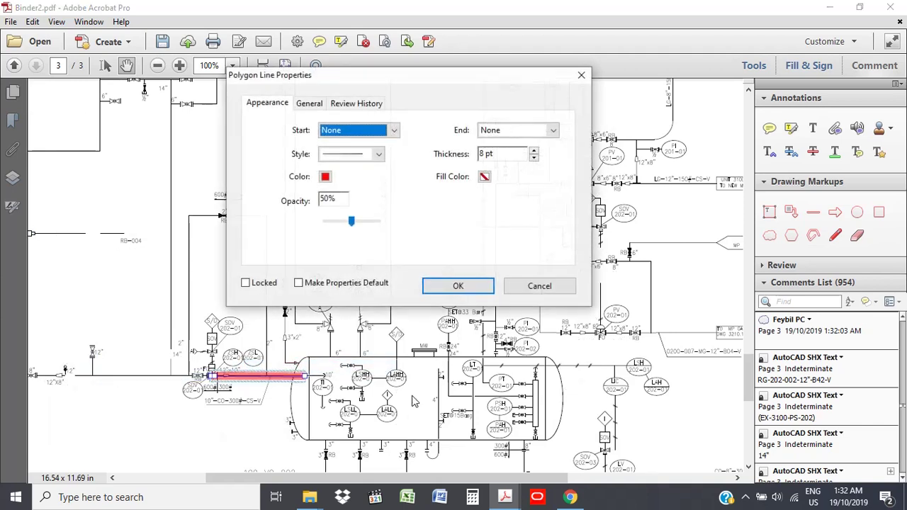
pyautogui.click(325, 177)
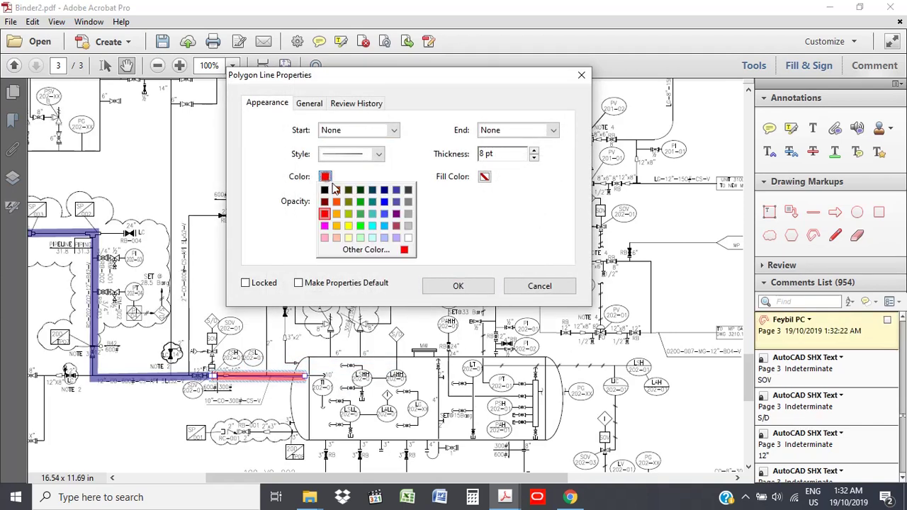
pyautogui.click(360, 213)
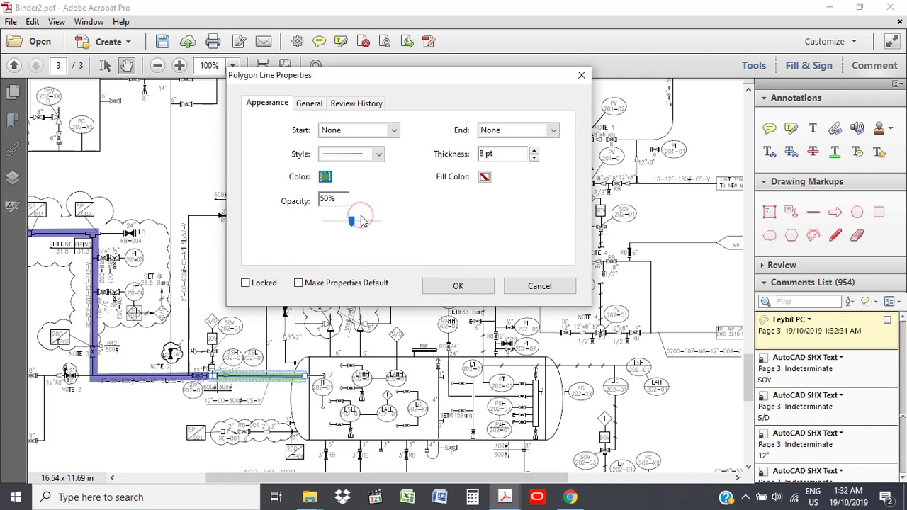
pyautogui.click(326, 177)
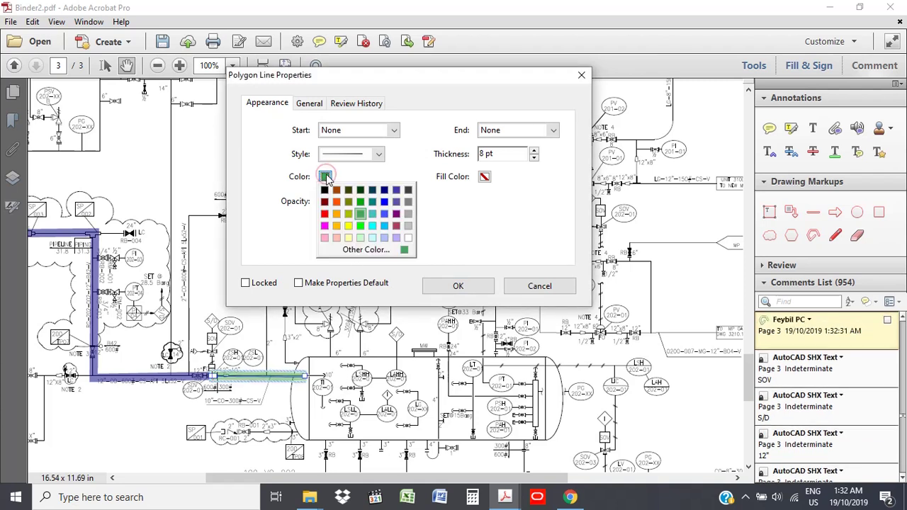
pyautogui.click(360, 203)
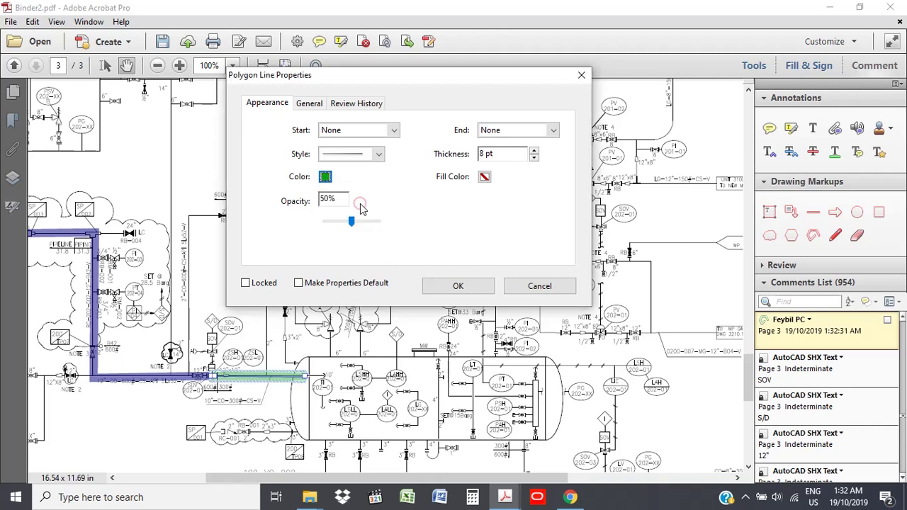
pyautogui.click(447, 285)
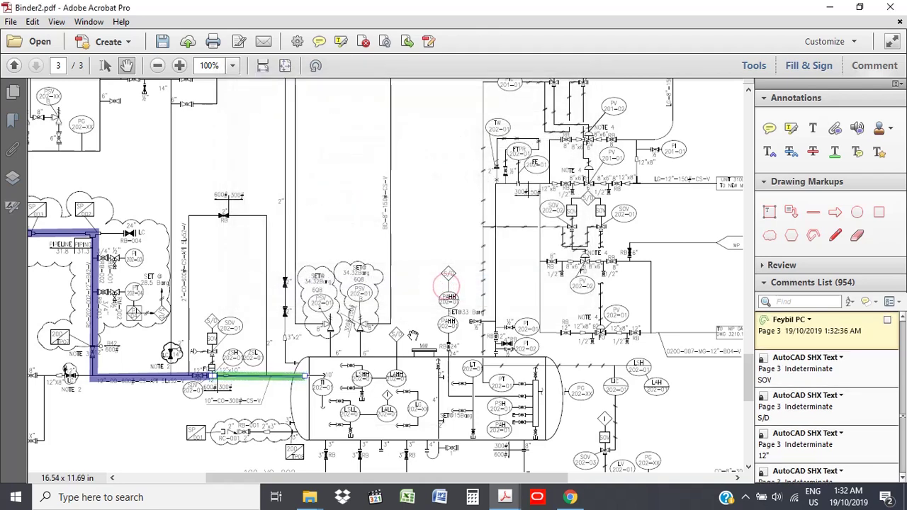
pyautogui.click(446, 274)
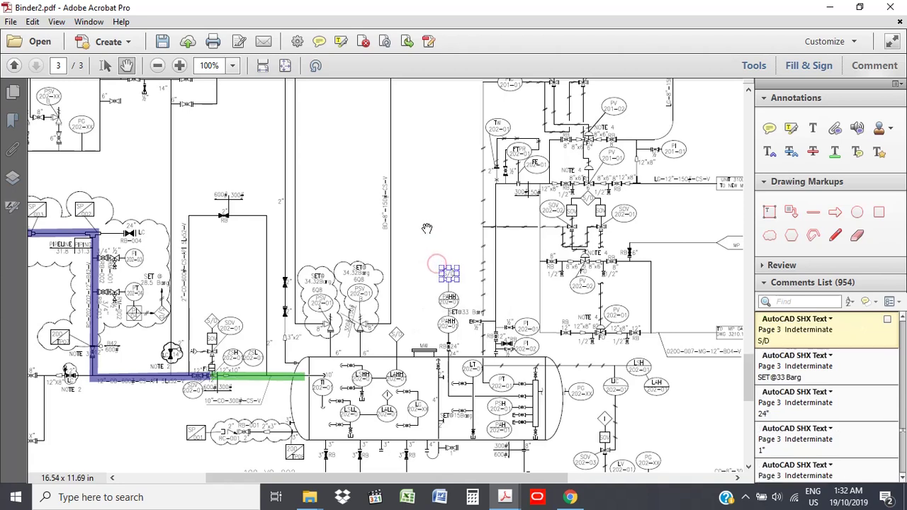
# Add a "NODE 3" text comment near the upper edge of the page 3 drawing, beside the NODE 2 label.
pyautogui.scroll(-1, 440, 263)
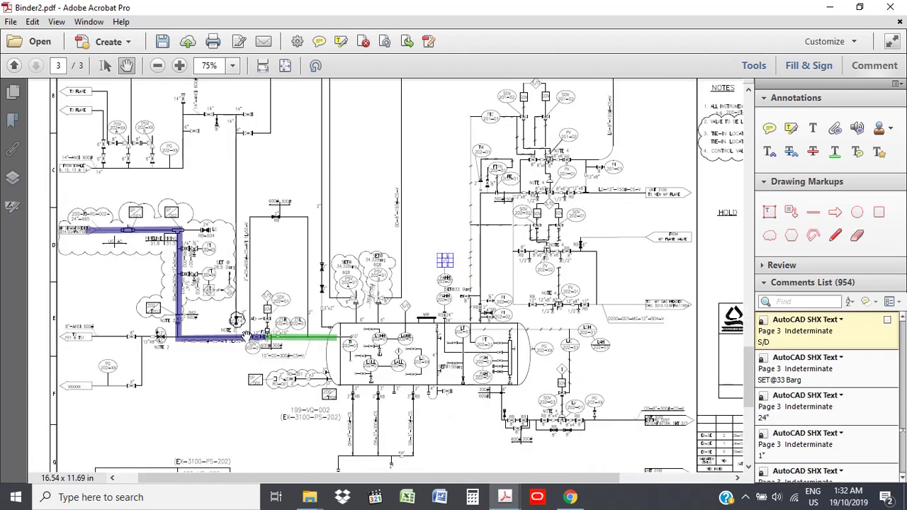
pyautogui.scroll(3, 353, 141)
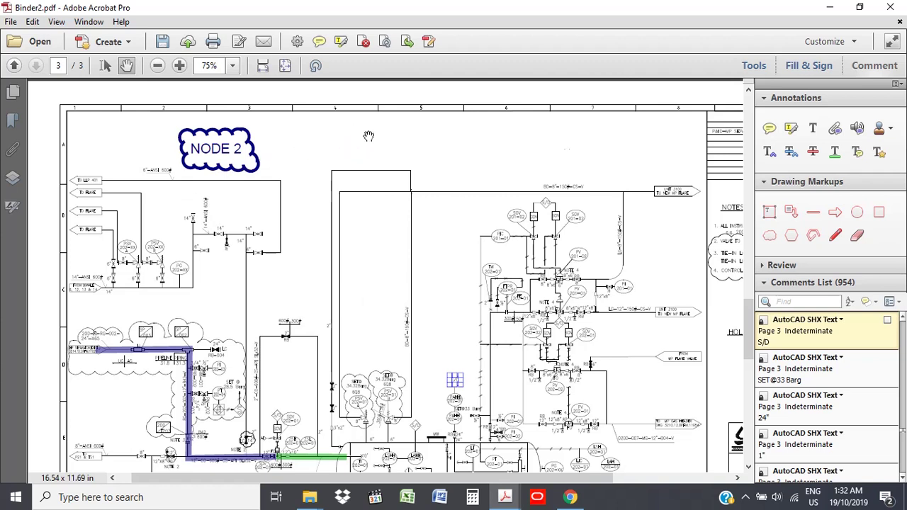
pyautogui.click(768, 236)
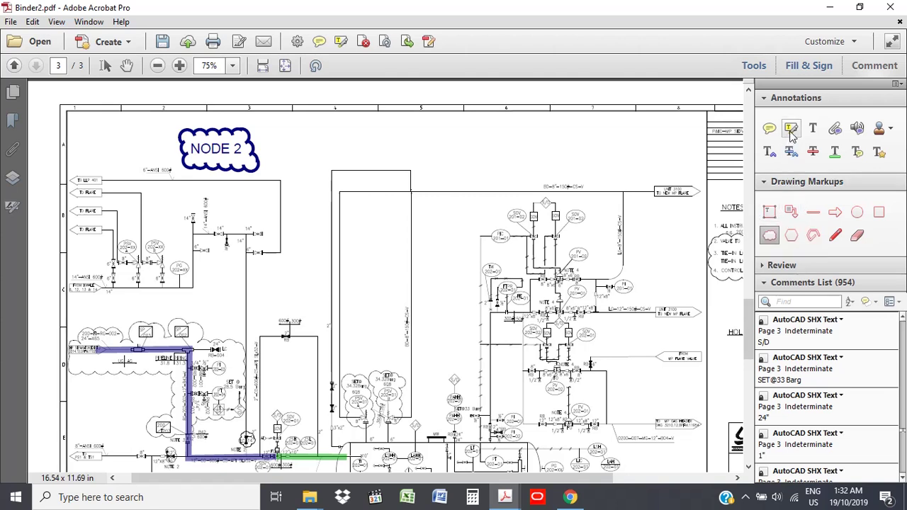
pyautogui.click(813, 131)
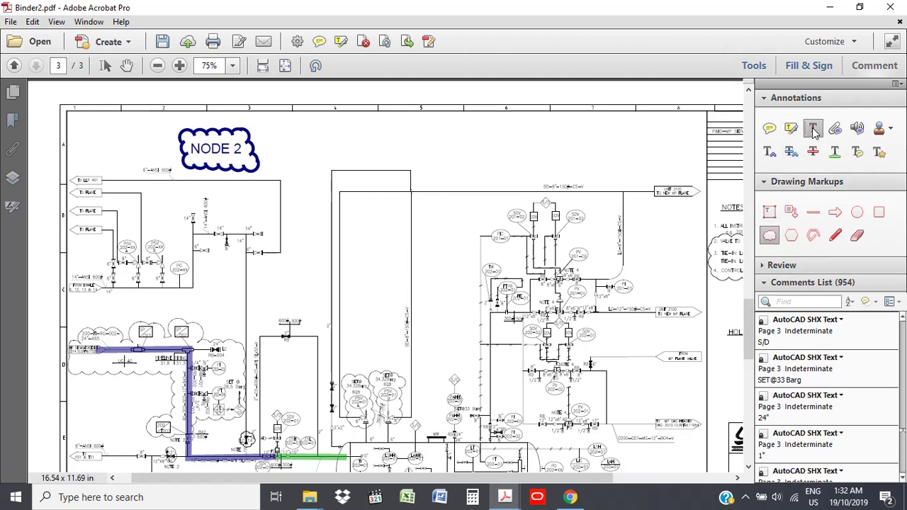
pyautogui.click(325, 140)
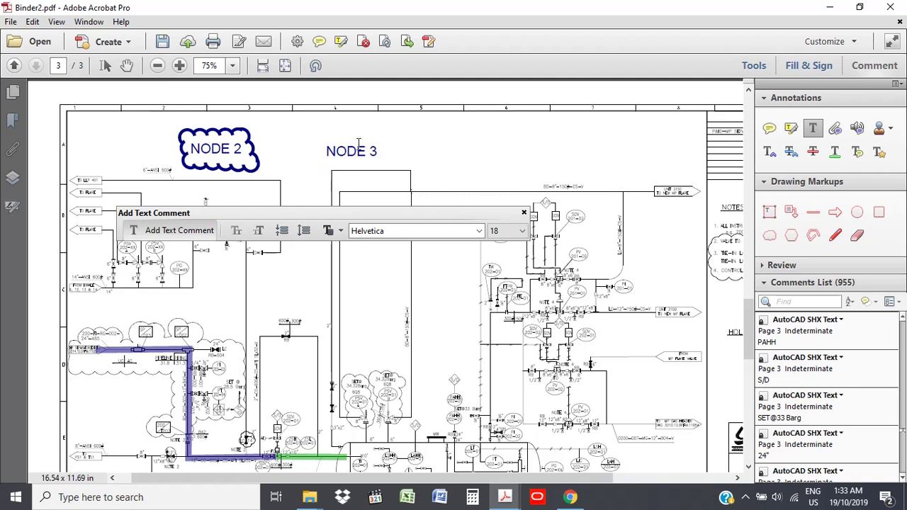
# Change the color of the "NODE 3" text on page 3 to dark green.
pyautogui.moveTo(381, 151); pyautogui.dragTo(326, 151)
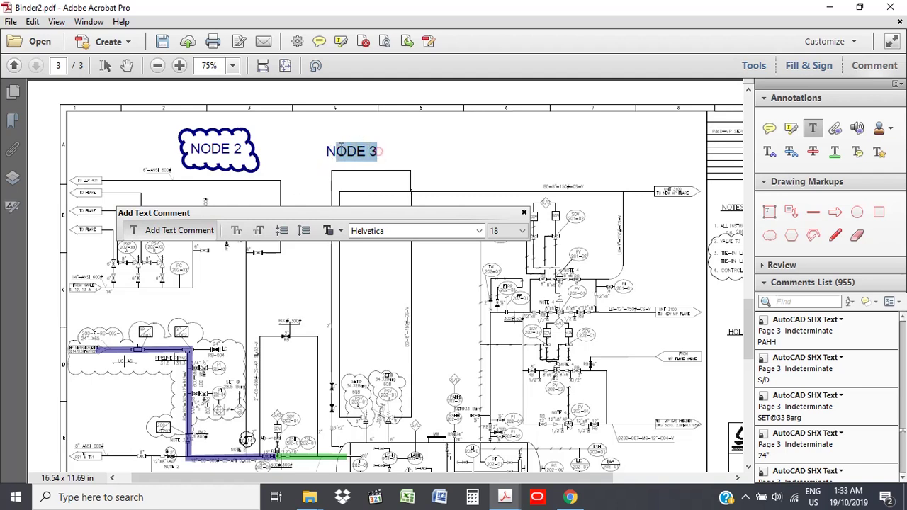
pyautogui.click(337, 233)
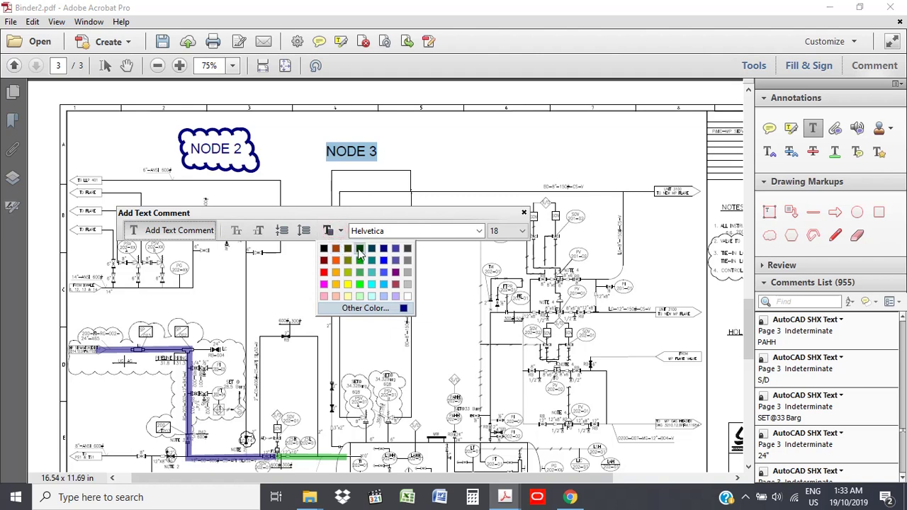
pyautogui.click(360, 249)
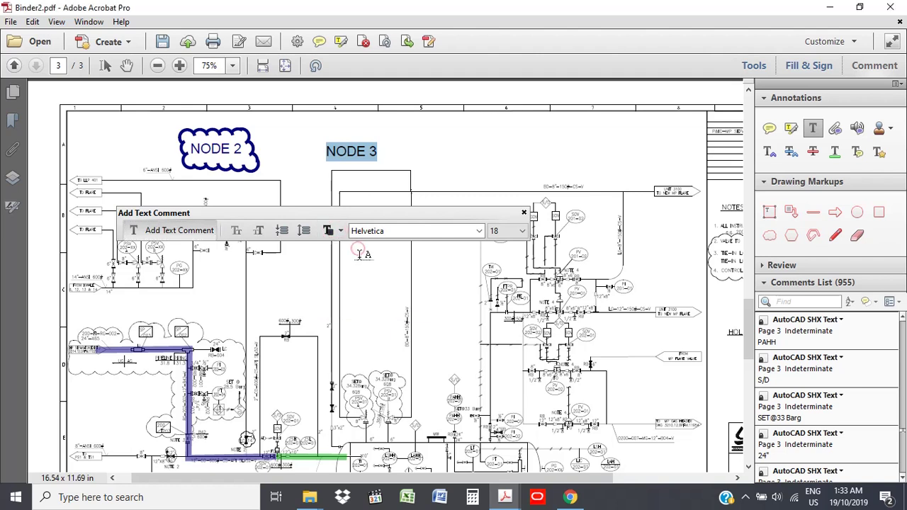
pyautogui.click(370, 186)
pyautogui.click(523, 212)
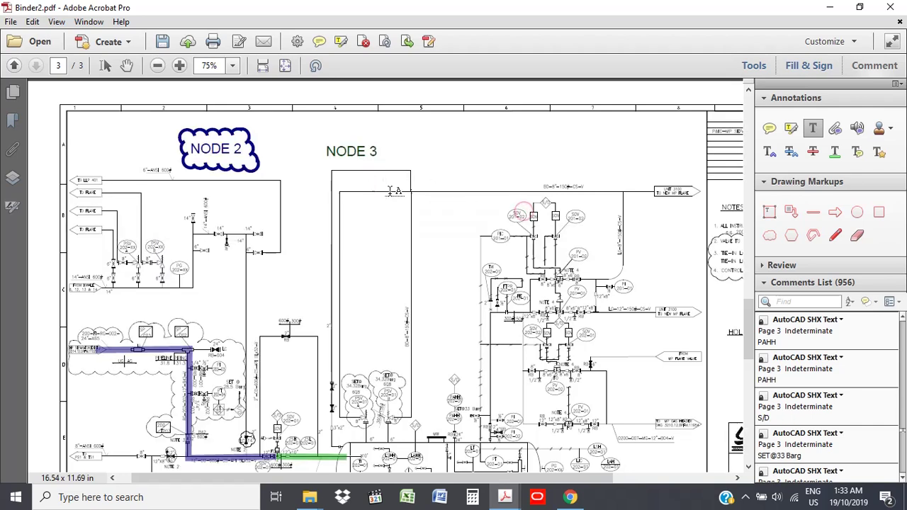
# Copy the blue cloud around NODE 2 and place the pasted copy around the "NODE 3" text.
pyautogui.click(238, 125)
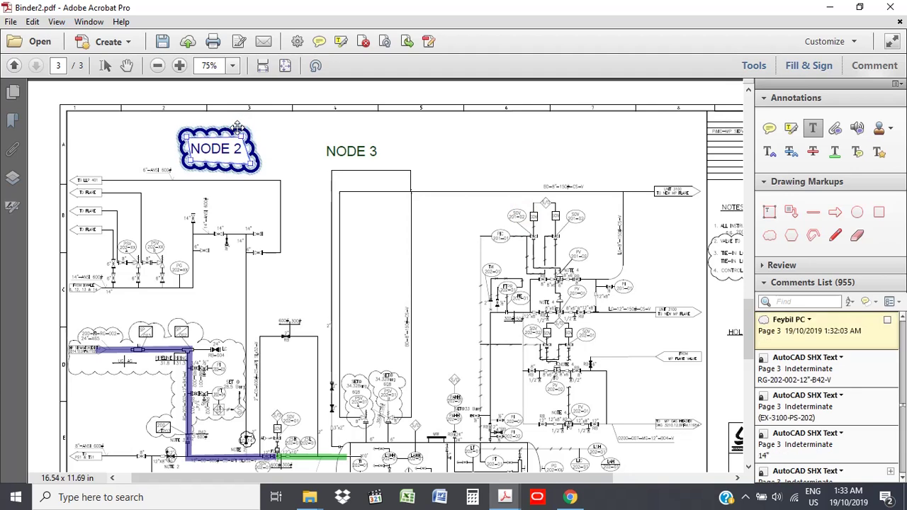
pyautogui.hotkey('ctrl', 'c')
pyautogui.click(351, 183)
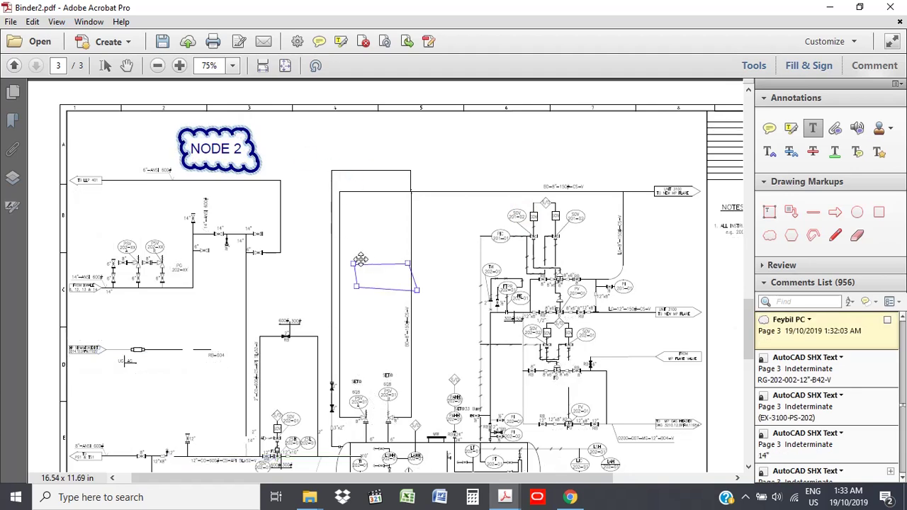
pyautogui.hotkey('ctrl', 'v')
pyautogui.click(348, 139)
pyautogui.moveTo(383, 264); pyautogui.dragTo(352, 138)
# Change the color of the cloud around "NODE 3" to green.
pyautogui.rightClick(356, 129)
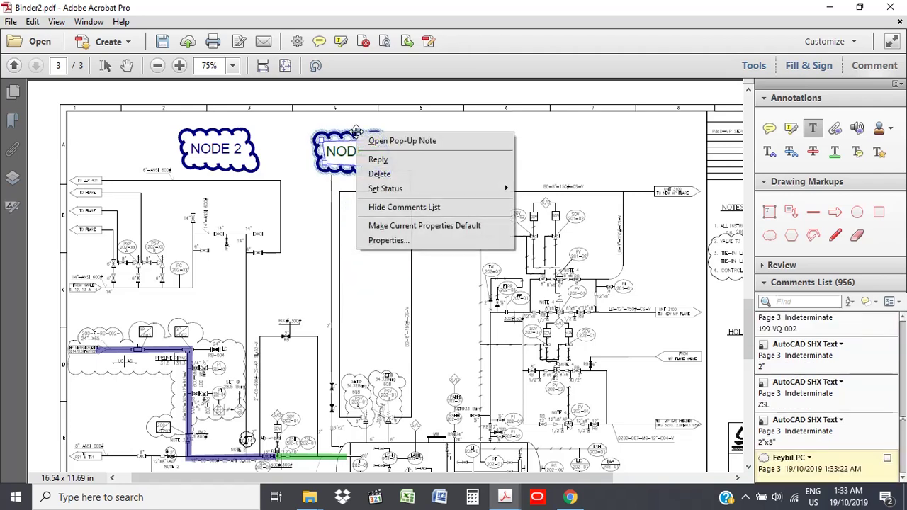
pyautogui.click(391, 241)
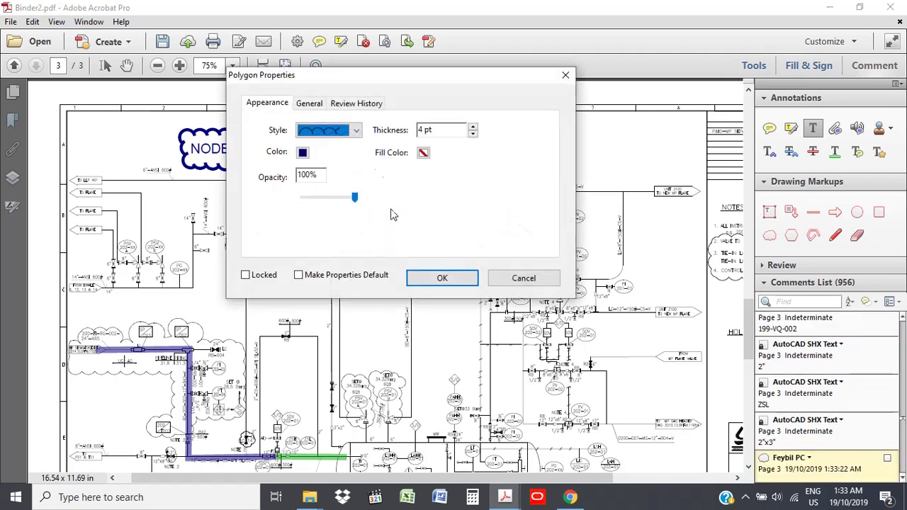
pyautogui.click(303, 155)
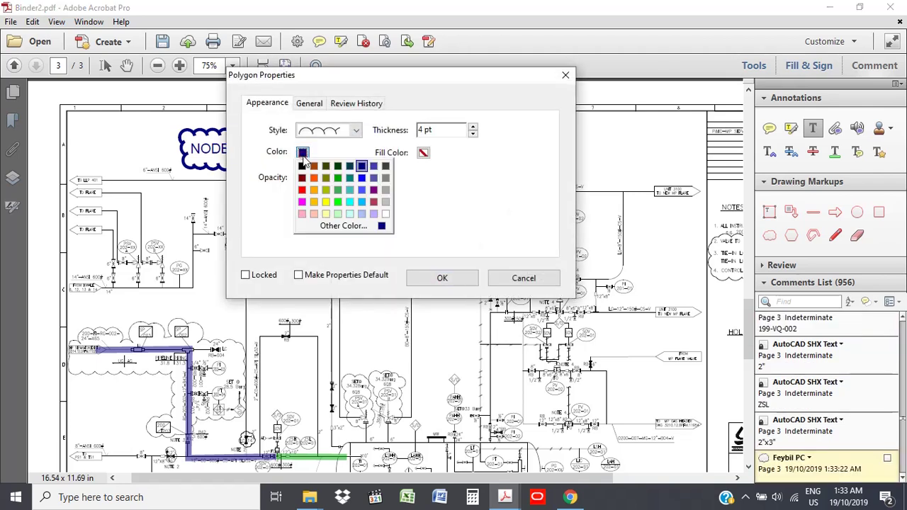
pyautogui.click(339, 179)
pyautogui.click(418, 278)
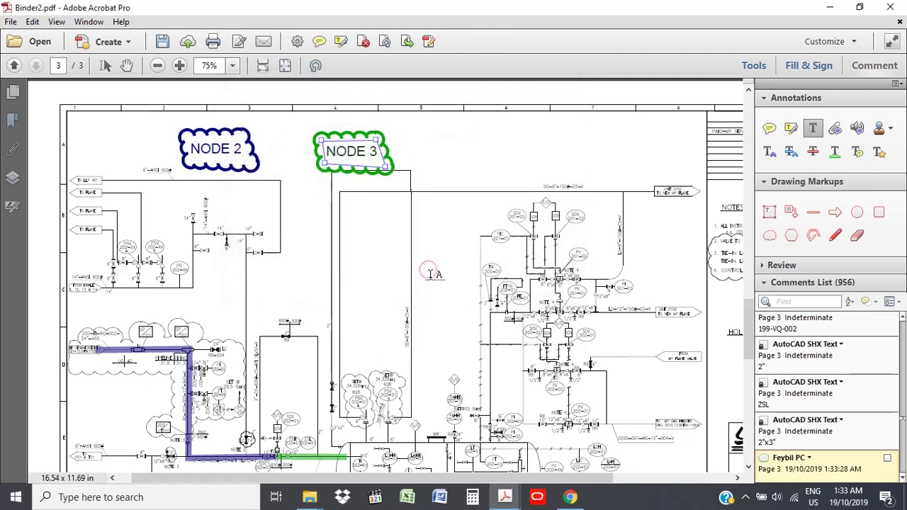
pyautogui.click(473, 168)
# Trace the page 3 outlet line from the underside of vessel 199-VQ-002 through valve LV 202-01 to the off-page arrow with a connected-lines markup.
pyautogui.scroll(-1, 473, 328)
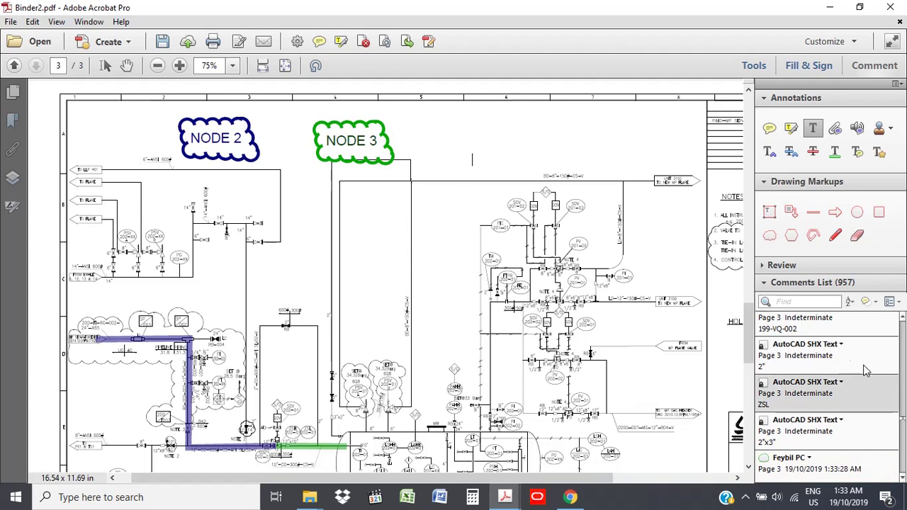
pyautogui.moveTo(749, 317); pyautogui.dragTo(747, 358)
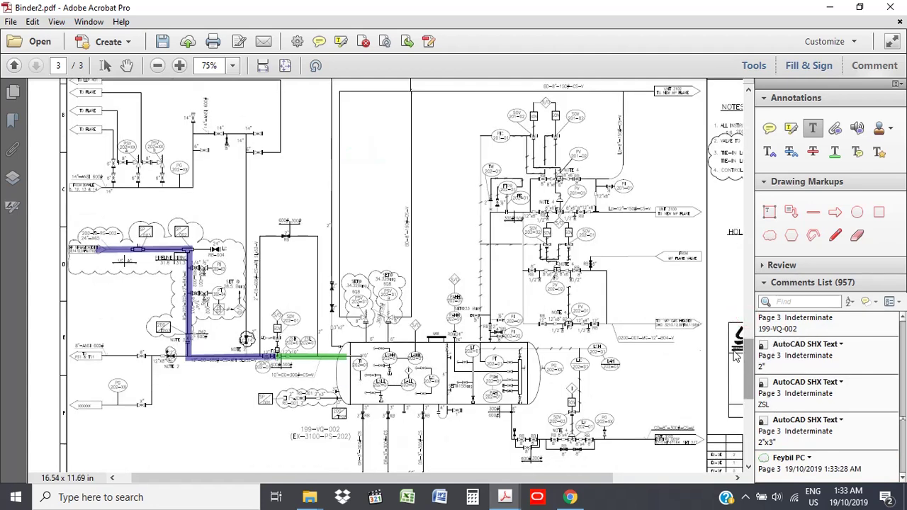
pyautogui.scroll(-2, 287, 338)
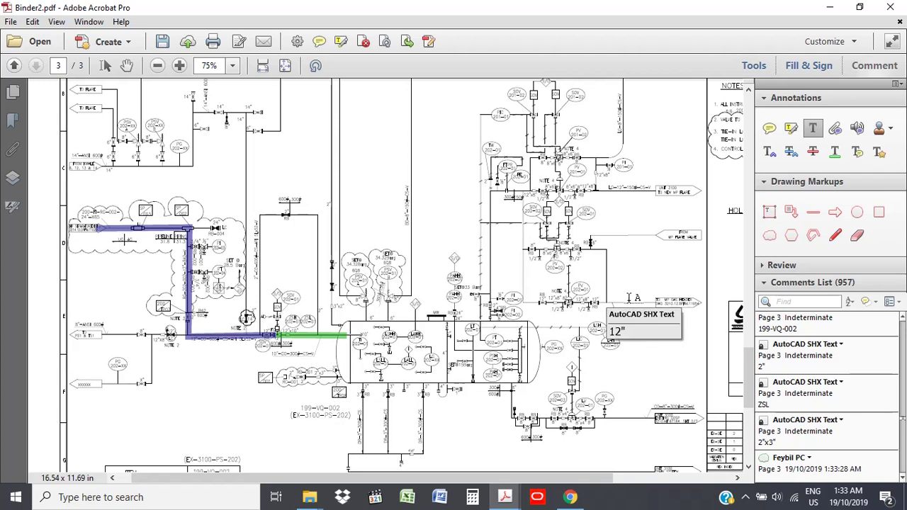
pyautogui.click(814, 236)
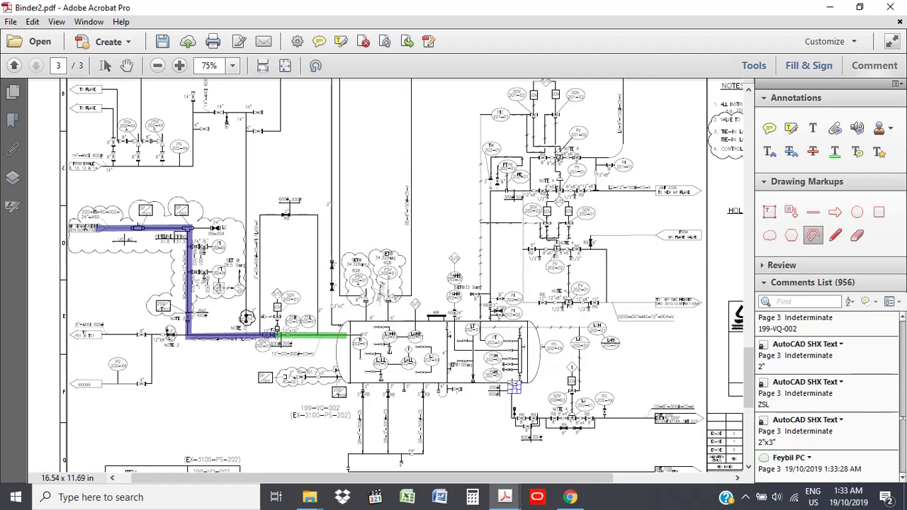
pyautogui.click(514, 386)
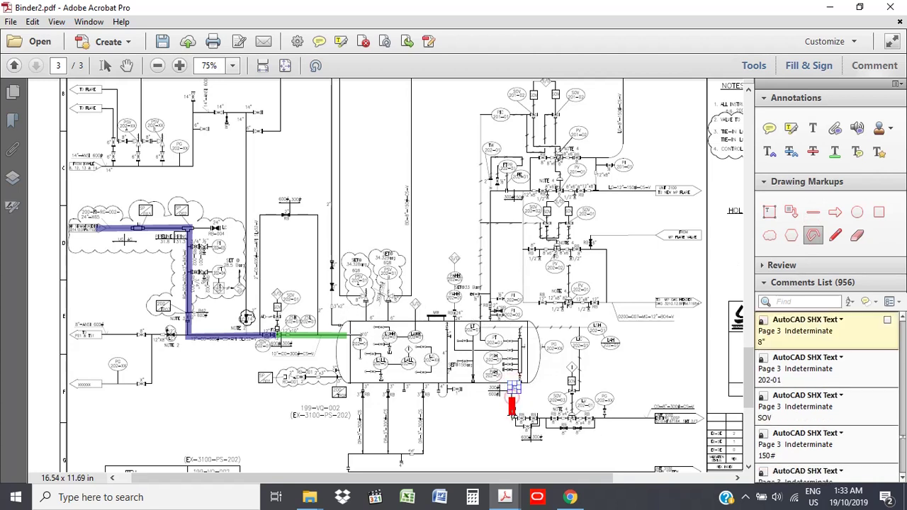
pyautogui.click(512, 419)
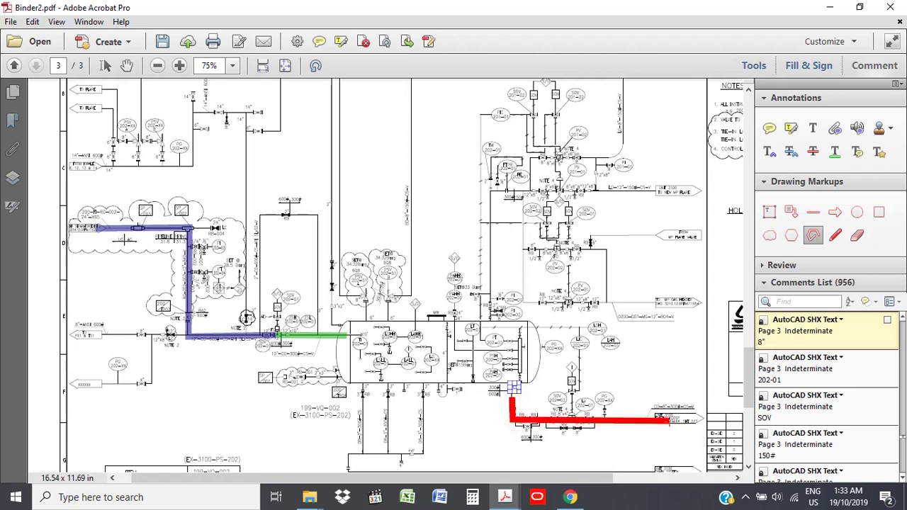
pyautogui.doubleClick(669, 419)
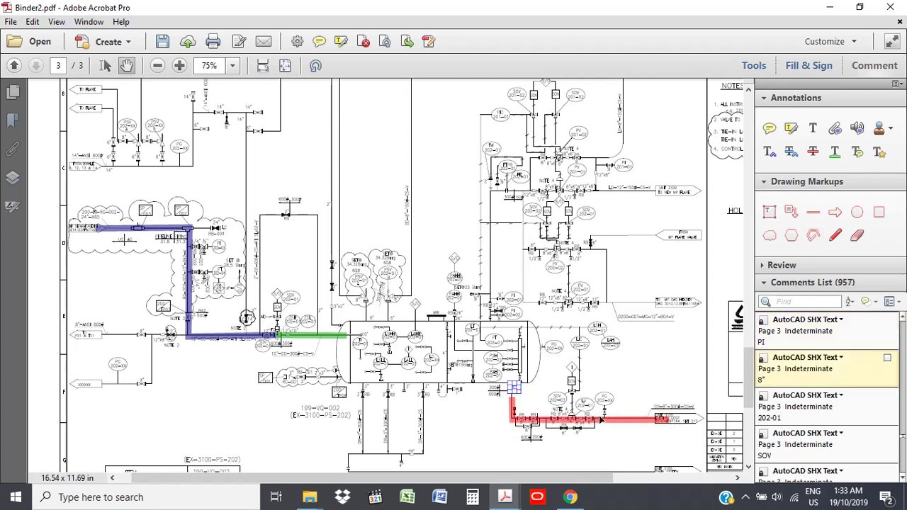
# Change the traced lower outlet line's color to green and make its properties the default for connected lines.
pyautogui.rightClick(588, 420)
pyautogui.click(622, 404)
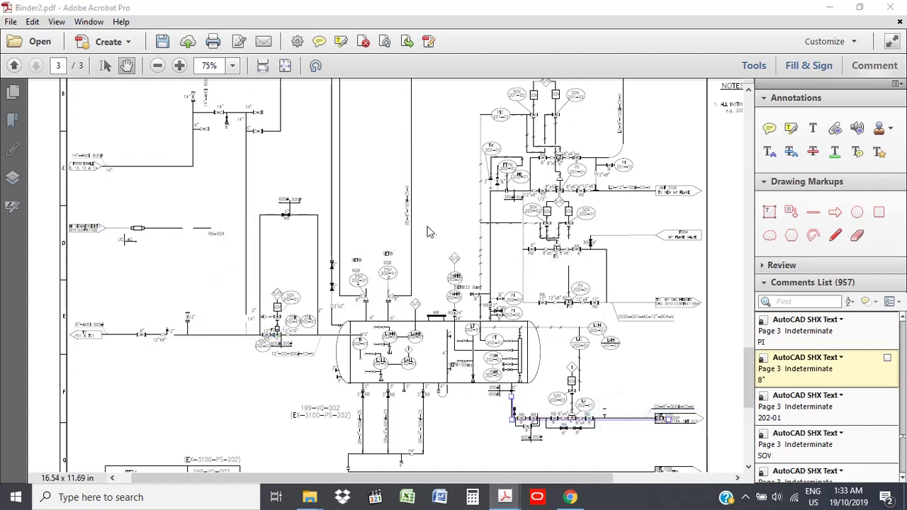
pyautogui.click(324, 177)
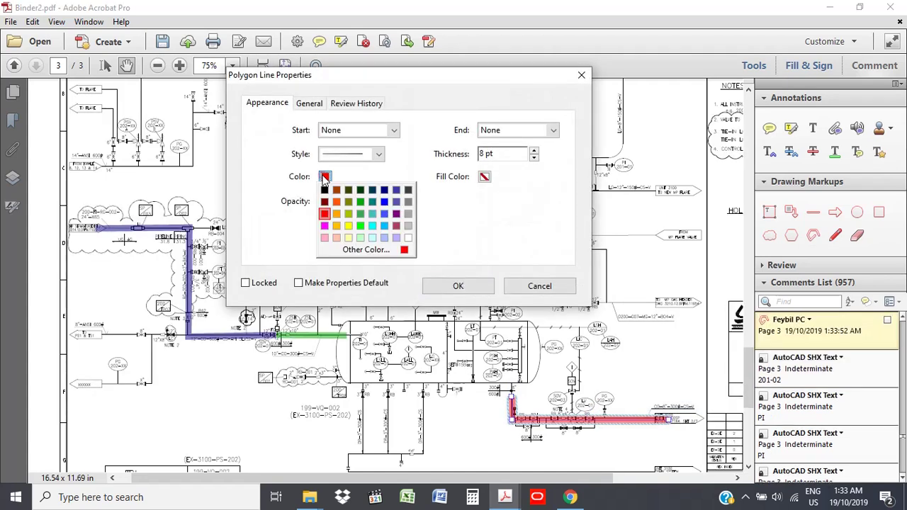
pyautogui.click(361, 202)
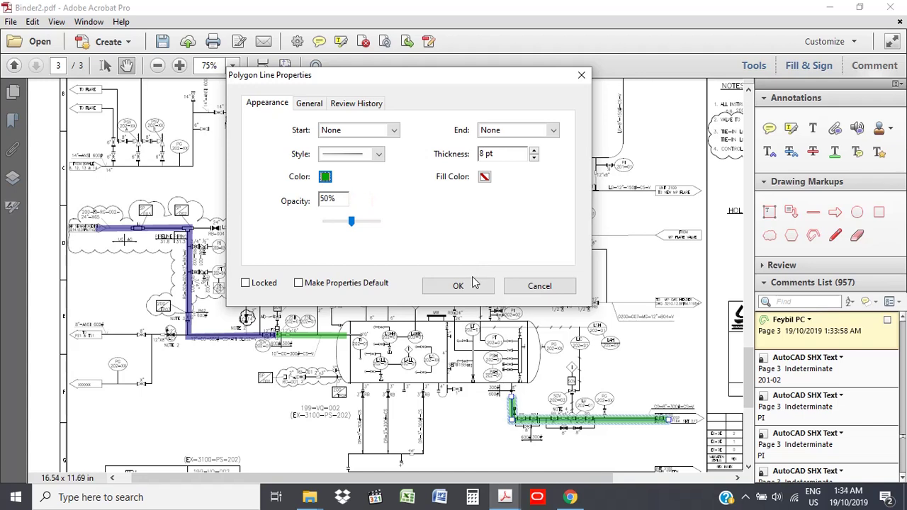
pyautogui.click(317, 286)
pyautogui.click(443, 287)
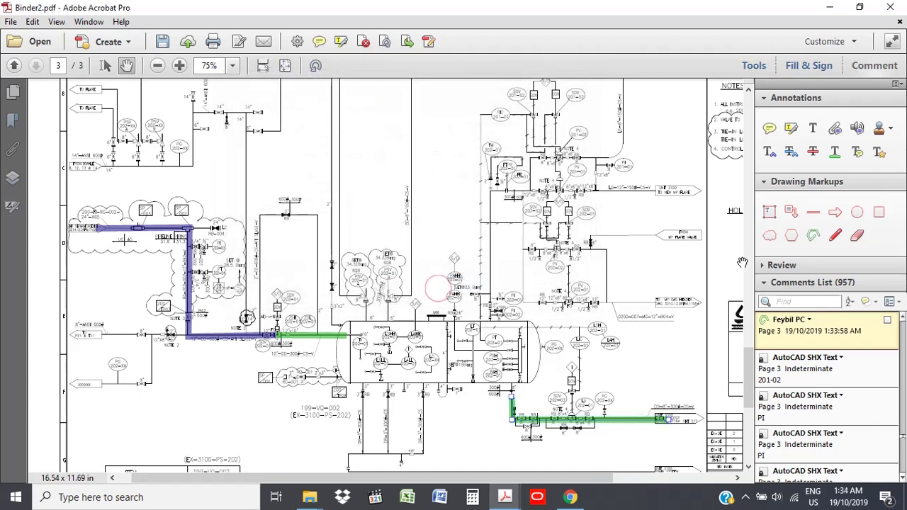
# Trace the upper outlet line from vessel 199-VQ-002 to valve PV 201-01 in green, extending the lower end to the vessel.
pyautogui.click(812, 235)
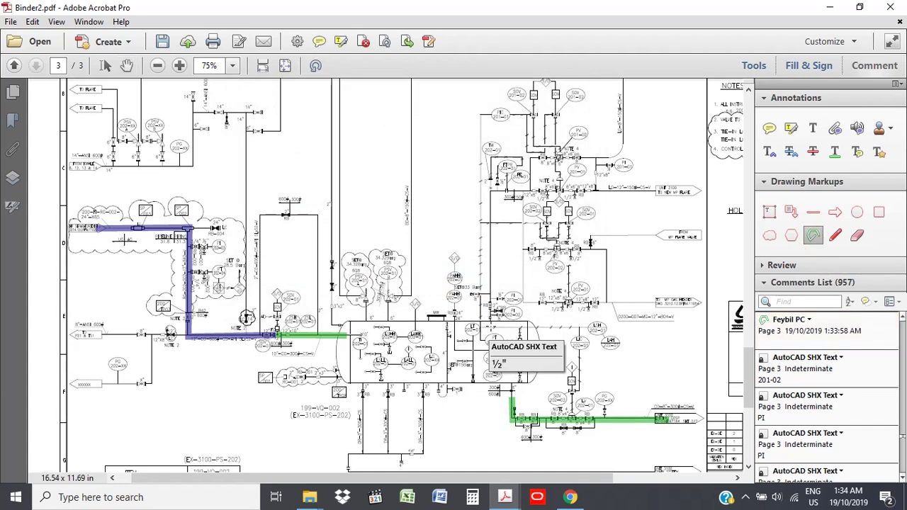
pyautogui.scroll(1, 489, 342)
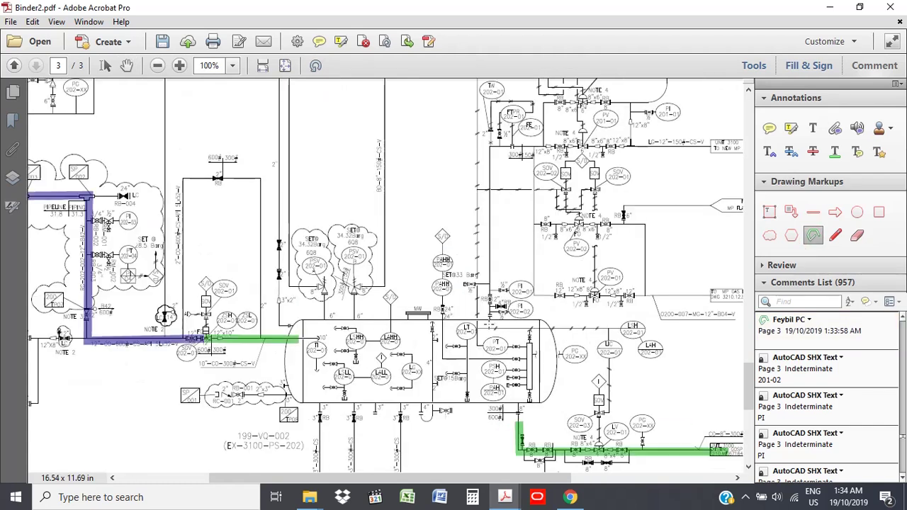
pyautogui.click(489, 332)
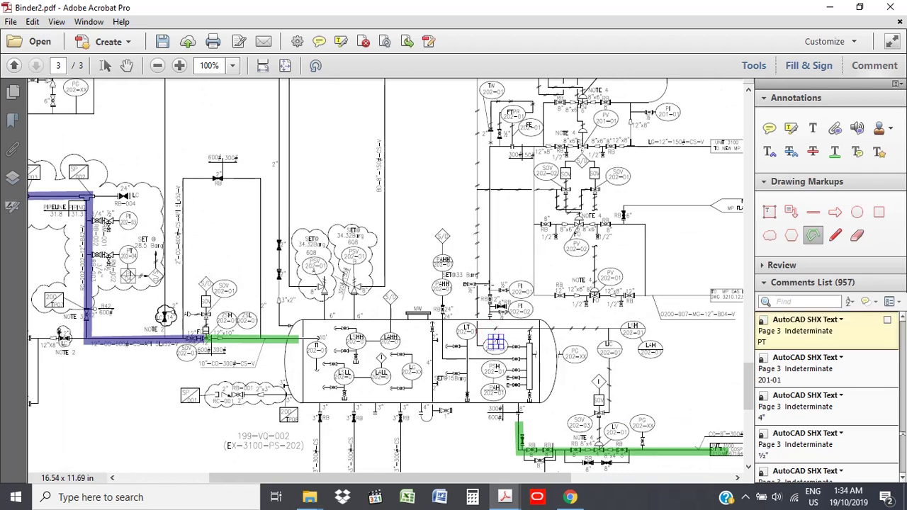
pyautogui.moveTo(489, 264)
pyautogui.mouseDown()
pyautogui.moveTo(489, 145)
pyautogui.moveTo(573, 148)
pyautogui.mouseUp()
pyautogui.doubleClick(588, 147)
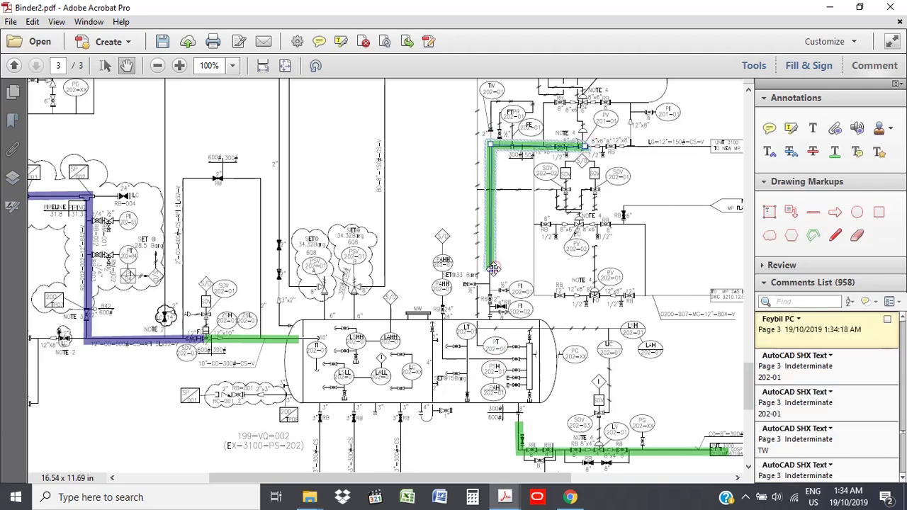
pyautogui.doubleClick(491, 326)
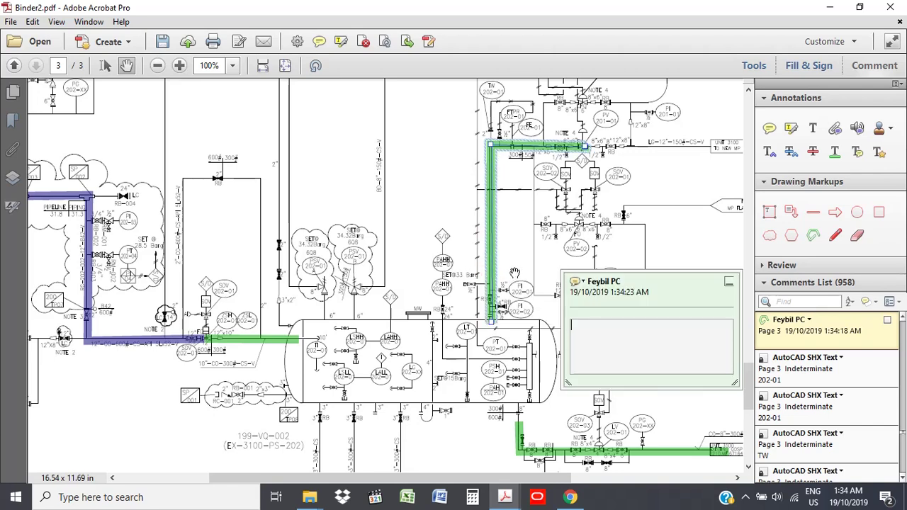
pyautogui.click(514, 269)
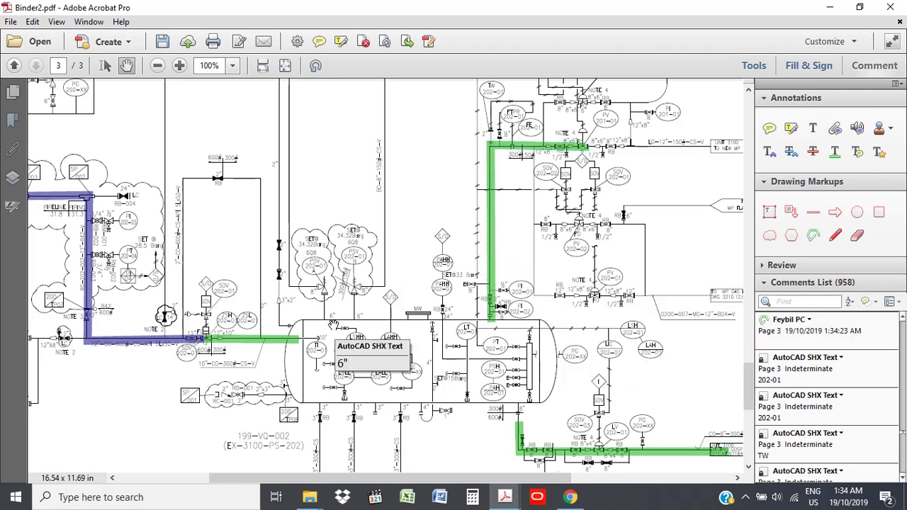
pyautogui.keyDown('ctrl'); pyautogui.scroll(-3, 333, 324); pyautogui.keyUp('ctrl')
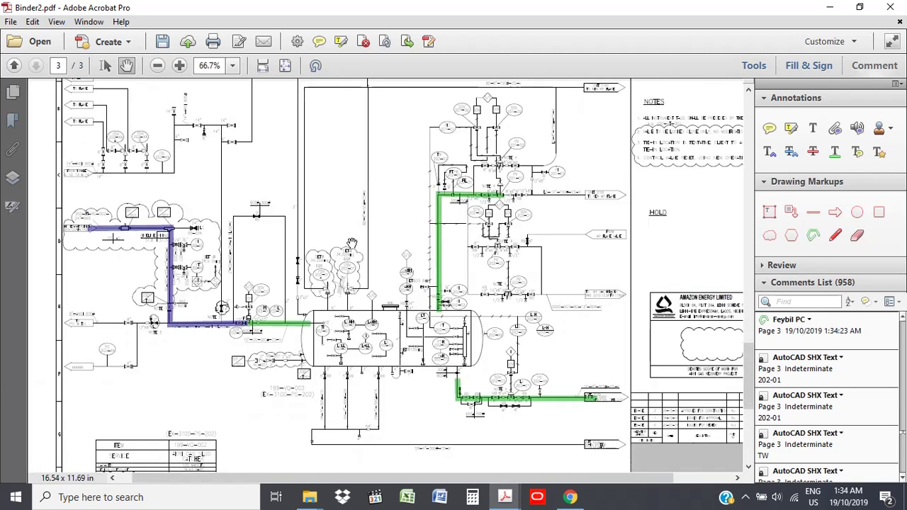
pyautogui.scroll(3, 392, 212)
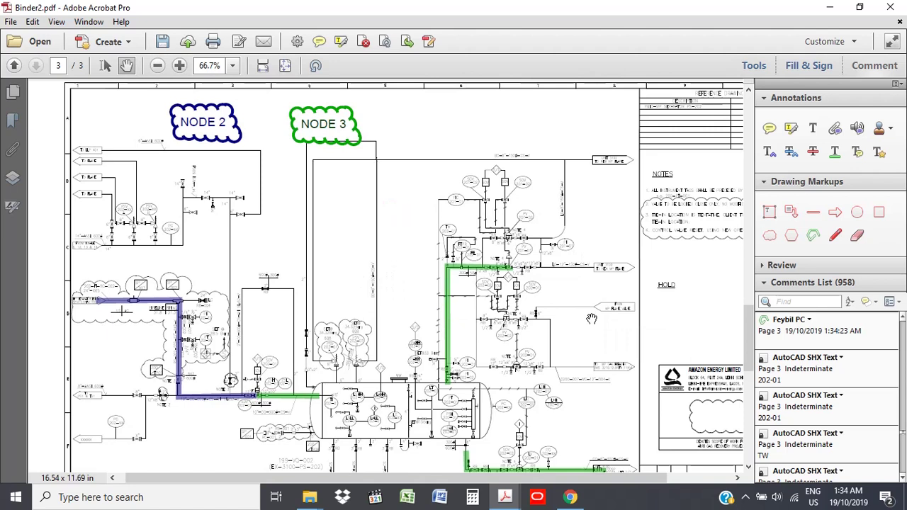
pyautogui.scroll(-3, 590, 319)
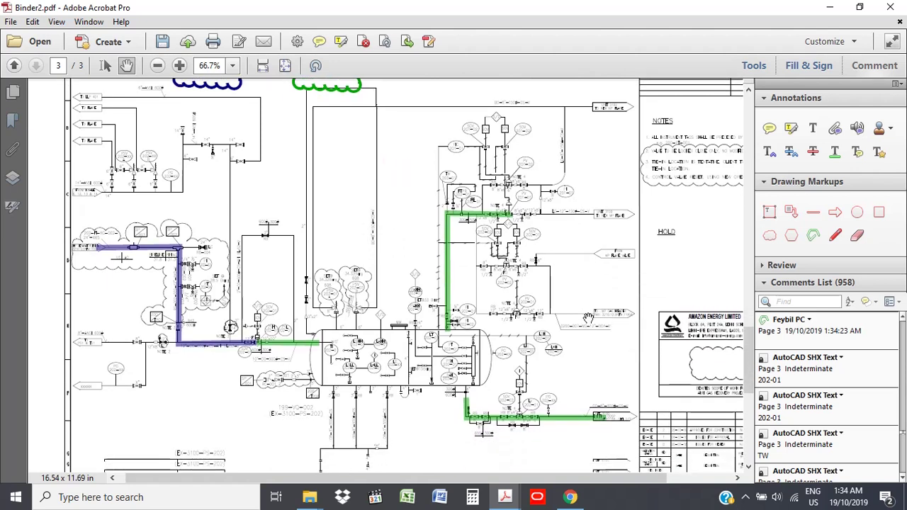
# Return to page 1, hide the comment pane, and review the colored pipe traces and clouded node labels on pages 1 through 3.
pyautogui.scroll(2, 588, 316)
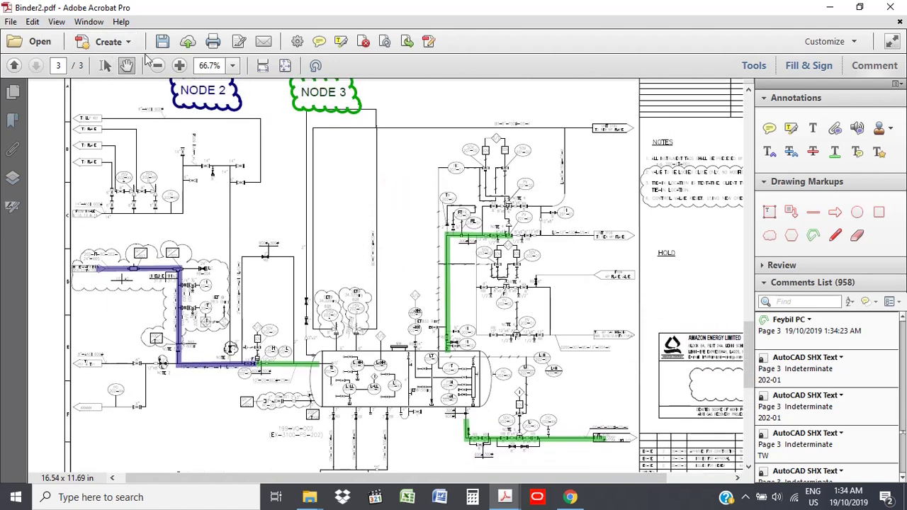
pyautogui.click(15, 66)
pyautogui.click(15, 66)
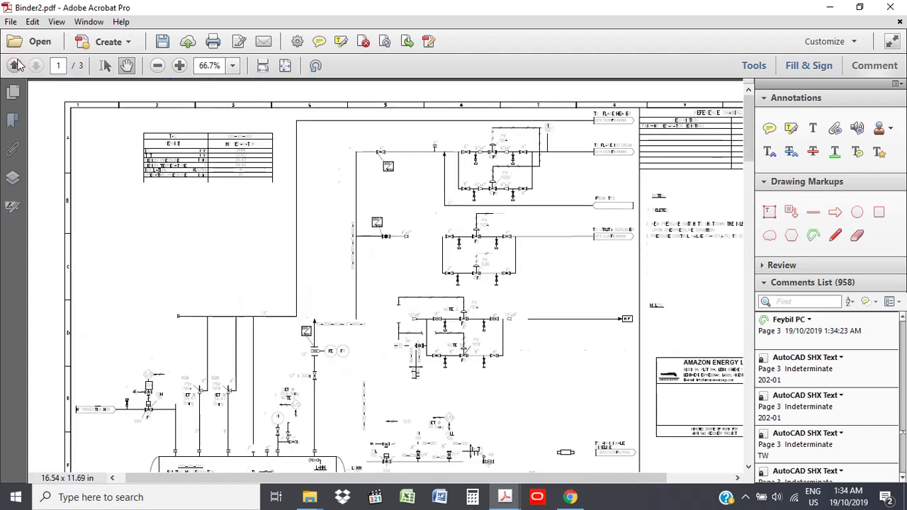
pyautogui.scroll(-2, 354, 255)
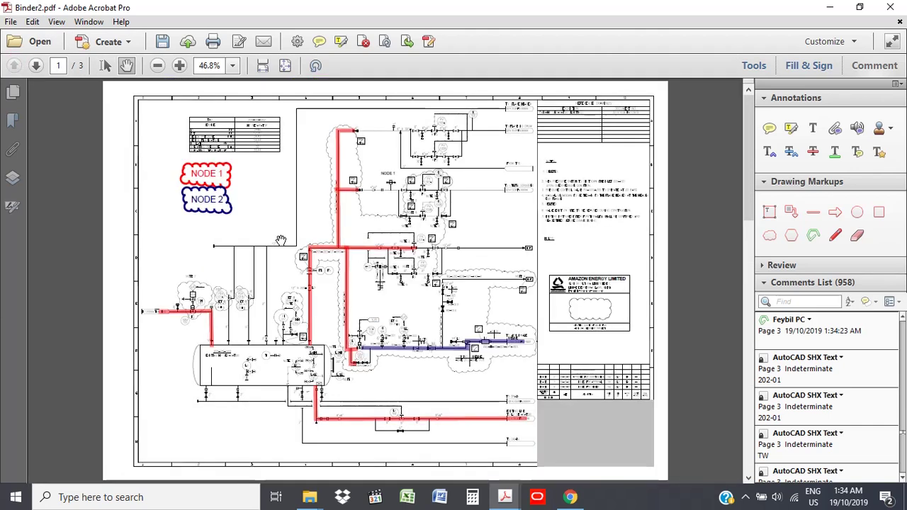
pyautogui.scroll(2, 283, 230)
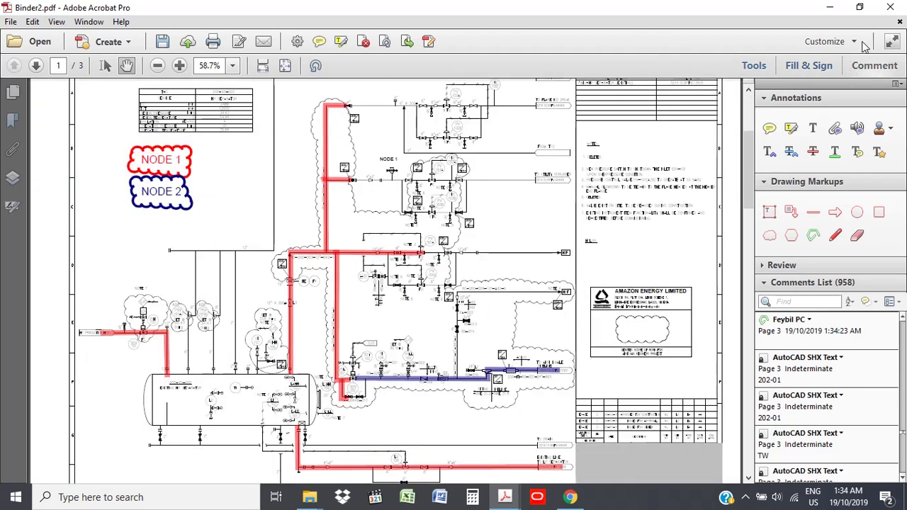
pyautogui.click(858, 67)
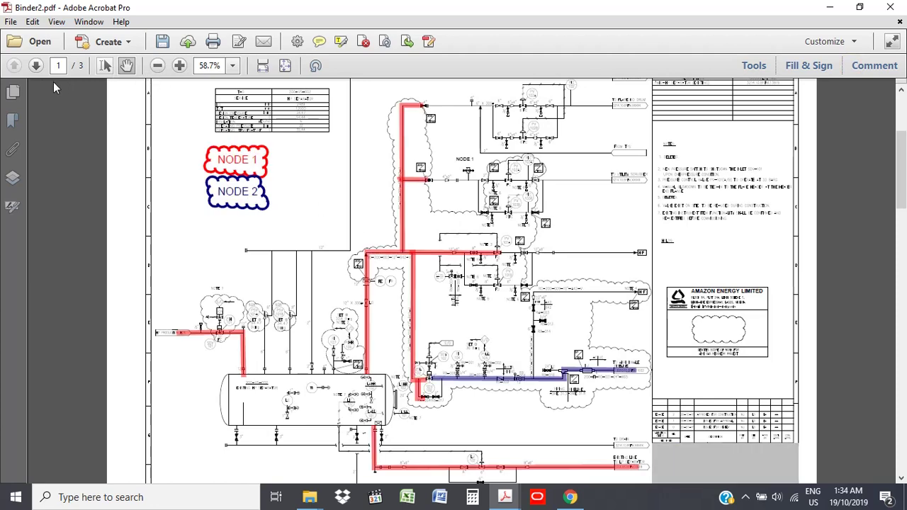
pyautogui.click(35, 65)
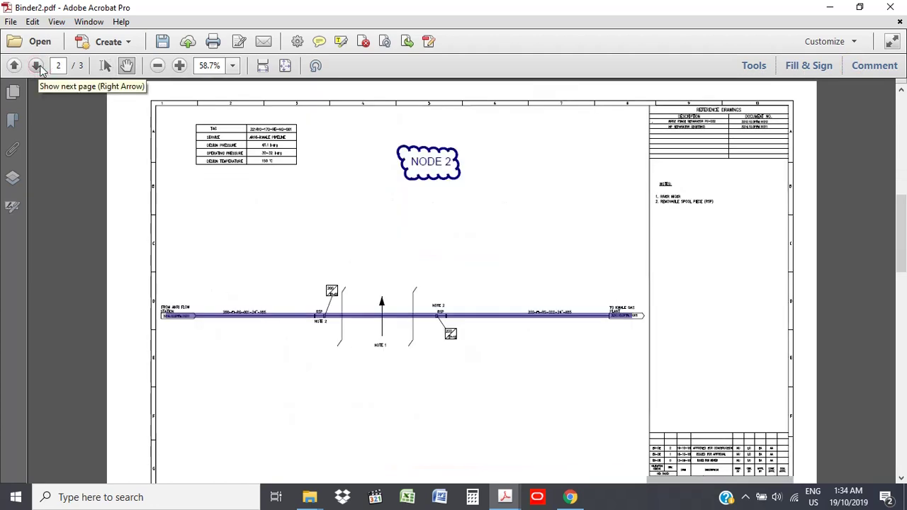
pyautogui.click(39, 66)
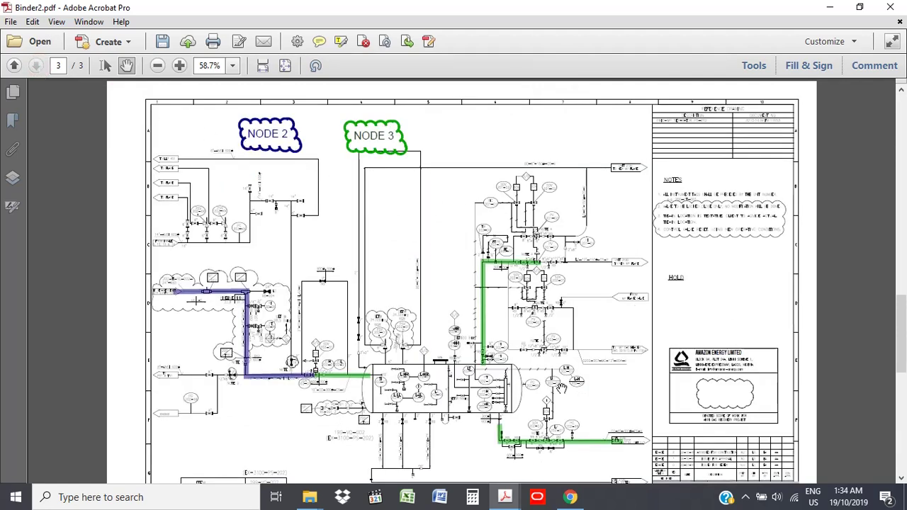
pyautogui.moveTo(550, 359)
pyautogui.click(745, 496)
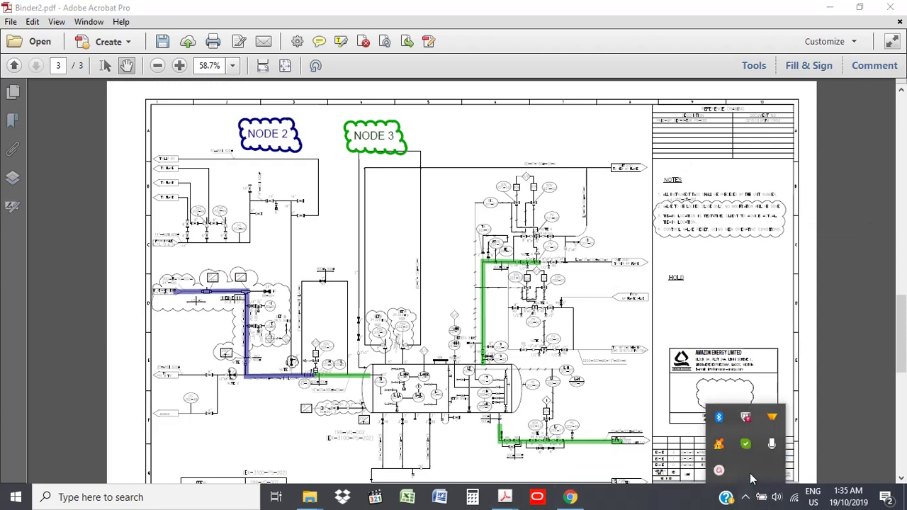